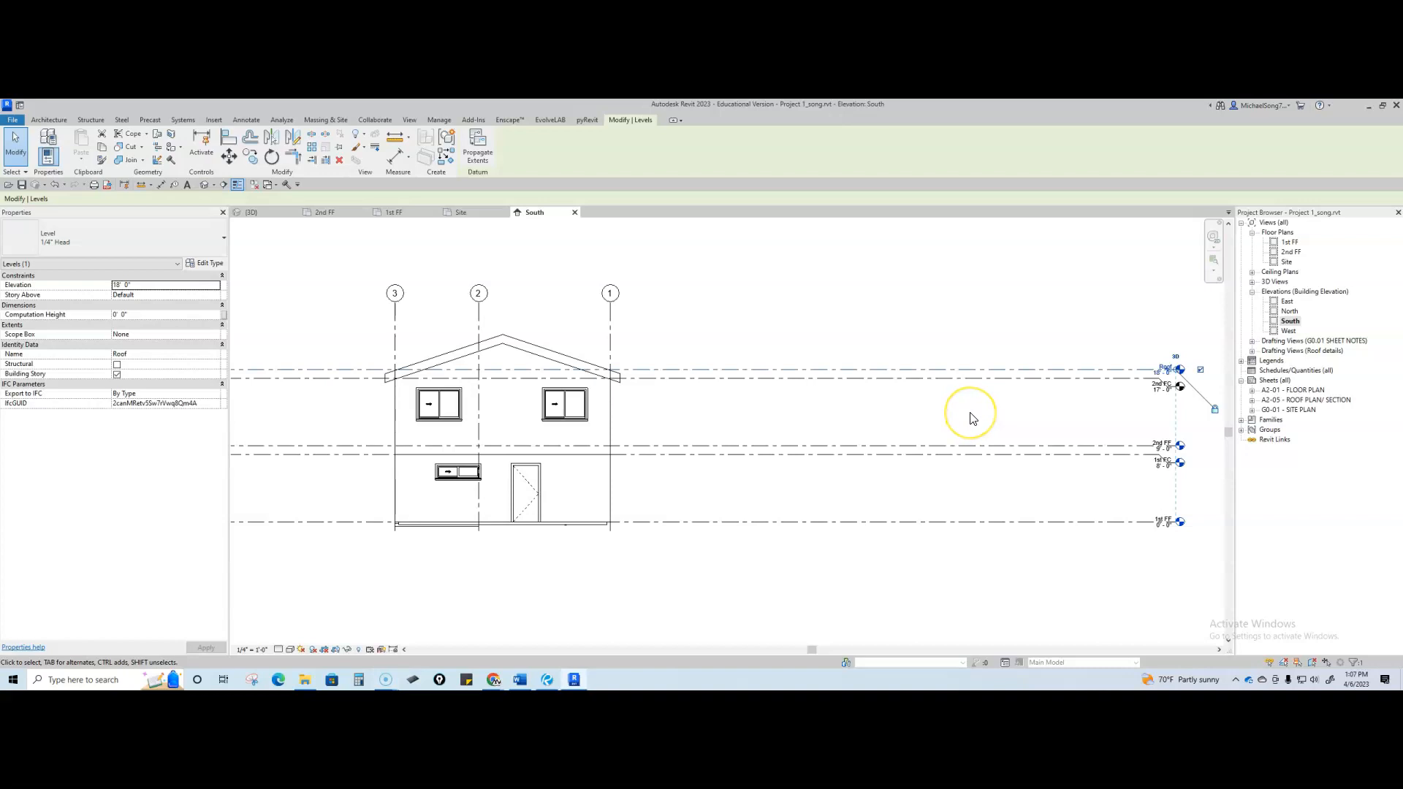
Create a new floor plan view for the Roof level
{"action": "key", "text": "Escape"}
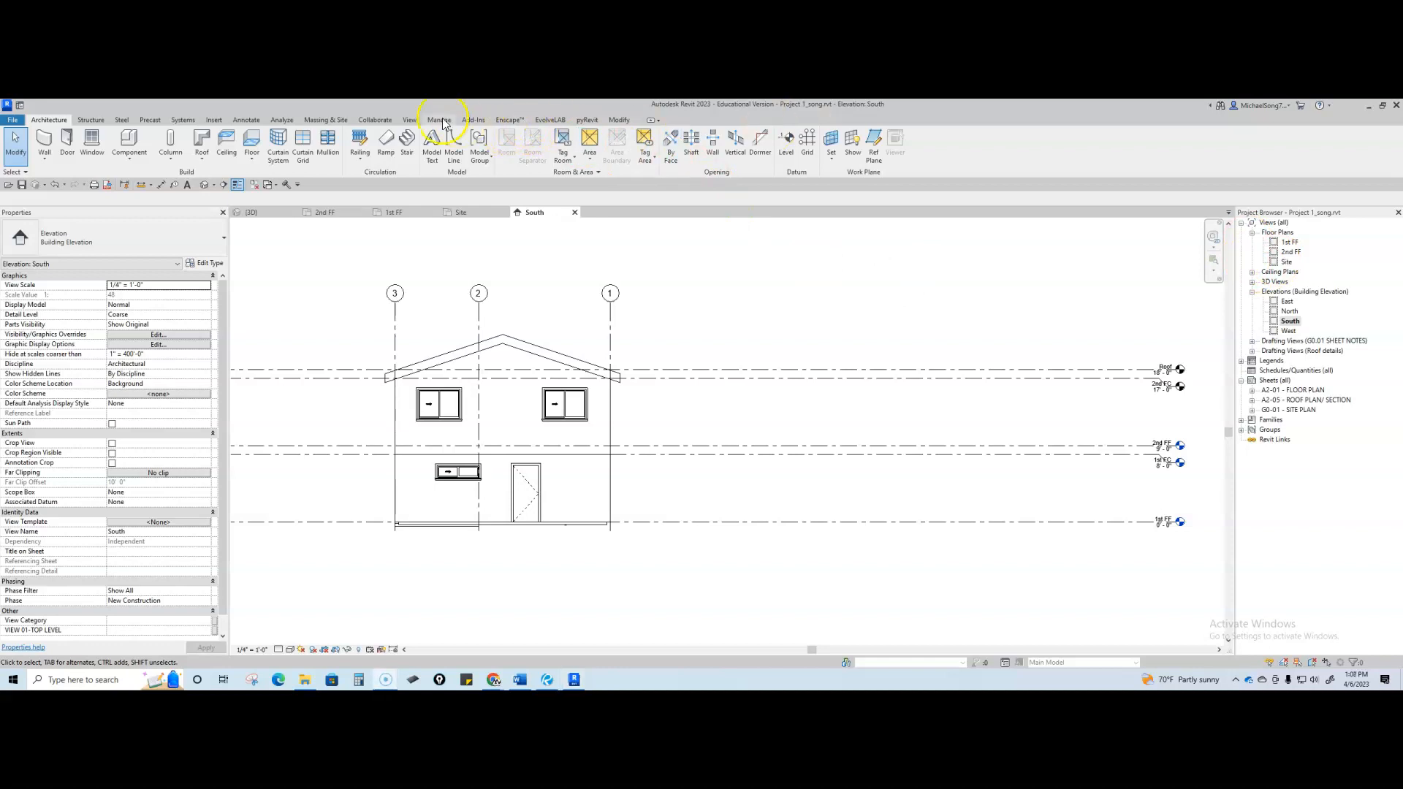
{"action": "left_click", "coordinate": [410, 120]}
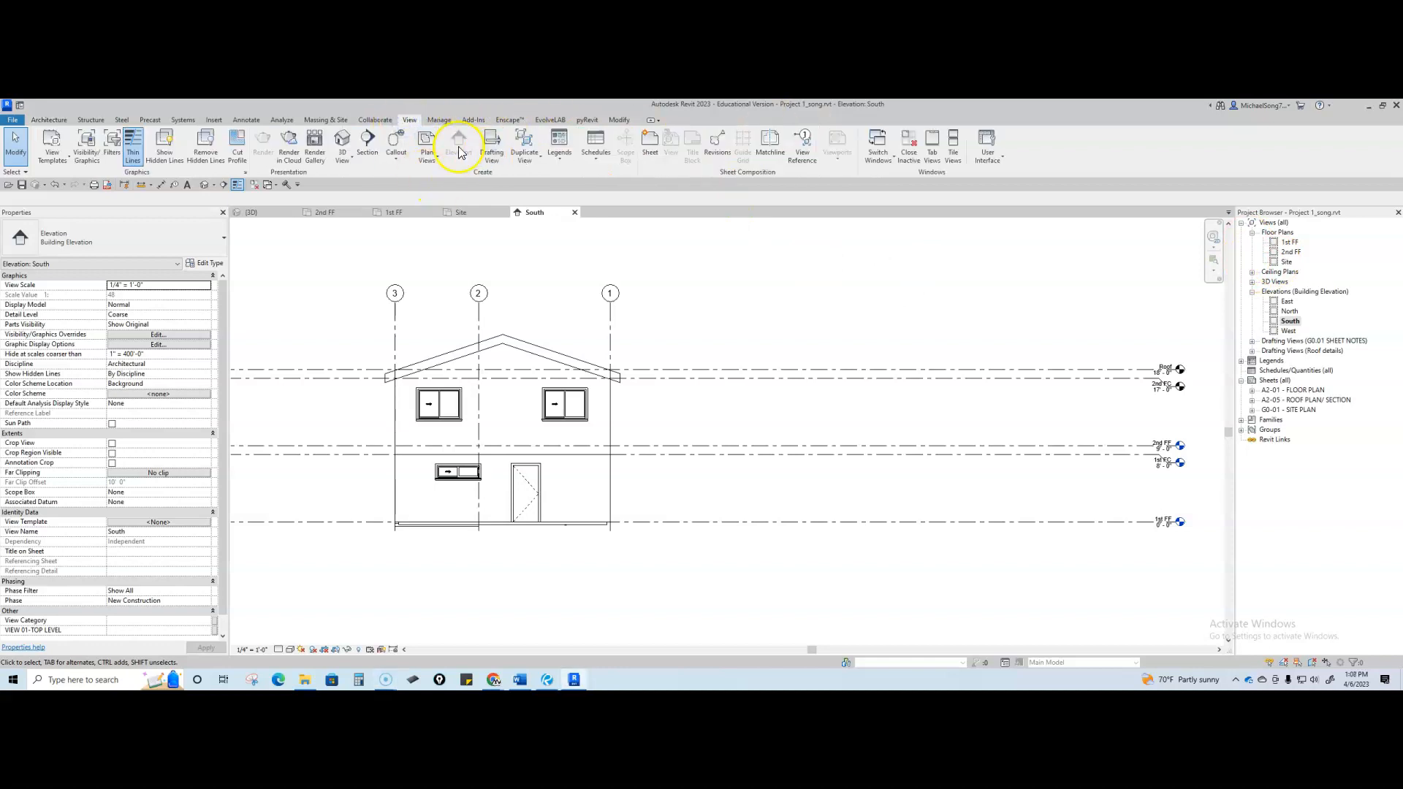
{"action": "left_click", "coordinate": [427, 150]}
{"action": "left_click", "coordinate": [442, 179]}
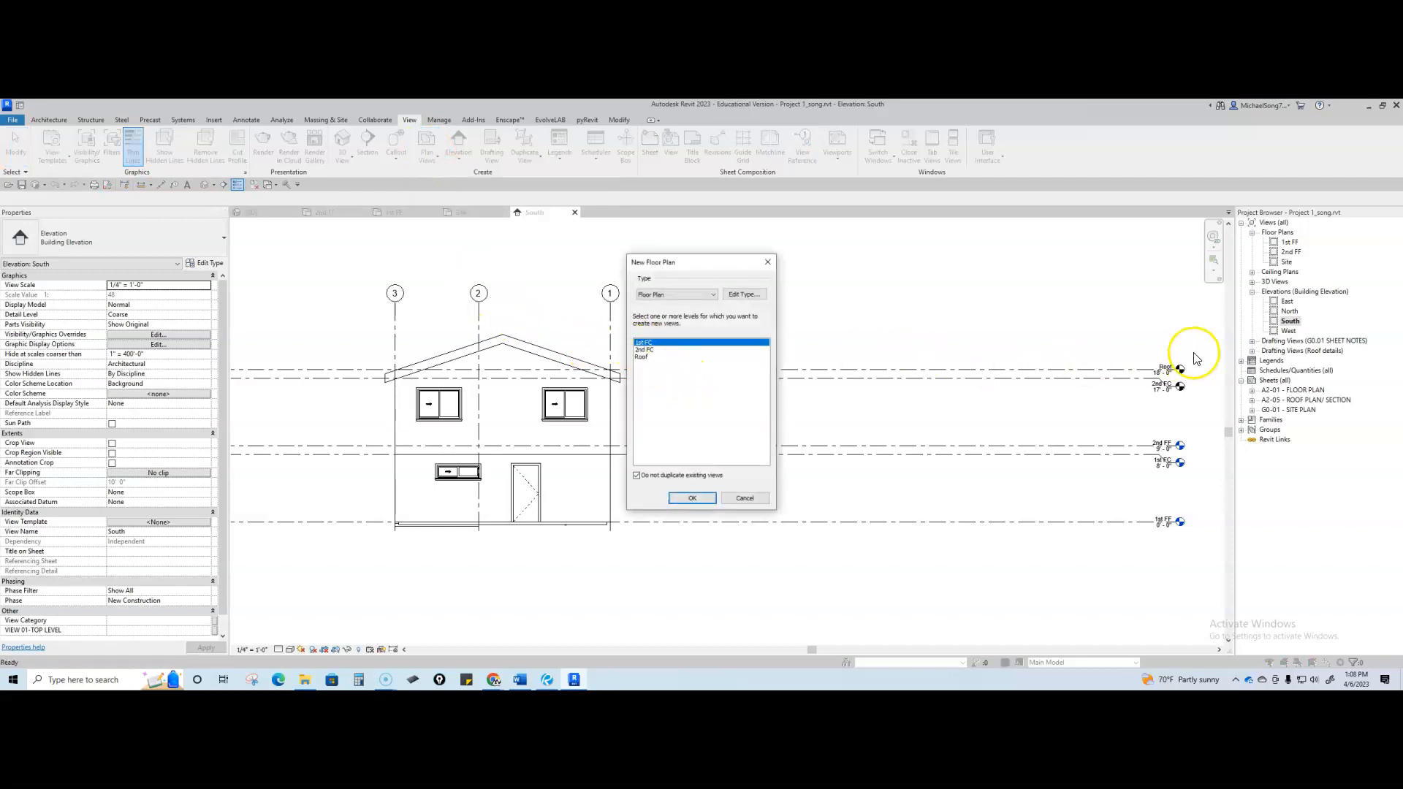
{"action": "left_click", "coordinate": [643, 358]}
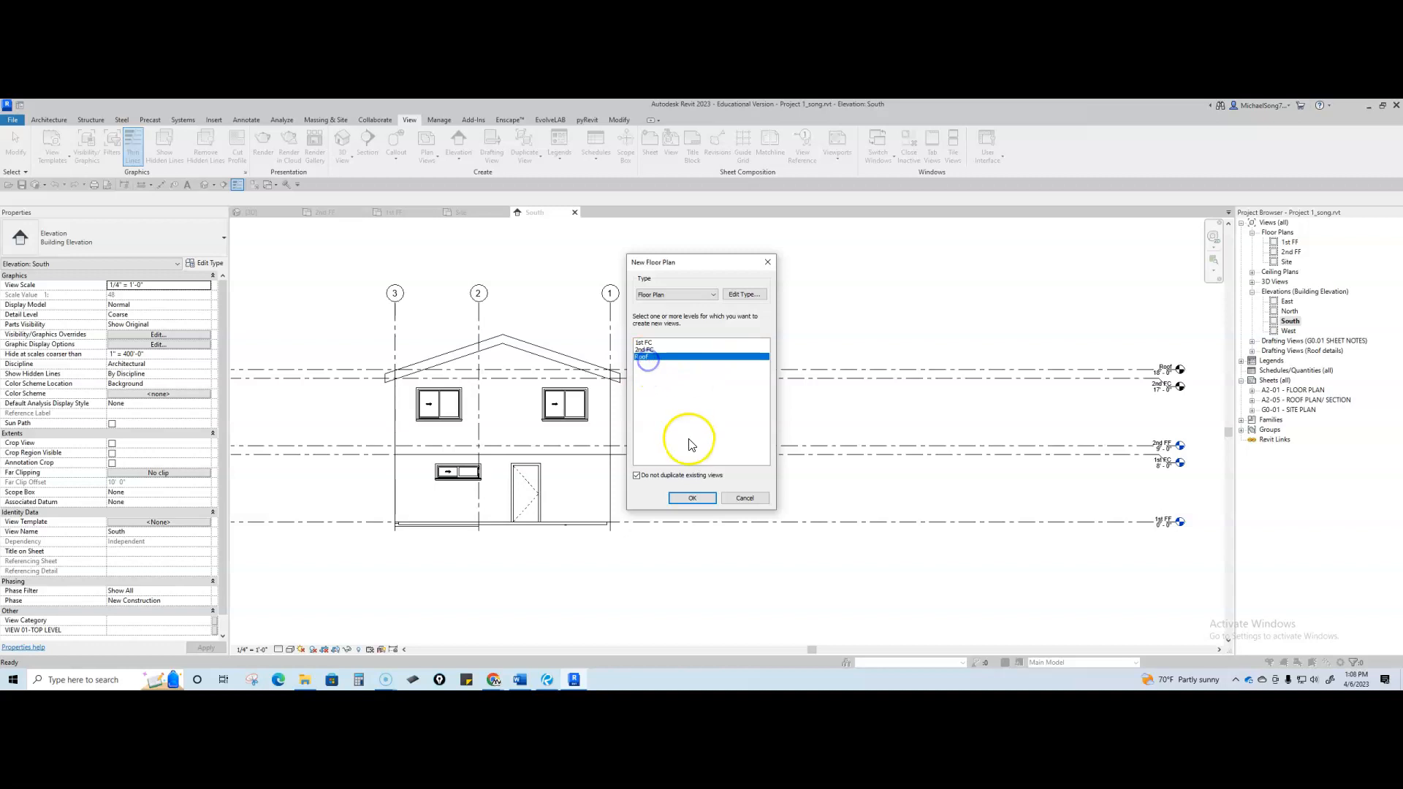
{"action": "left_click", "coordinate": [683, 500]}
{"action": "left_click", "coordinate": [1286, 262]}
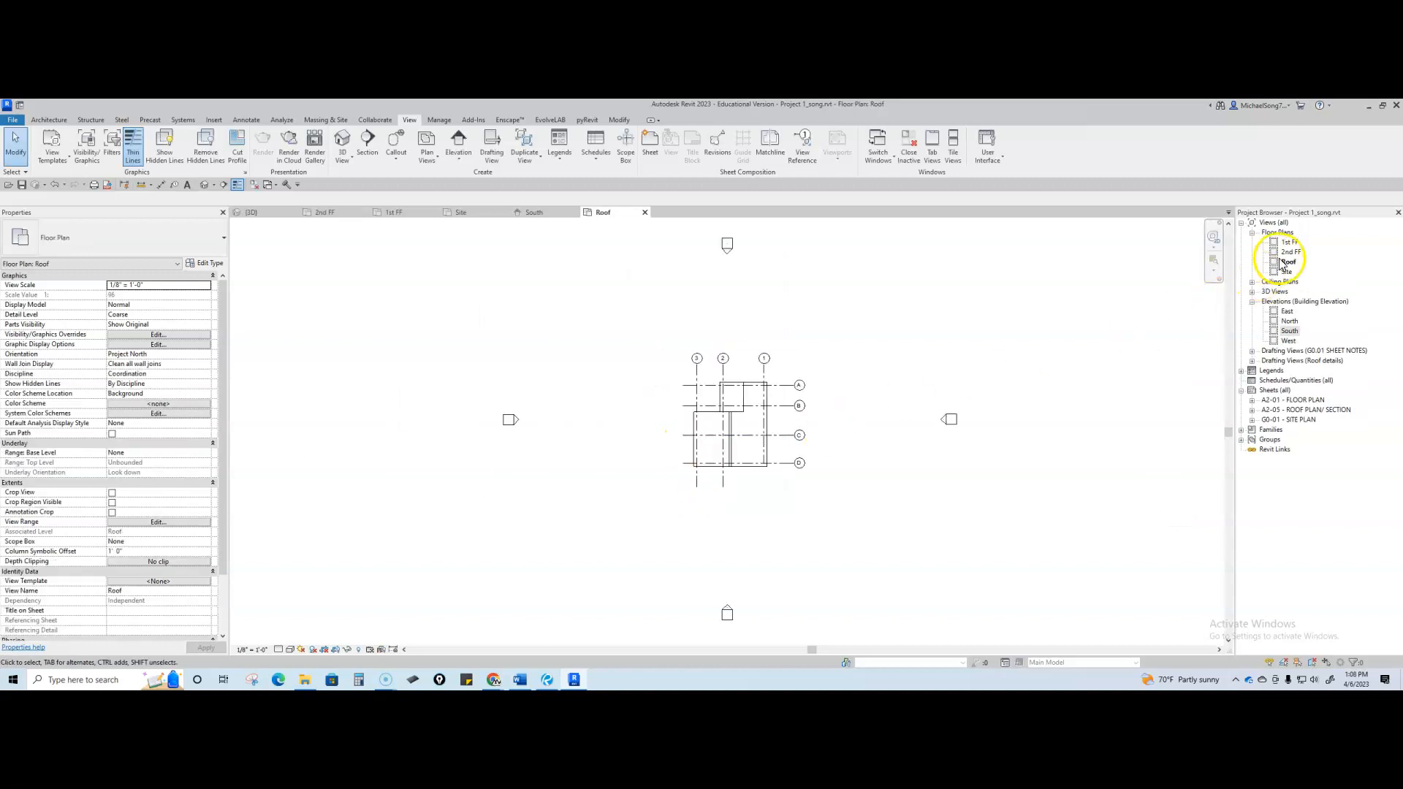
Review the Roof plan's view range settings and close them without changing any value
{"action": "scroll", "coordinate": [694, 443], "scroll_direction": "up", "scroll_amount": 4}
{"action": "scroll", "coordinate": [729, 452], "scroll_direction": "up", "scroll_amount": 3}
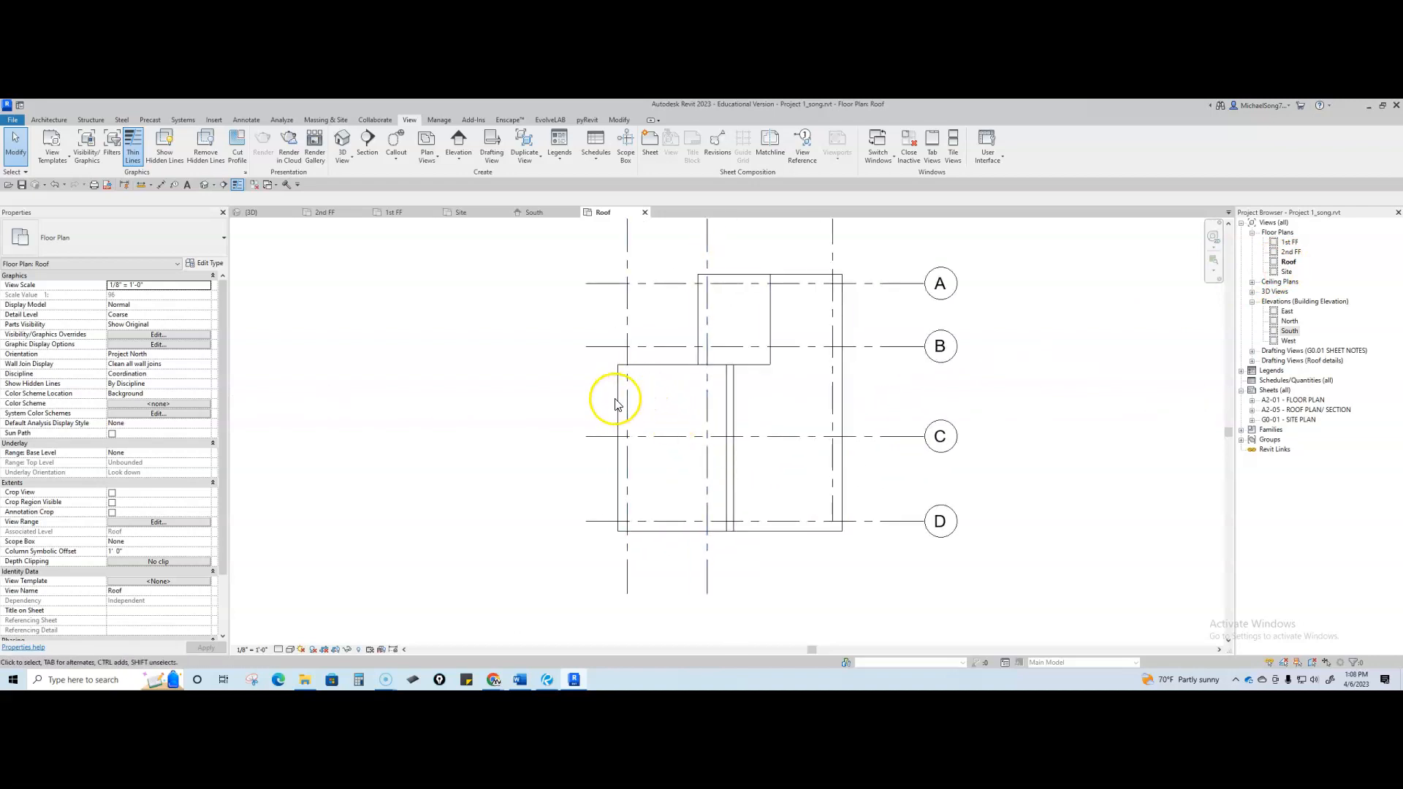
{"action": "scroll", "coordinate": [651, 401], "scroll_direction": "down", "scroll_amount": 3}
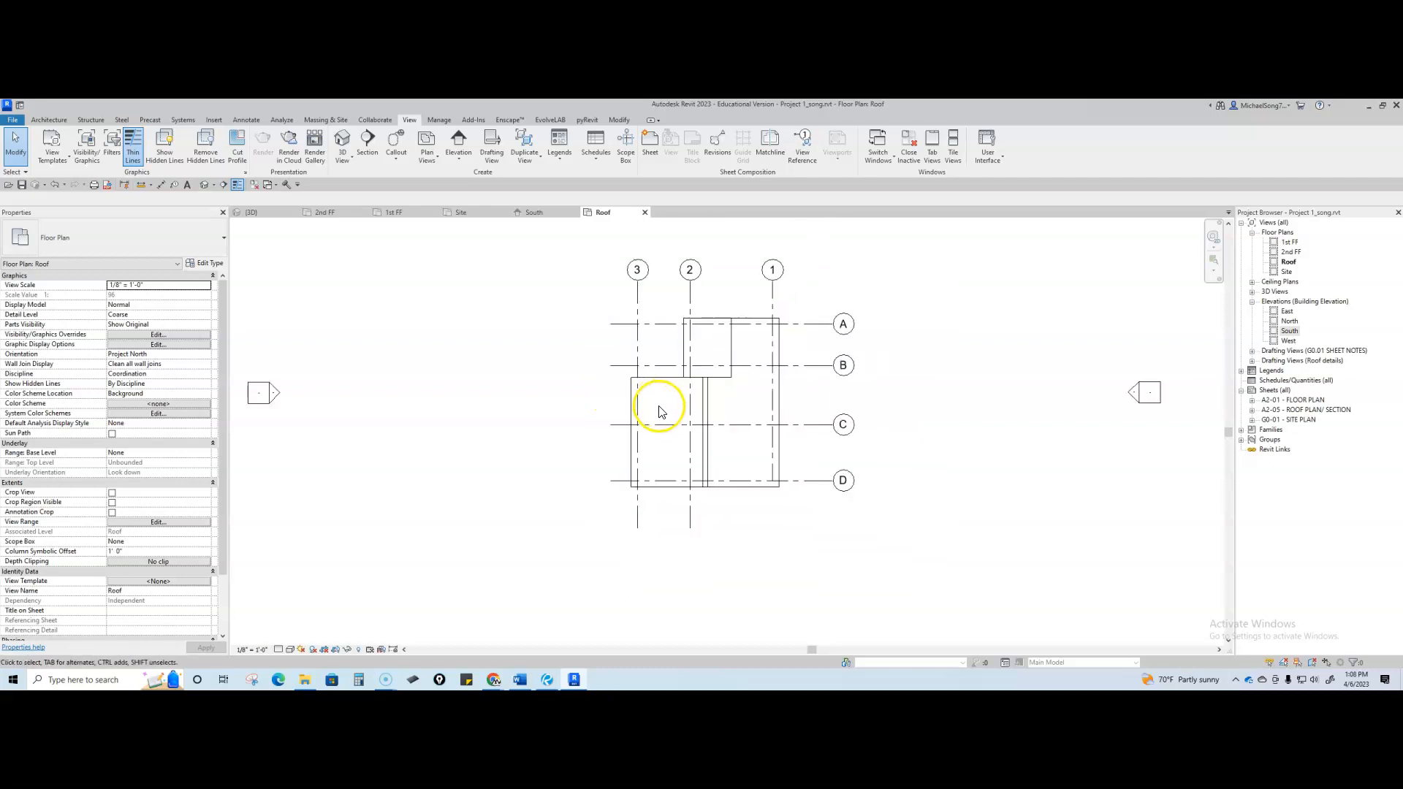
{"action": "scroll", "coordinate": [697, 437], "scroll_direction": "up", "scroll_amount": 4}
{"action": "scroll", "coordinate": [713, 376], "scroll_direction": "up", "scroll_amount": 4}
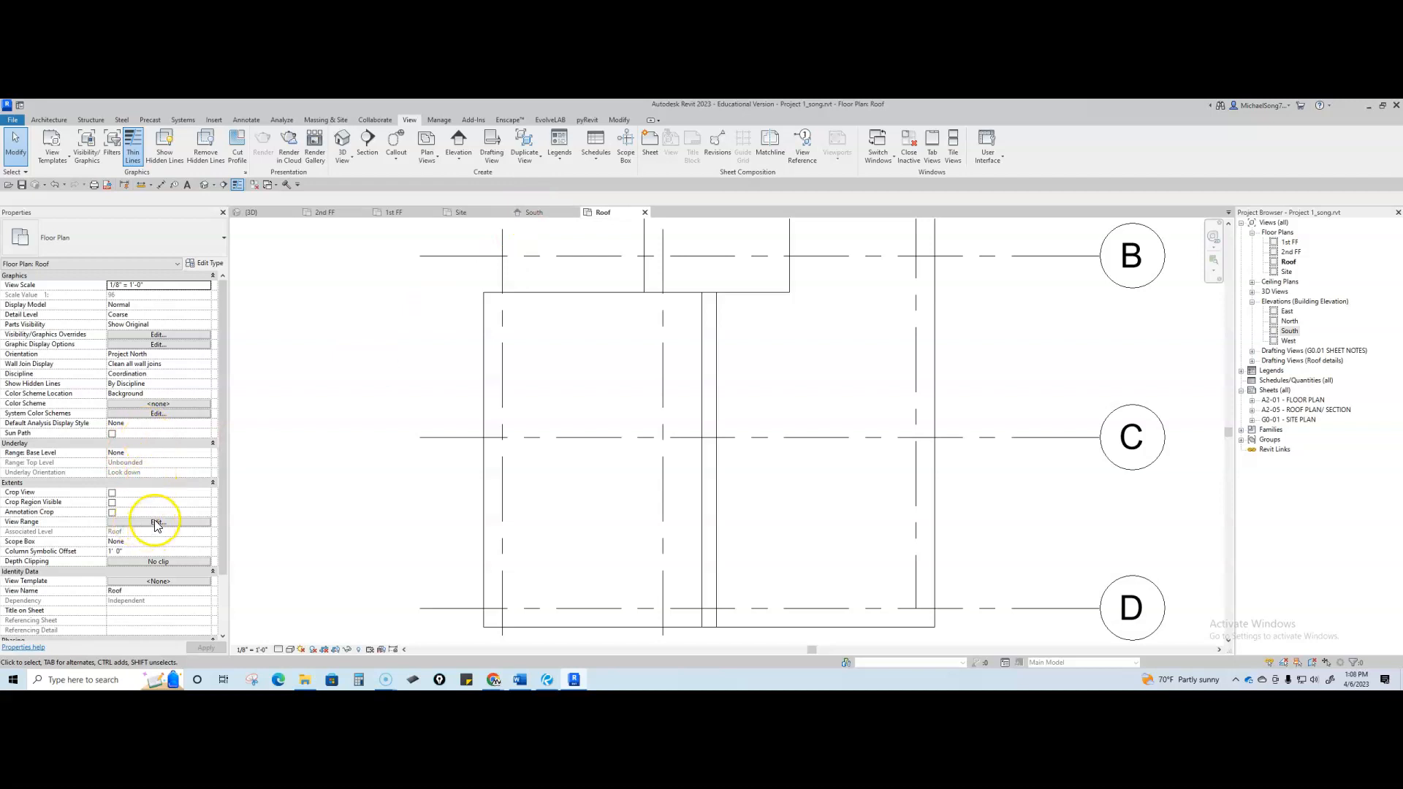
{"action": "left_click", "coordinate": [143, 523]}
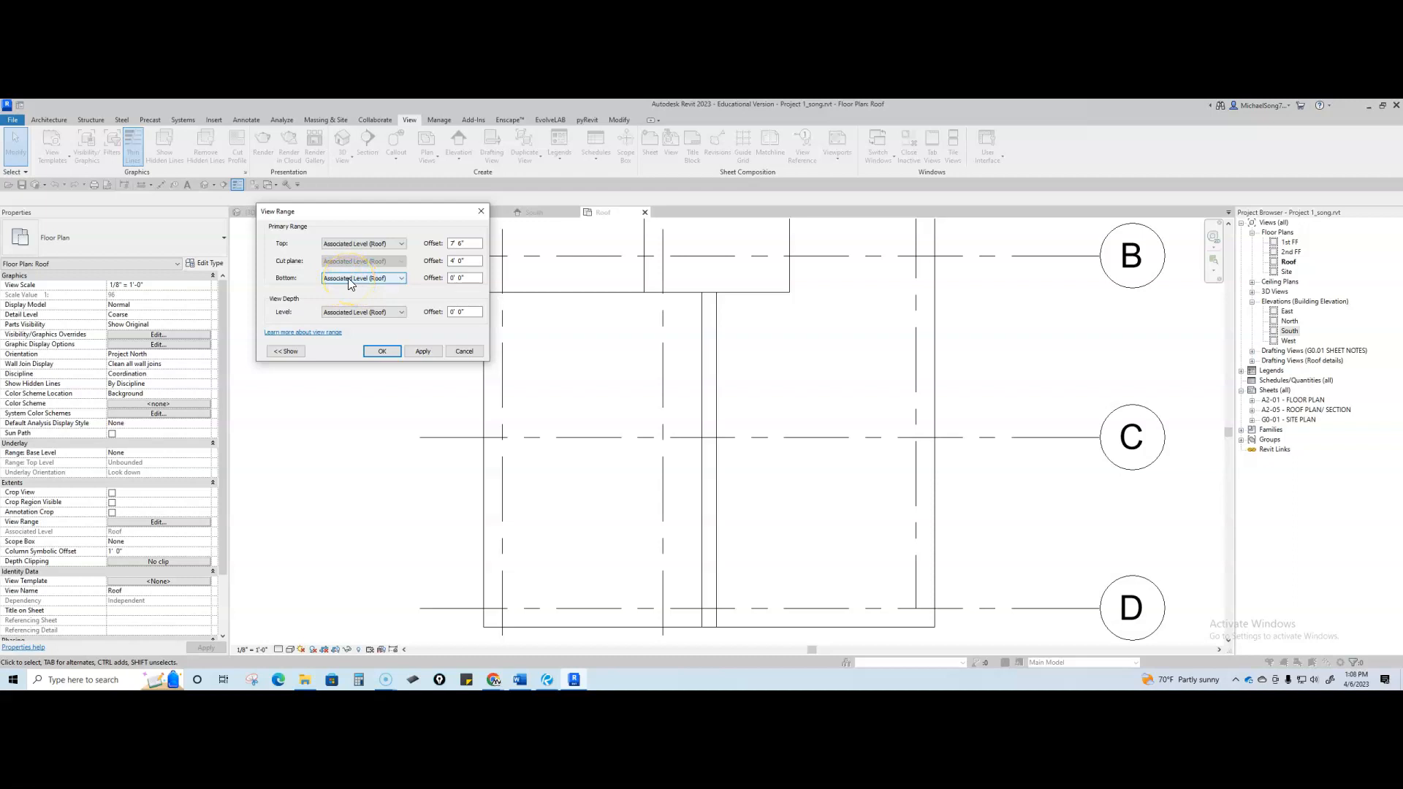
{"action": "left_click", "coordinate": [466, 278]}
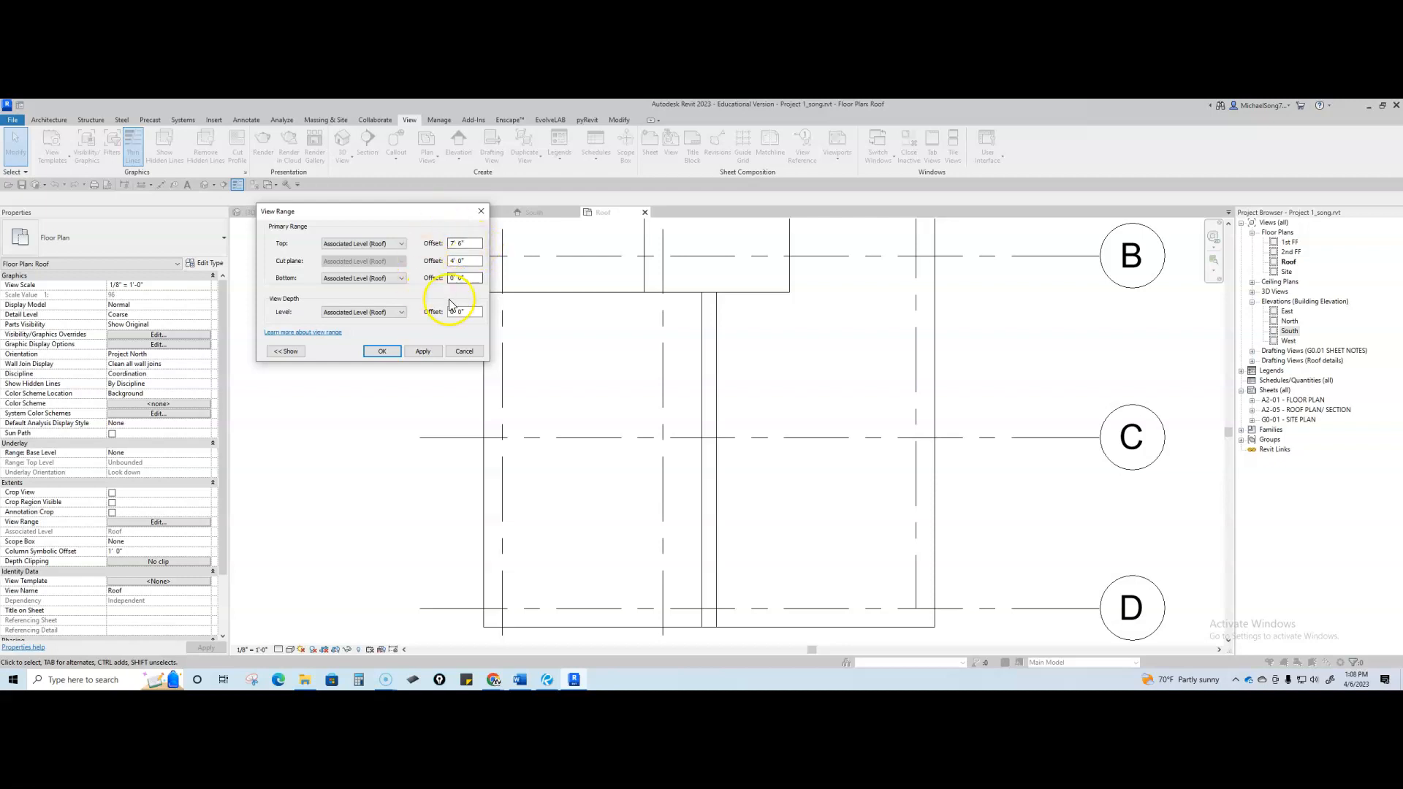
{"action": "left_click", "coordinate": [381, 351]}
Examine in the South elevation where the Roof level crosses the eaves and slopes of the gable roof
{"action": "left_click", "coordinate": [534, 213]}
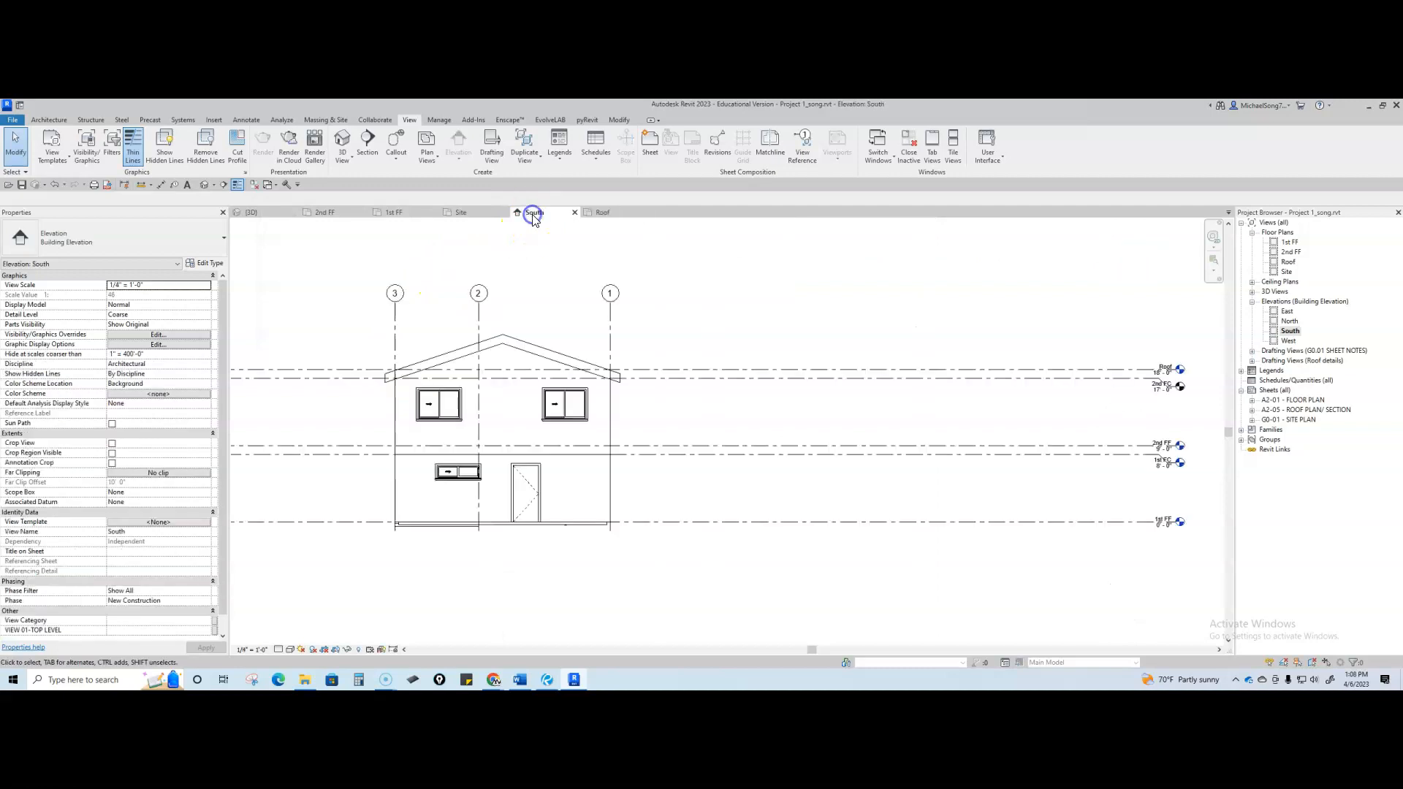
{"action": "middle_click_drag", "start_coordinate": [617, 395], "coordinate": [667, 413]}
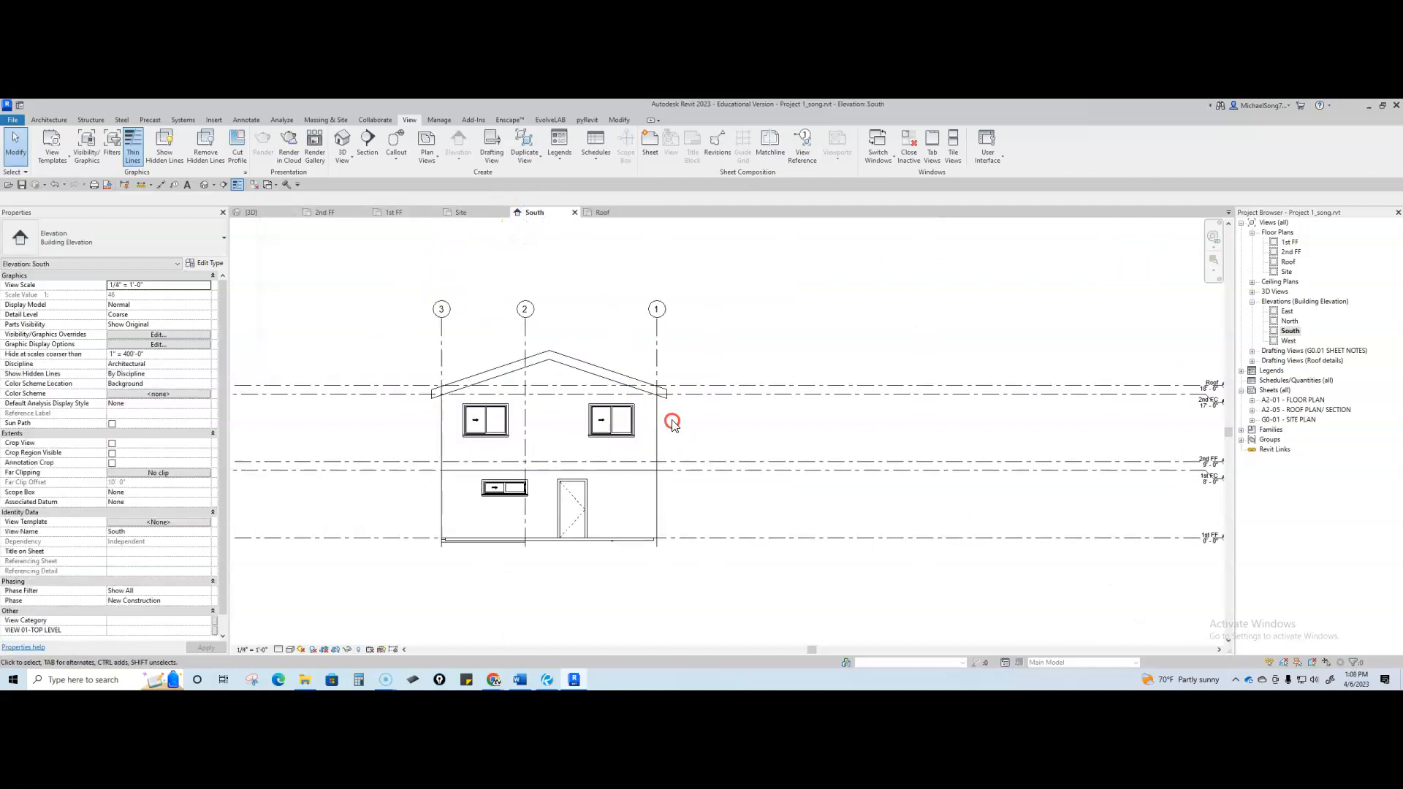
{"action": "left_click", "coordinate": [692, 387]}
{"action": "scroll", "coordinate": [655, 392], "scroll_direction": "up", "scroll_amount": 3}
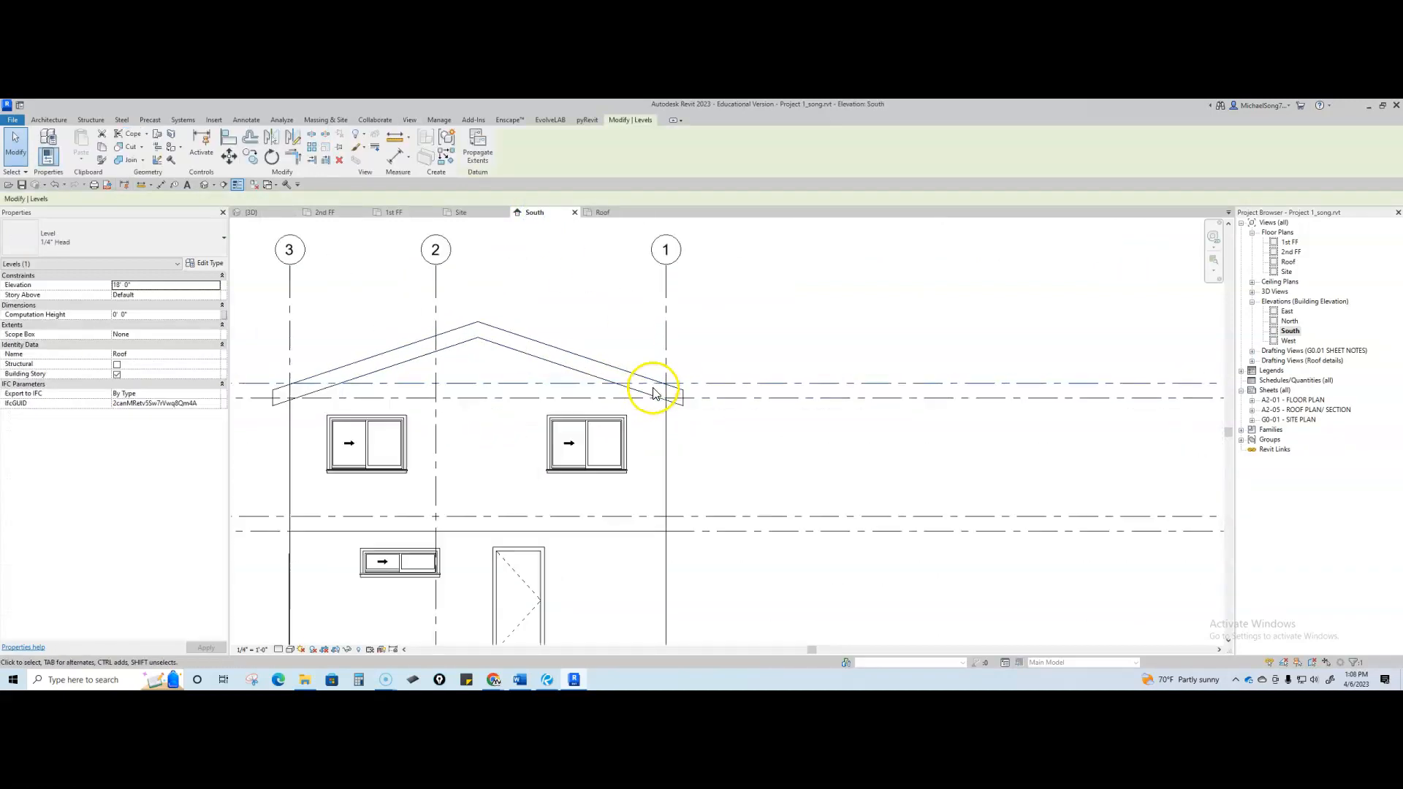
{"action": "scroll", "coordinate": [660, 388], "scroll_direction": "up", "scroll_amount": 2}
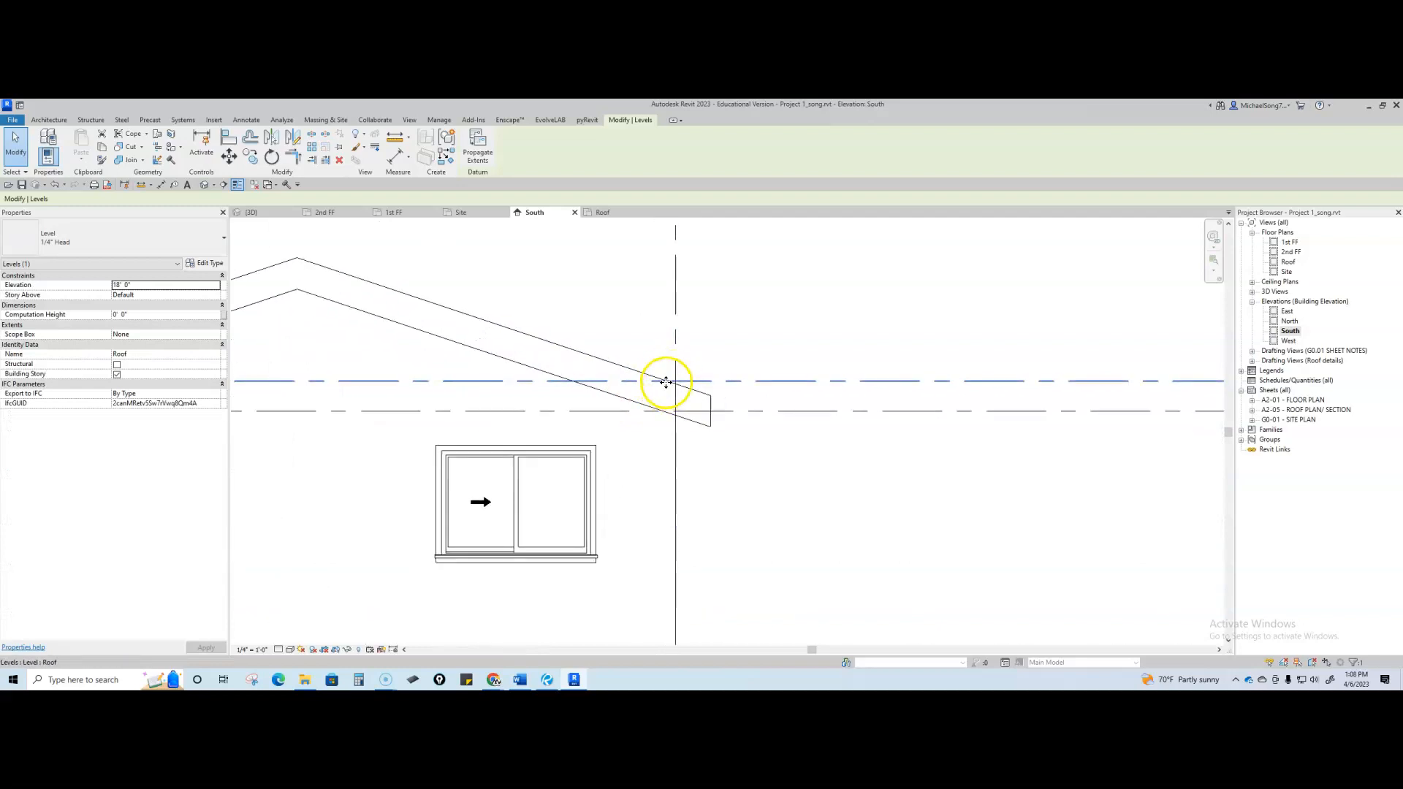
{"action": "scroll", "coordinate": [714, 406], "scroll_direction": "down", "scroll_amount": 3}
{"action": "scroll", "coordinate": [731, 466], "scroll_direction": "down", "scroll_amount": 2}
{"action": "scroll", "coordinate": [752, 421], "scroll_direction": "up", "scroll_amount": 2}
{"action": "scroll", "coordinate": [746, 424], "scroll_direction": "up", "scroll_amount": 1}
{"action": "middle_click_drag", "start_coordinate": [706, 428], "coordinate": [821, 416]}
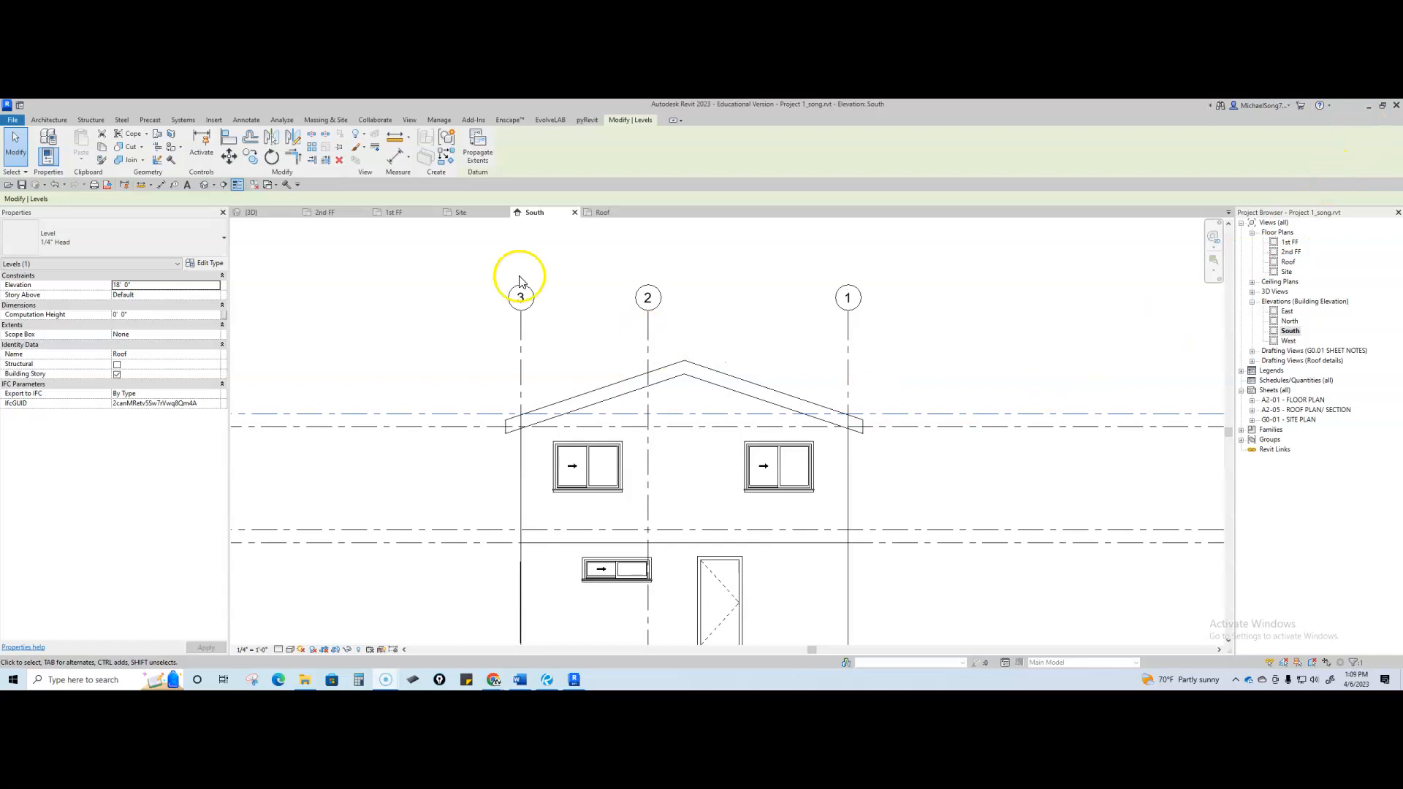
Set the cut plane offset to 7' in the Roof floor plan's view range and apply it
{"action": "left_click", "coordinate": [603, 213]}
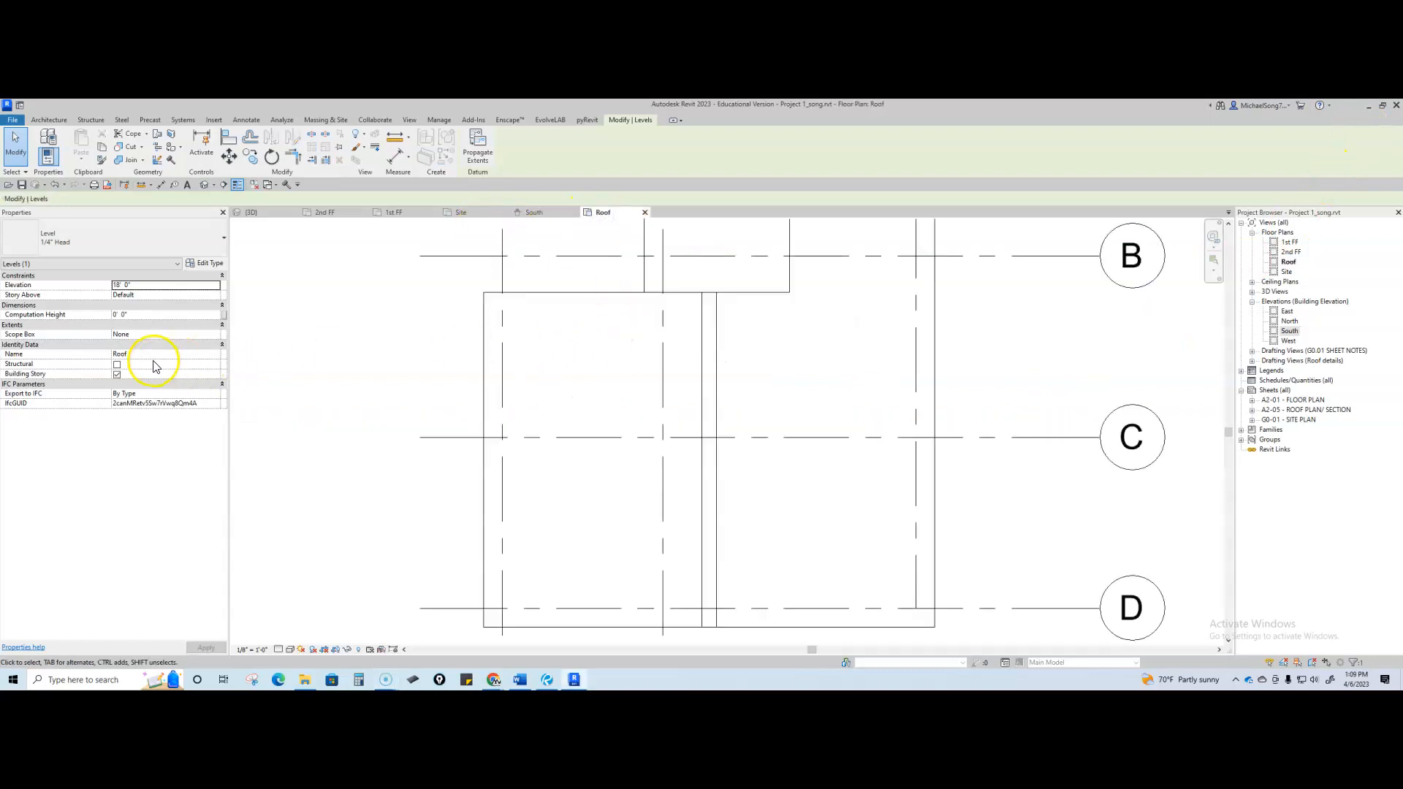
{"action": "left_click", "coordinate": [314, 347]}
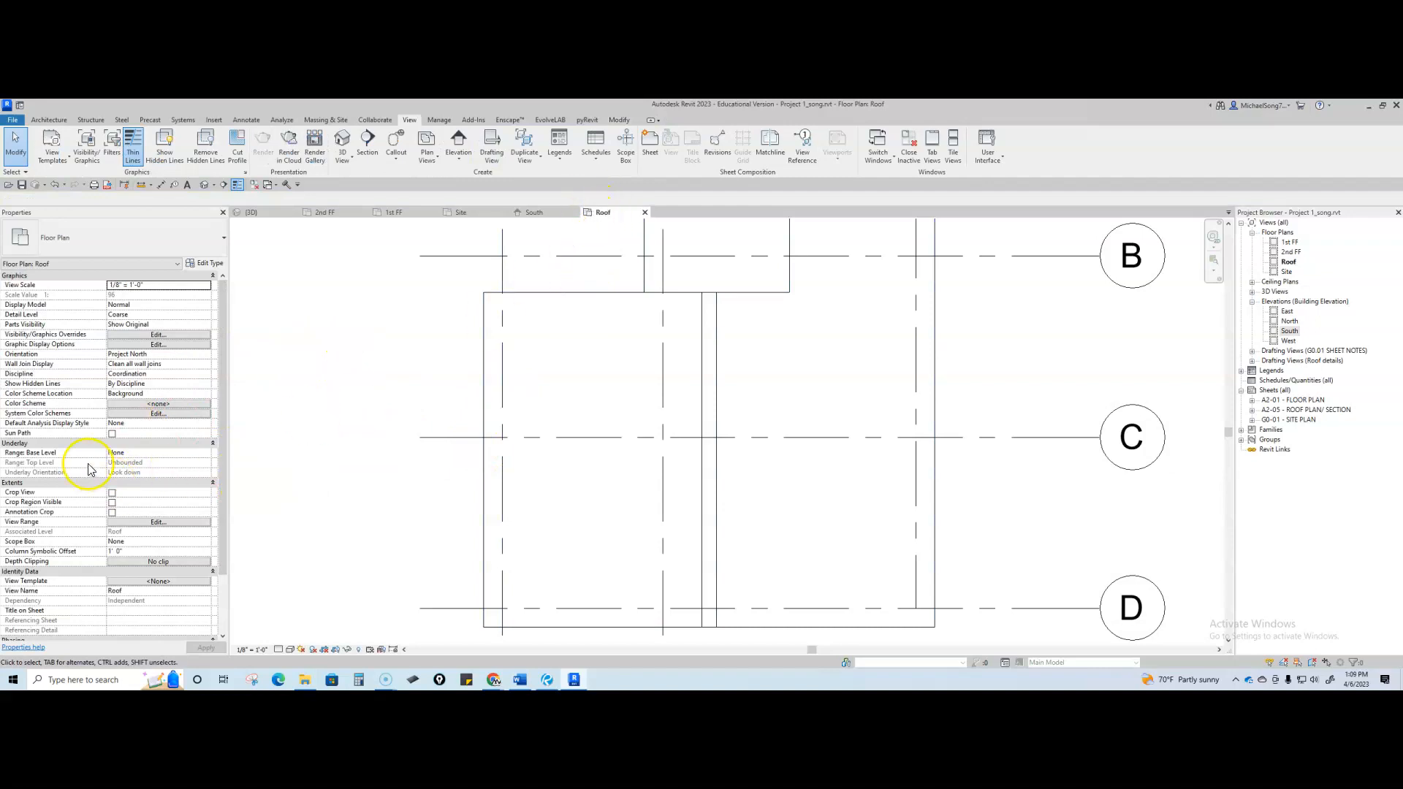
{"action": "left_click", "coordinate": [159, 522]}
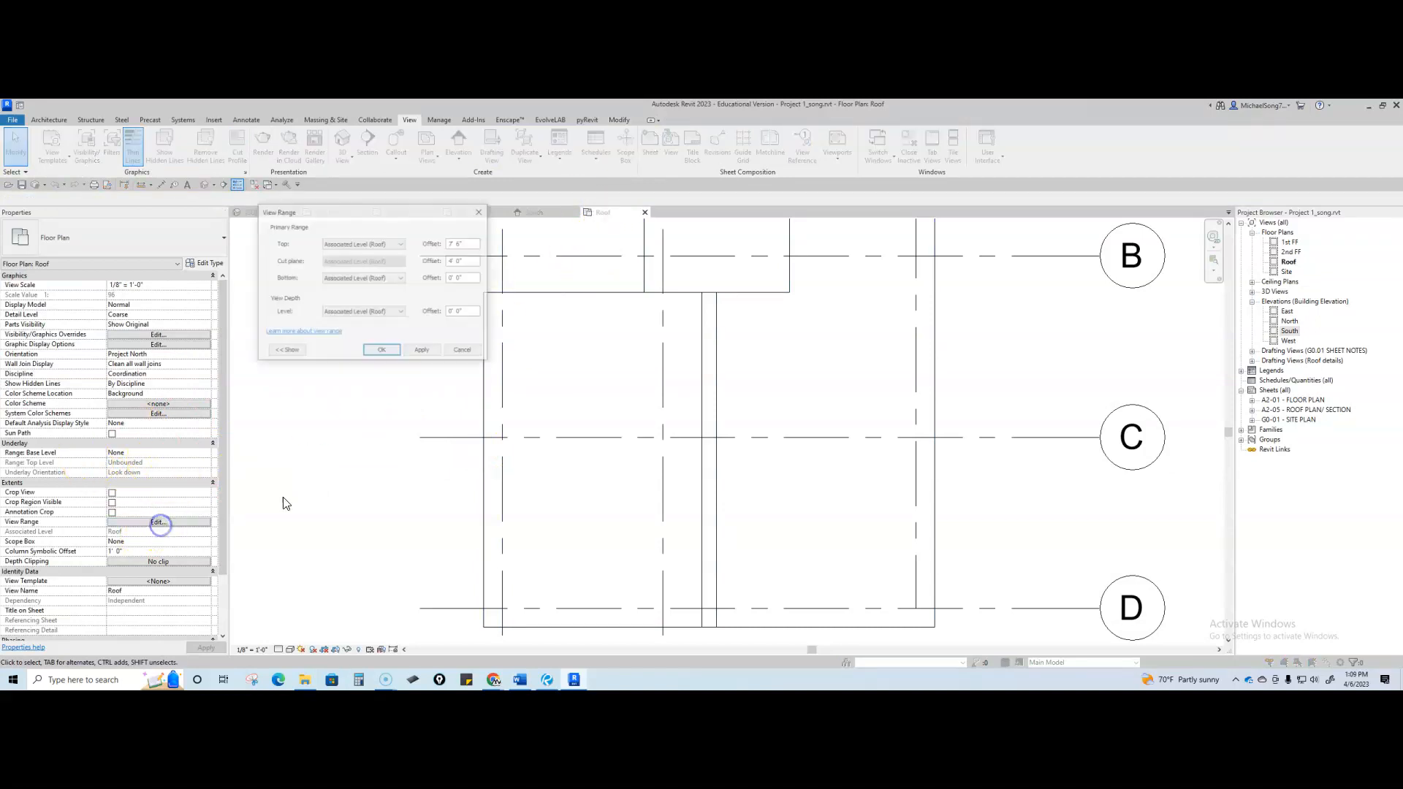
{"action": "left_click_drag", "start_coordinate": [474, 265], "coordinate": [447, 261]}
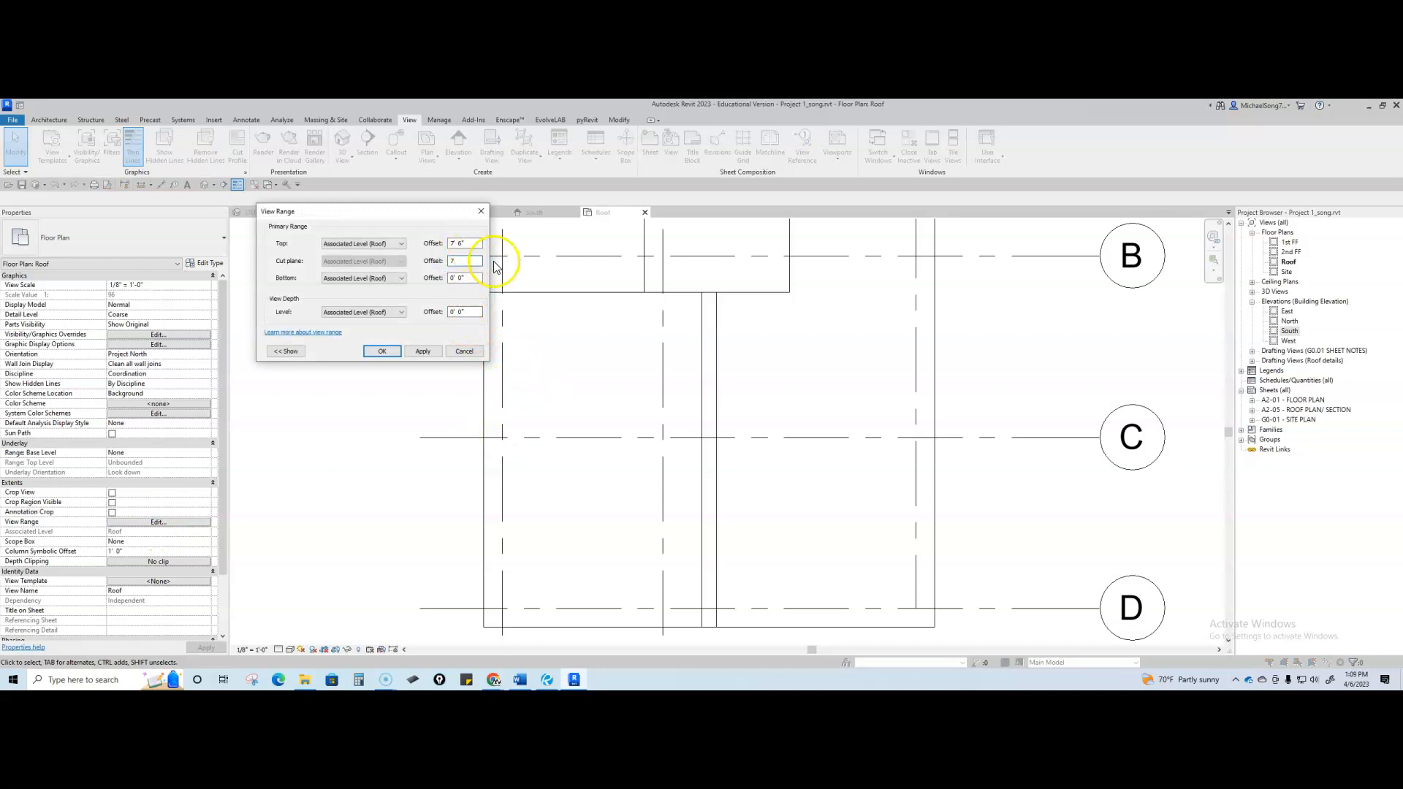
{"action": "left_click", "coordinate": [423, 351]}
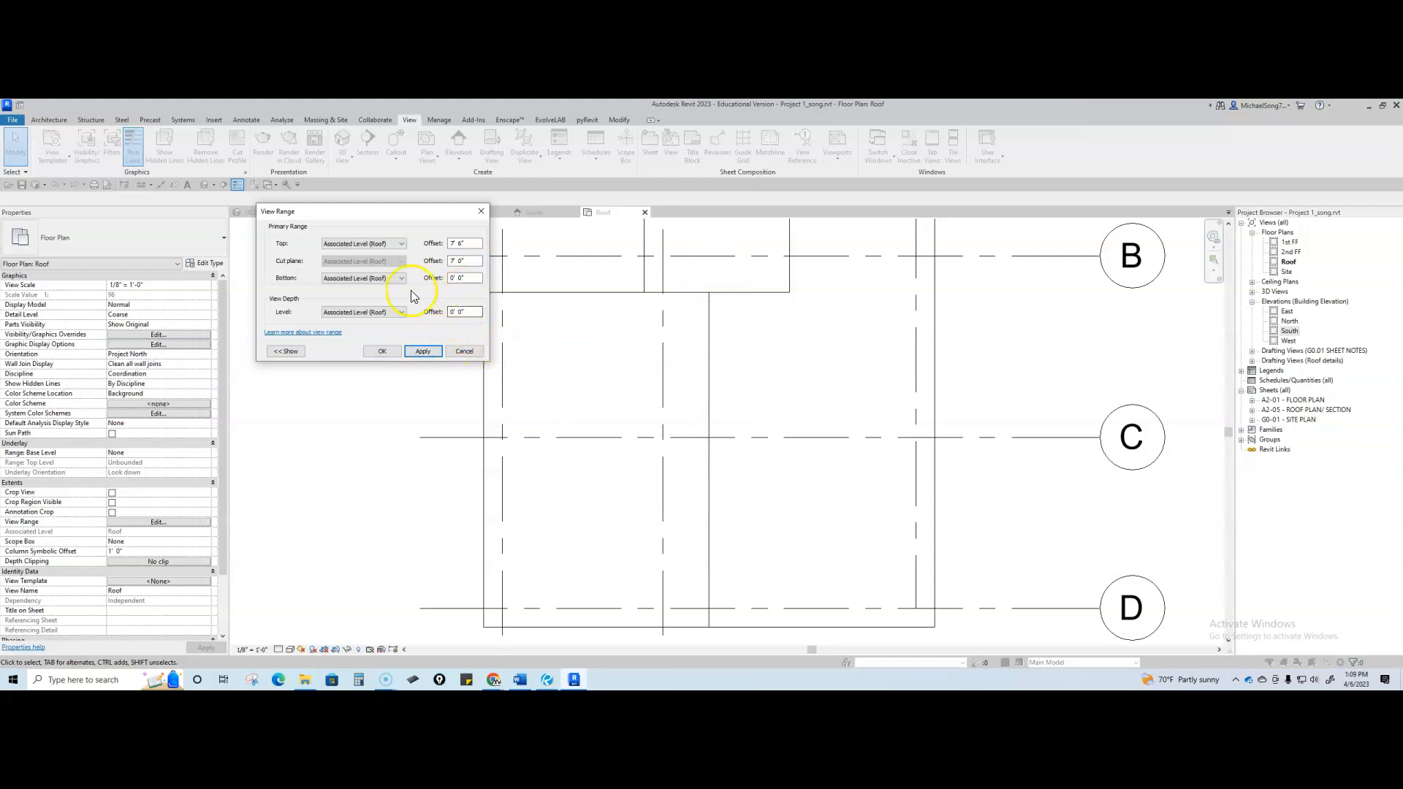
Lower the Roof plan's bottom offset in the view range and set the view depth offset to -2'
{"action": "left_click_drag", "start_coordinate": [468, 277], "coordinate": [414, 274]}
{"action": "double_click", "coordinate": [462, 311]}
{"action": "type", "text": "-2"}
{"action": "left_click", "coordinate": [422, 351]}
{"action": "left_click", "coordinate": [373, 351]}
Examine the roof's outline and ridge lines in the Roof plan, including with the roof selected
{"action": "scroll", "coordinate": [566, 447], "scroll_direction": "down", "scroll_amount": 2}
{"action": "scroll", "coordinate": [566, 448], "scroll_direction": "down", "scroll_amount": 1}
{"action": "middle_click_drag", "start_coordinate": [664, 476], "coordinate": [767, 436]}
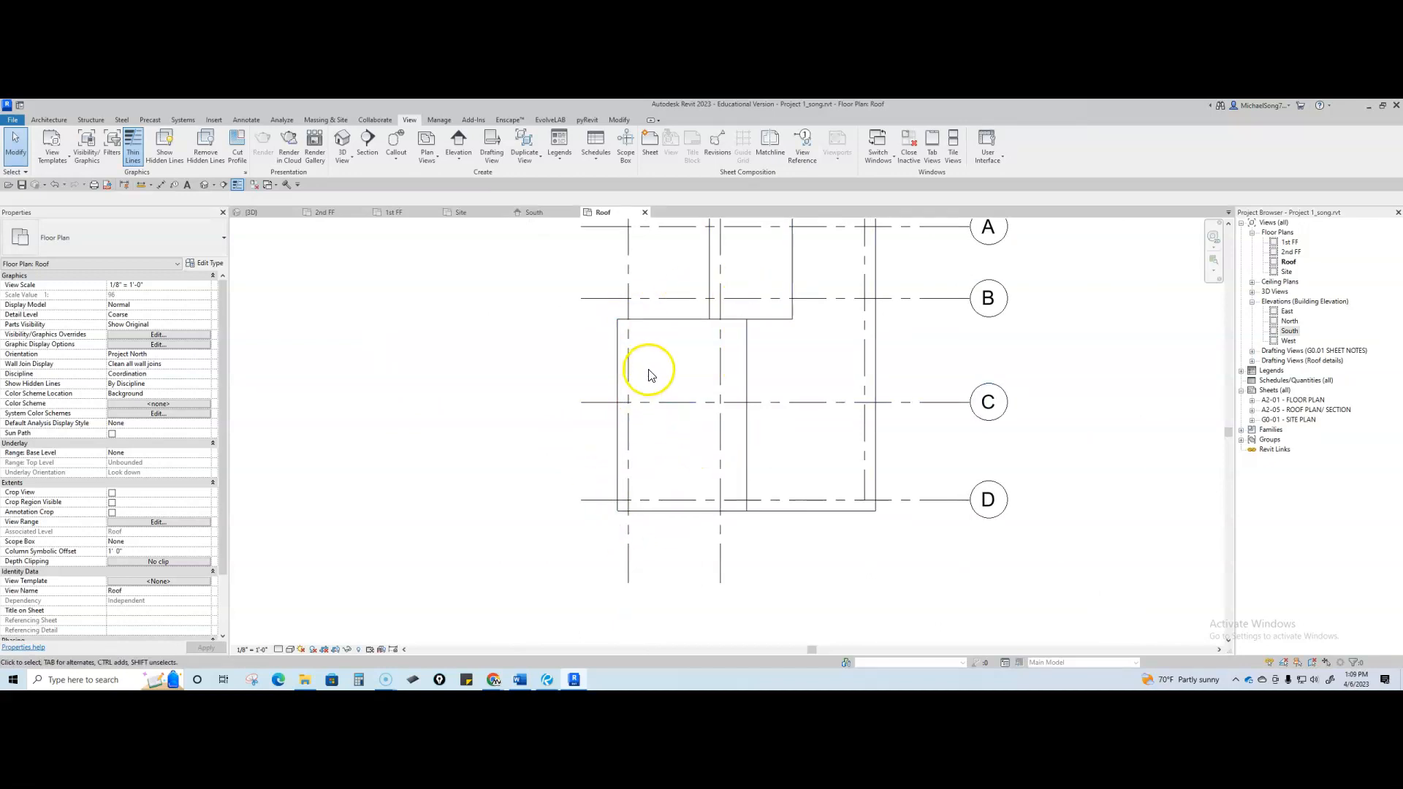
{"action": "scroll", "coordinate": [650, 380], "scroll_direction": "down", "scroll_amount": 2}
{"action": "middle_click_drag", "start_coordinate": [689, 401], "coordinate": [669, 428]}
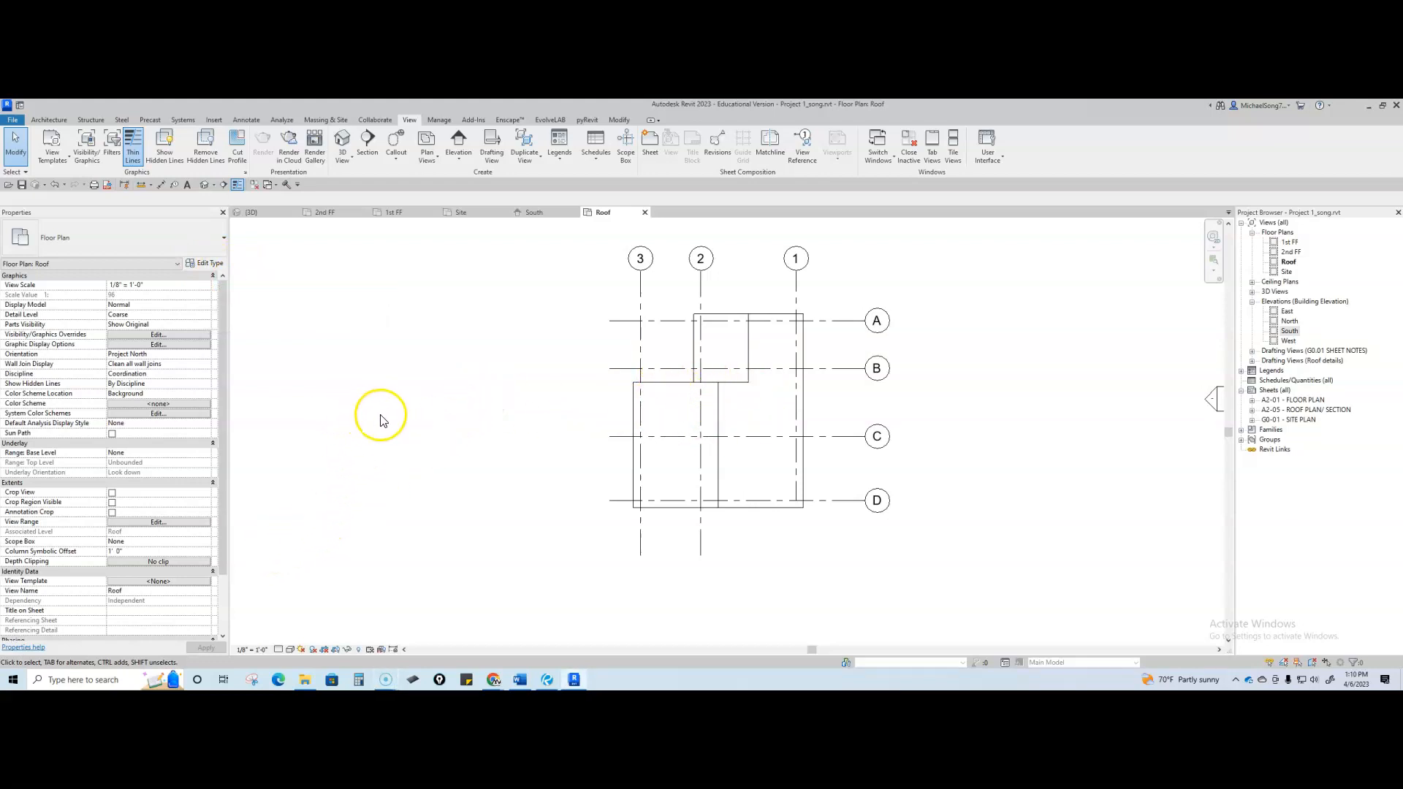
{"action": "left_click", "coordinate": [275, 217]}
{"action": "left_click", "coordinate": [600, 214]}
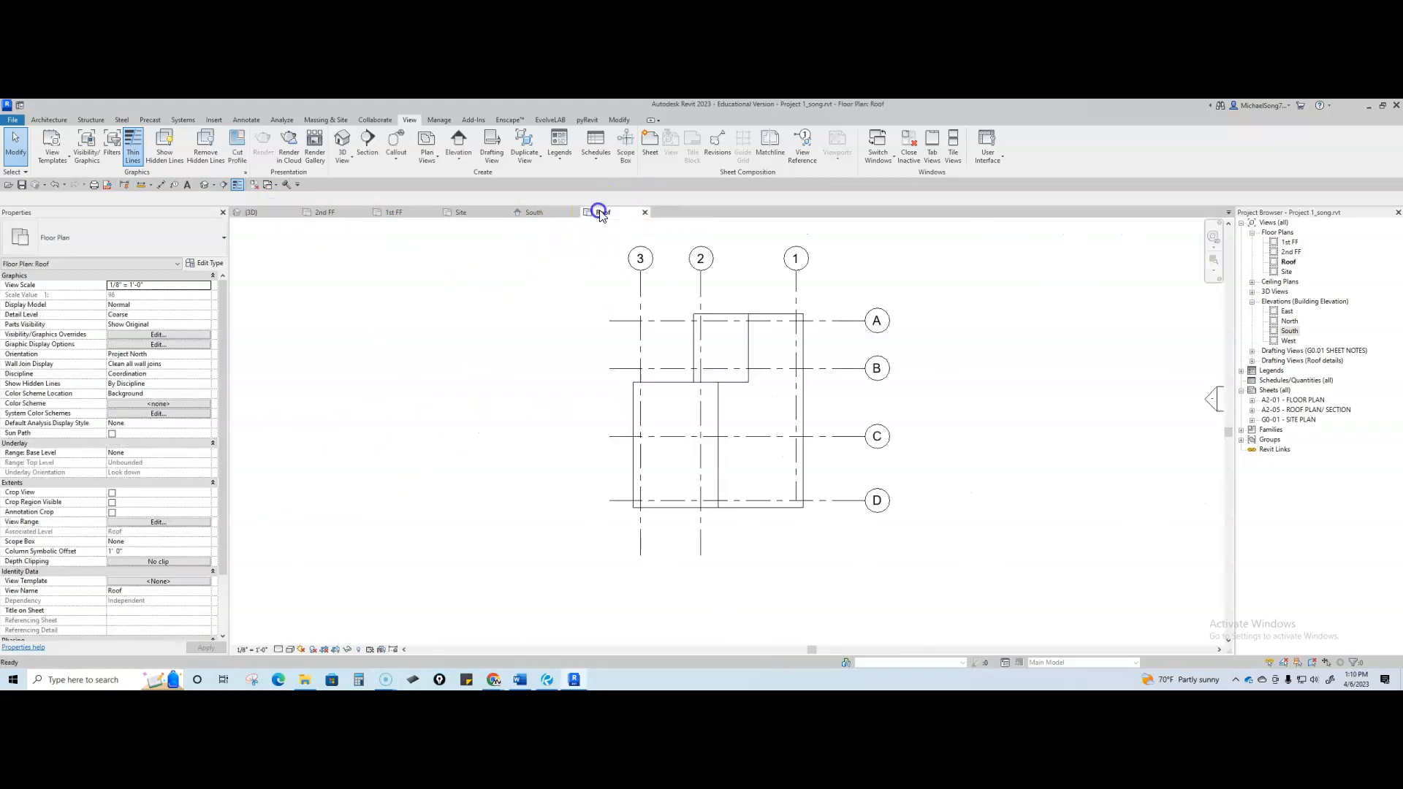
{"action": "left_click", "coordinate": [730, 314]}
{"action": "scroll", "coordinate": [730, 345], "scroll_direction": "up", "scroll_amount": 3}
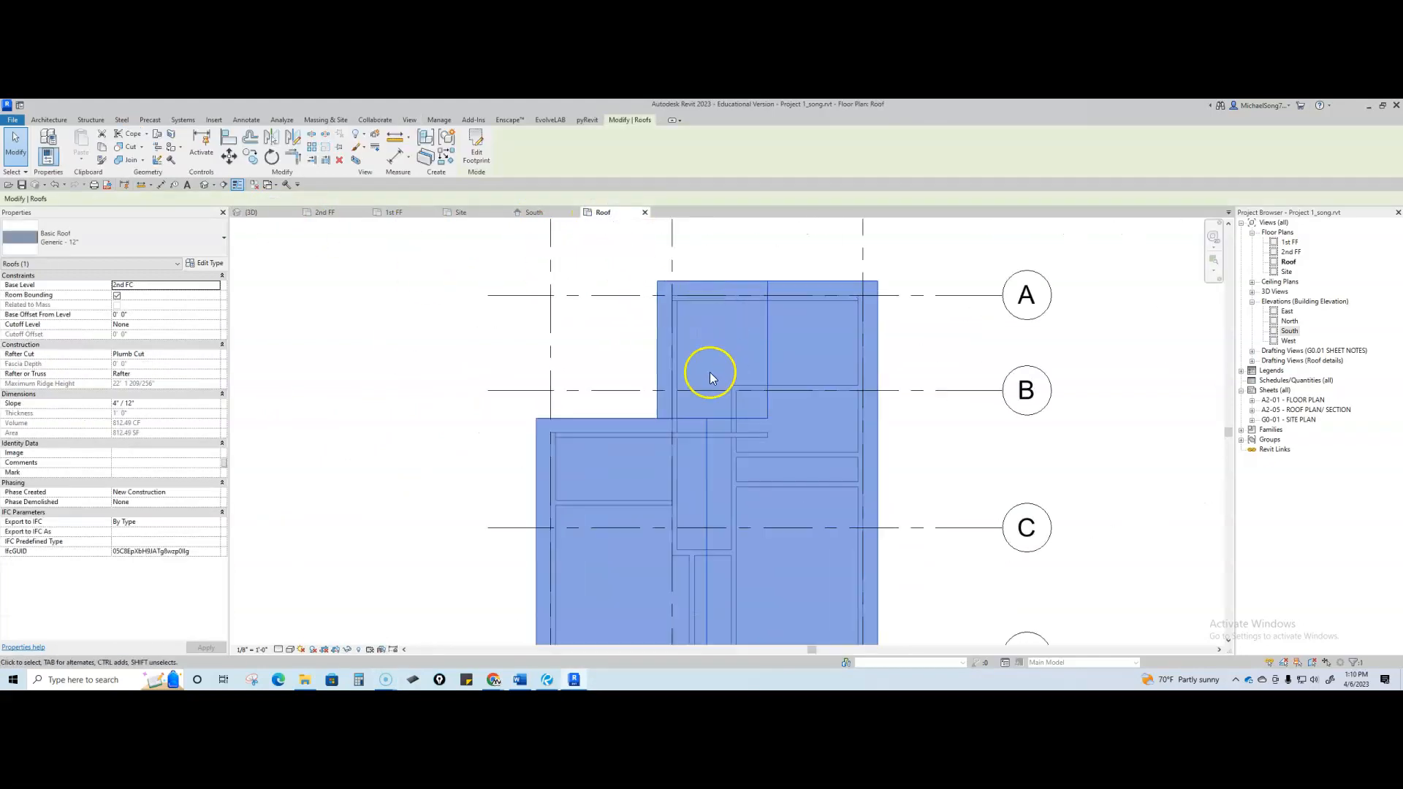
{"action": "right_click", "coordinate": [771, 322]}
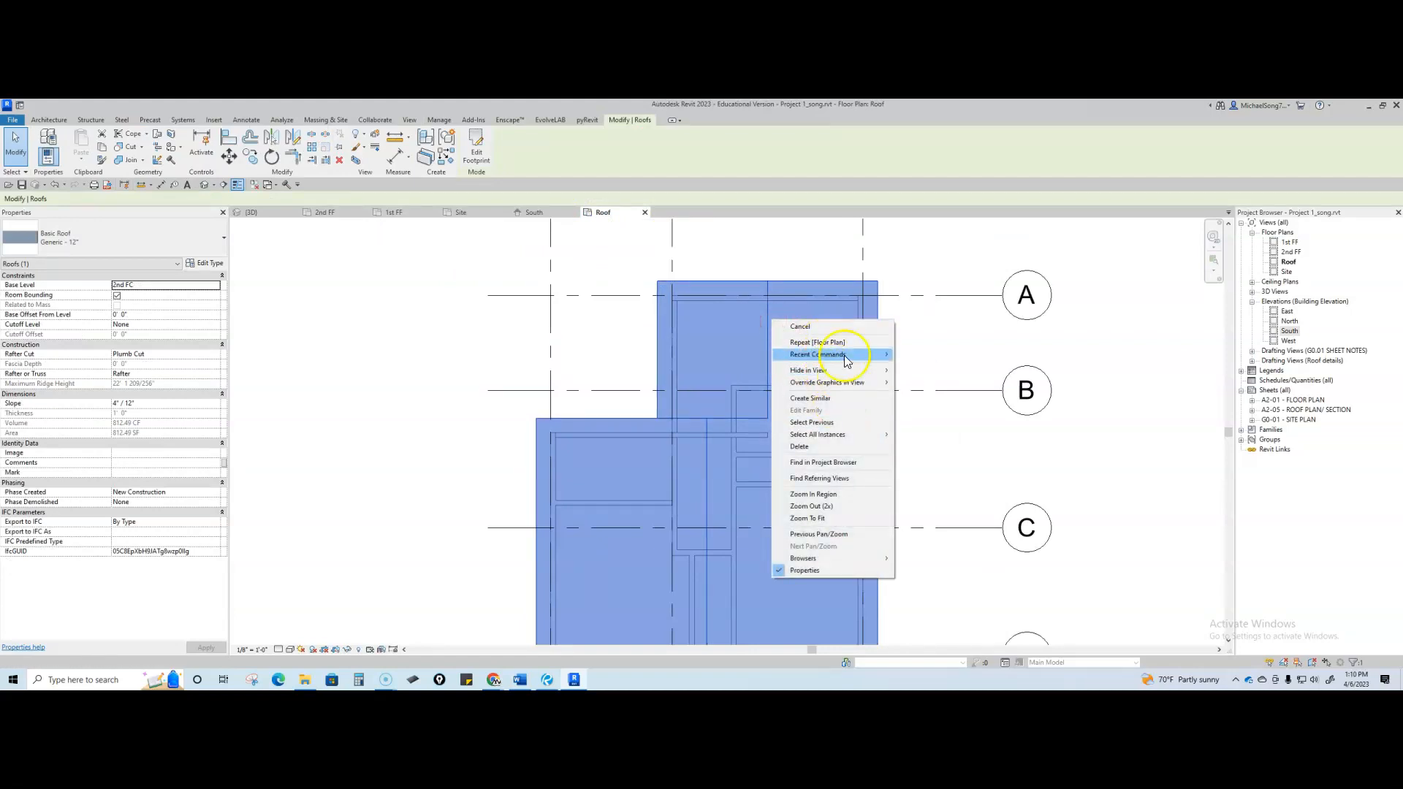
{"action": "left_click", "coordinate": [605, 356]}
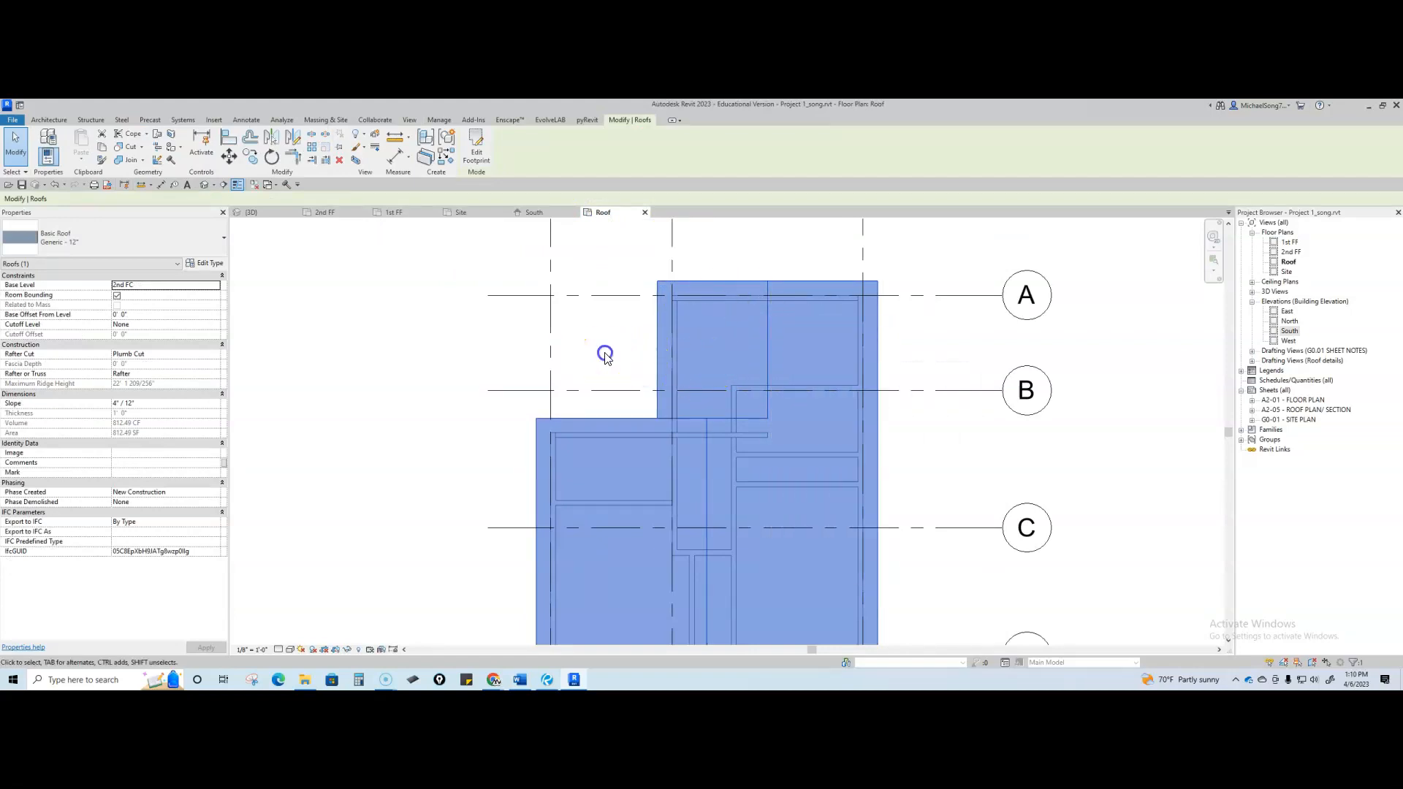
{"action": "left_click", "coordinate": [605, 356]}
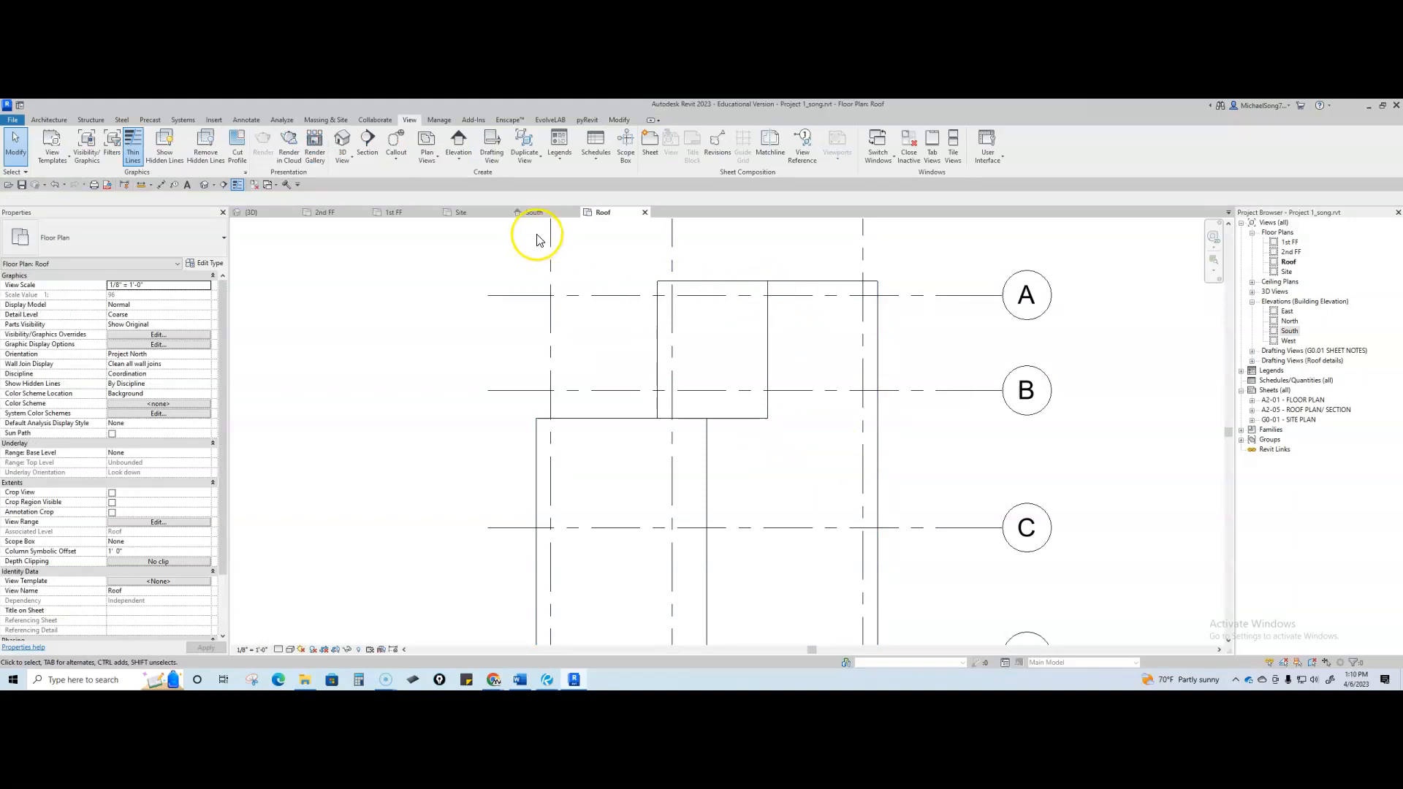
Open the East building elevation and bring the roof into close view
{"action": "left_click", "coordinate": [534, 211]}
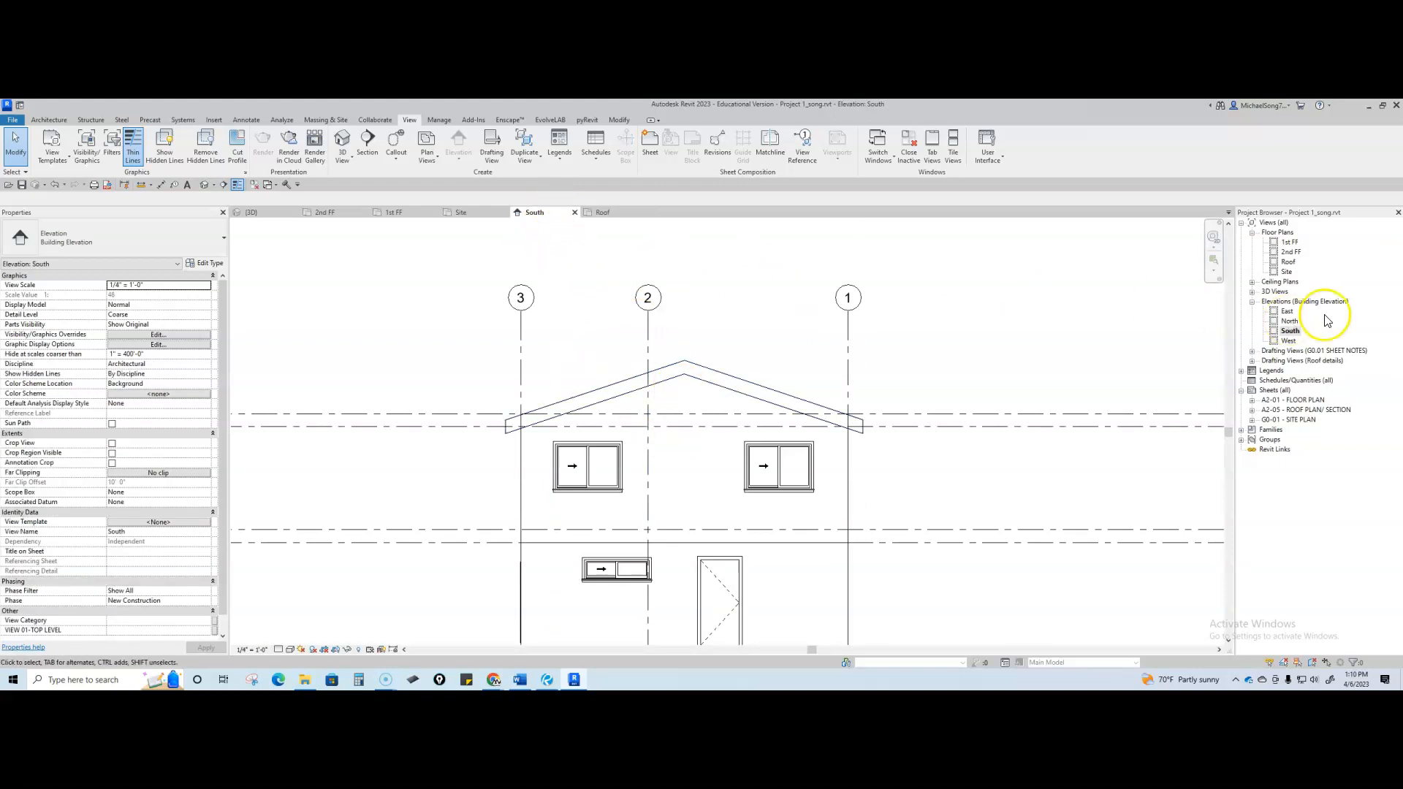
{"action": "double_click", "coordinate": [1288, 311]}
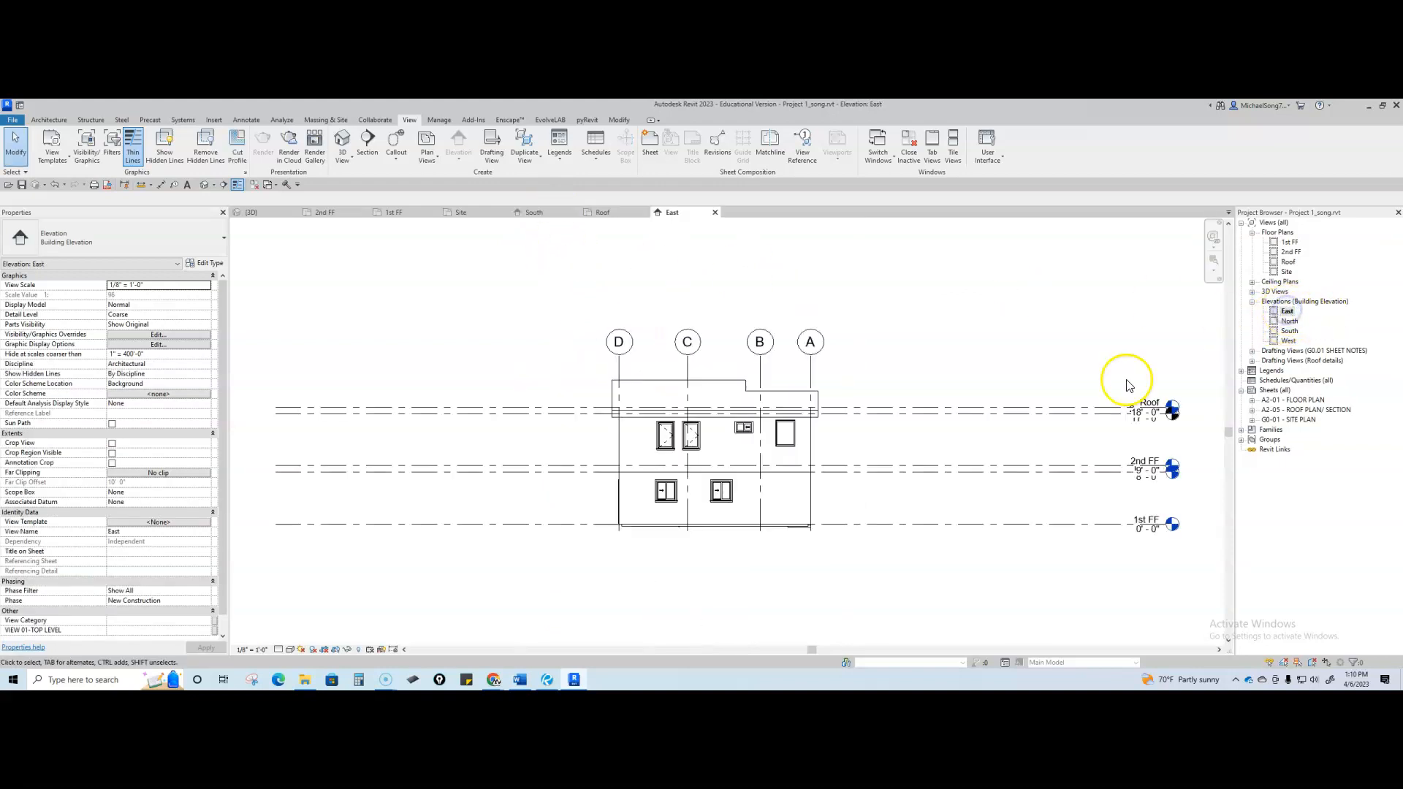
{"action": "scroll", "coordinate": [684, 379], "scroll_direction": "up", "scroll_amount": 3}
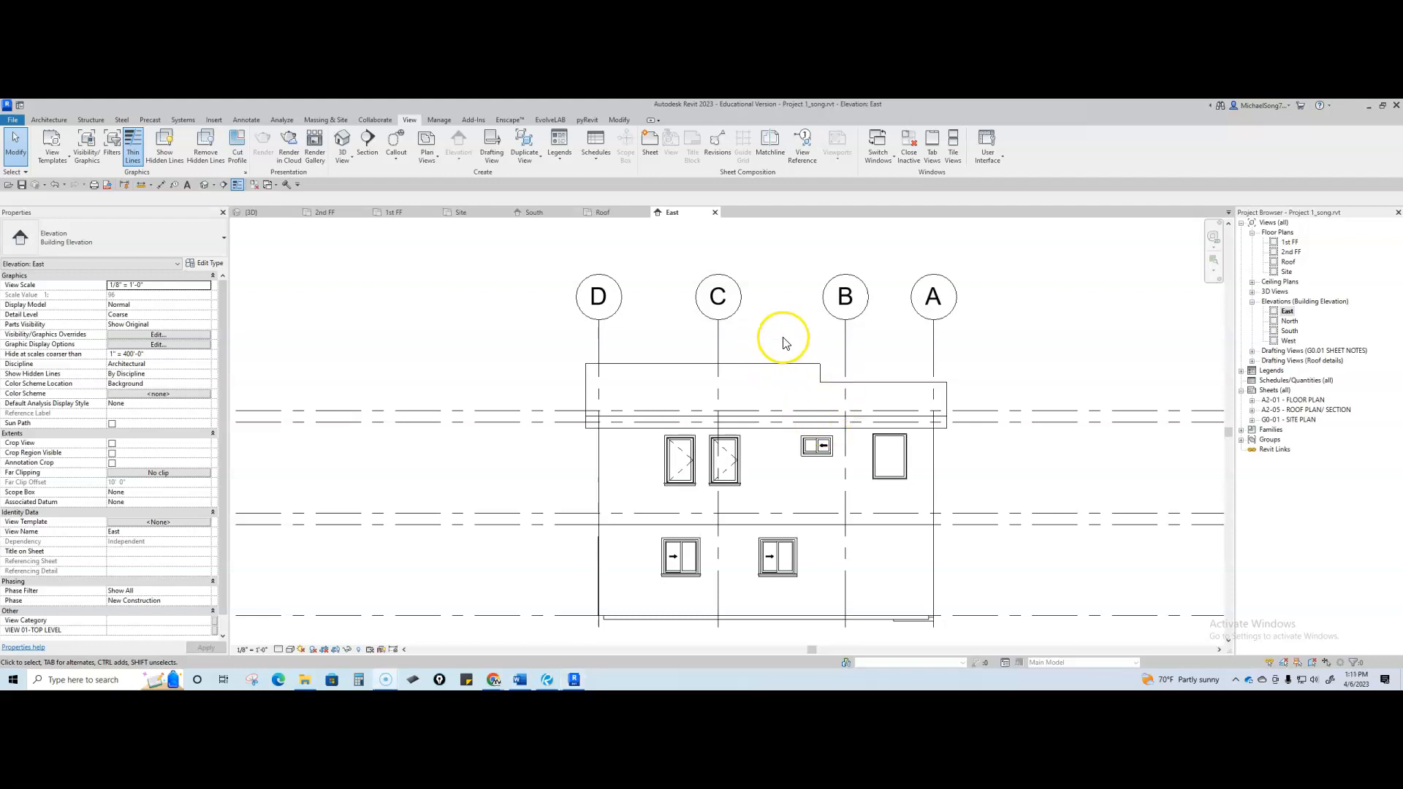
Choose the Default Roof material for the Structure layer of the roof's Generic - 12" type, searching the materials for "roof"
{"action": "left_click", "coordinate": [782, 365]}
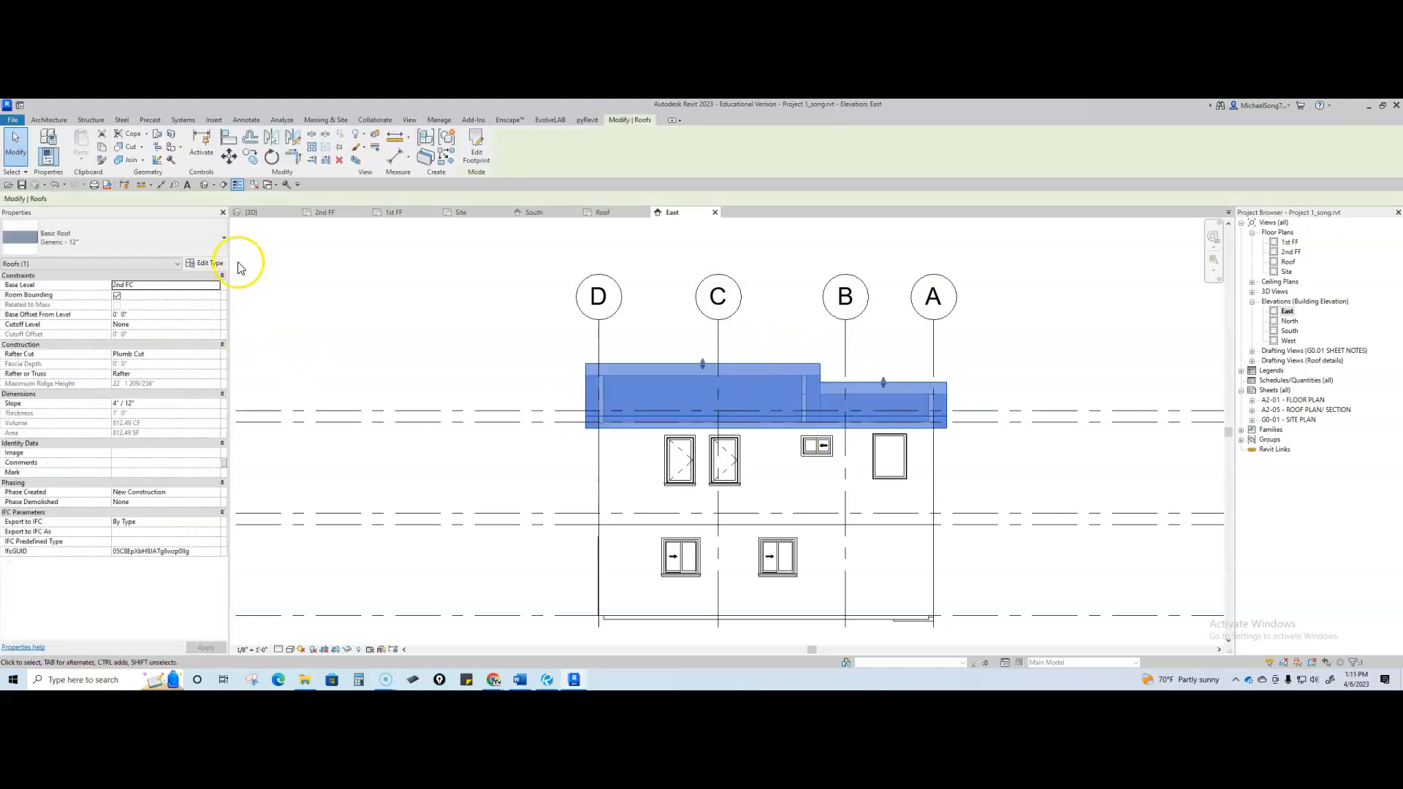
{"action": "left_click", "coordinate": [208, 264]}
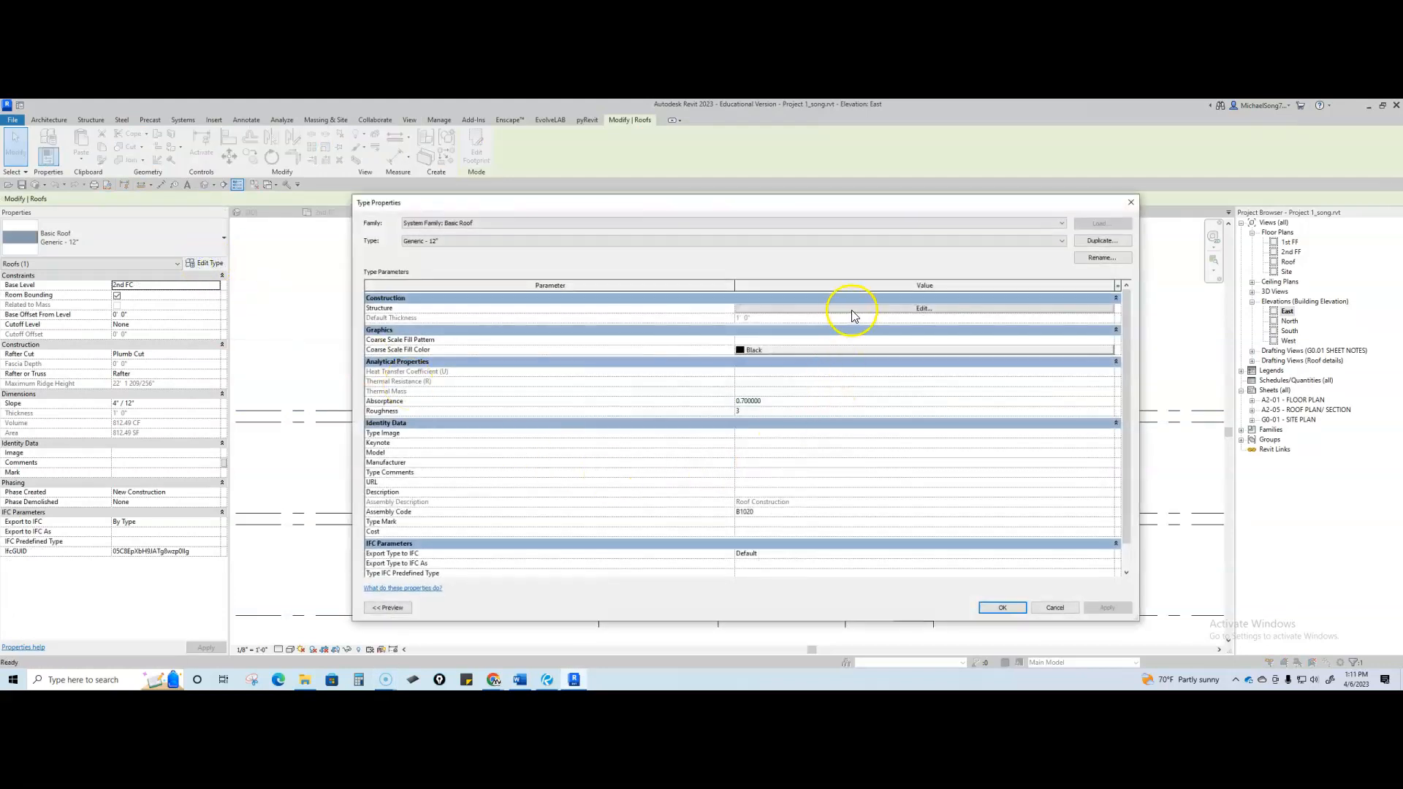
{"action": "left_click", "coordinate": [922, 308]}
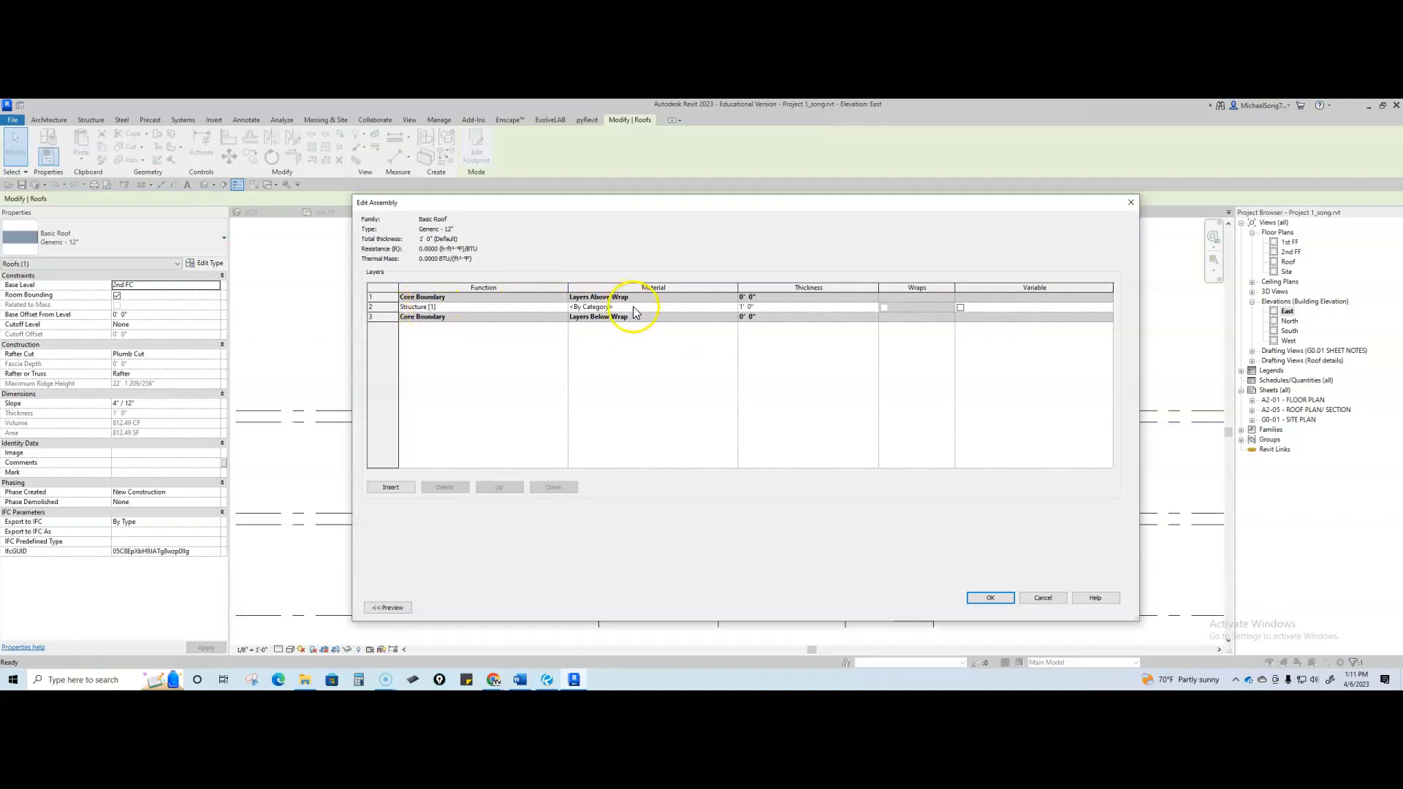
{"action": "left_click", "coordinate": [706, 309]}
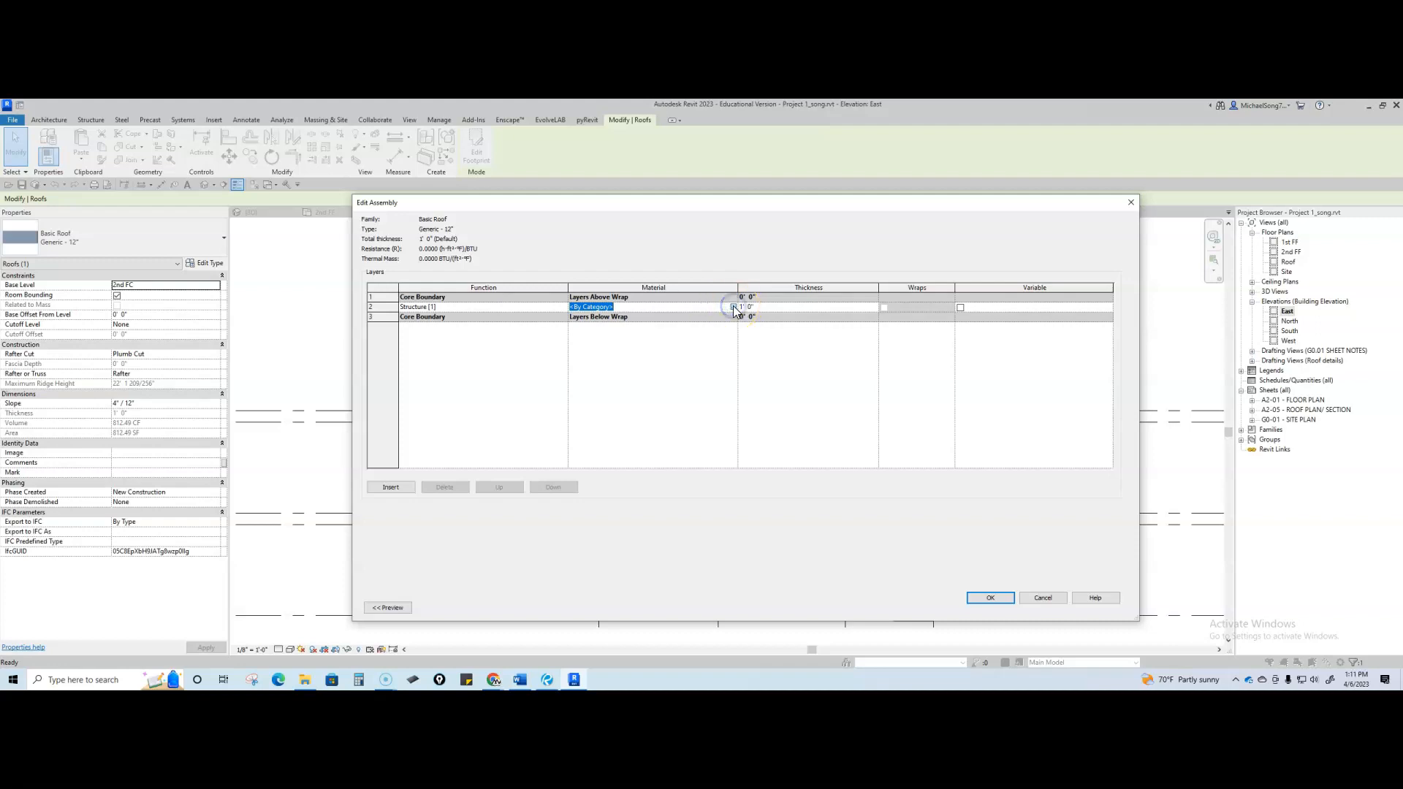
{"action": "left_click", "coordinate": [732, 306]}
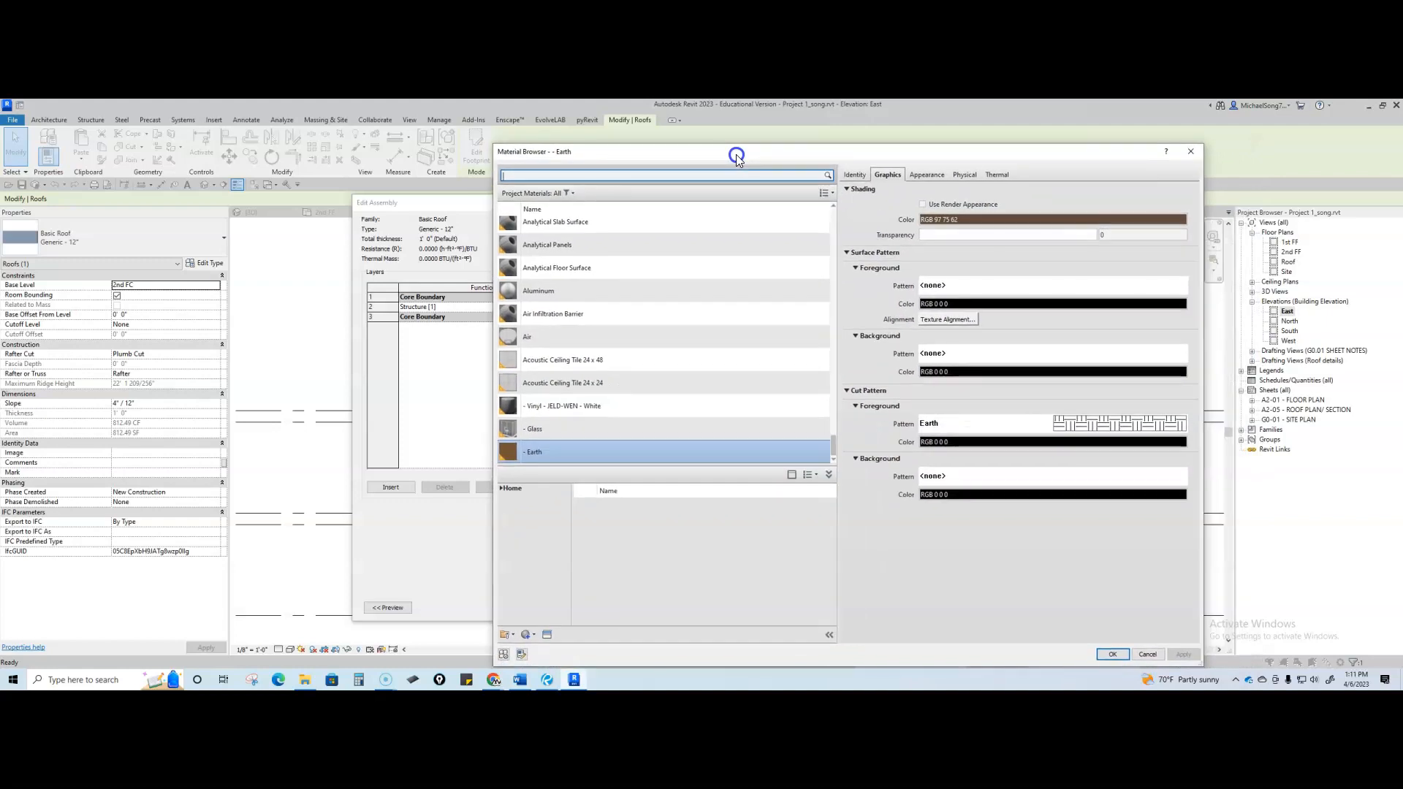
{"action": "scroll", "coordinate": [671, 285], "scroll_direction": "up", "scroll_amount": 10}
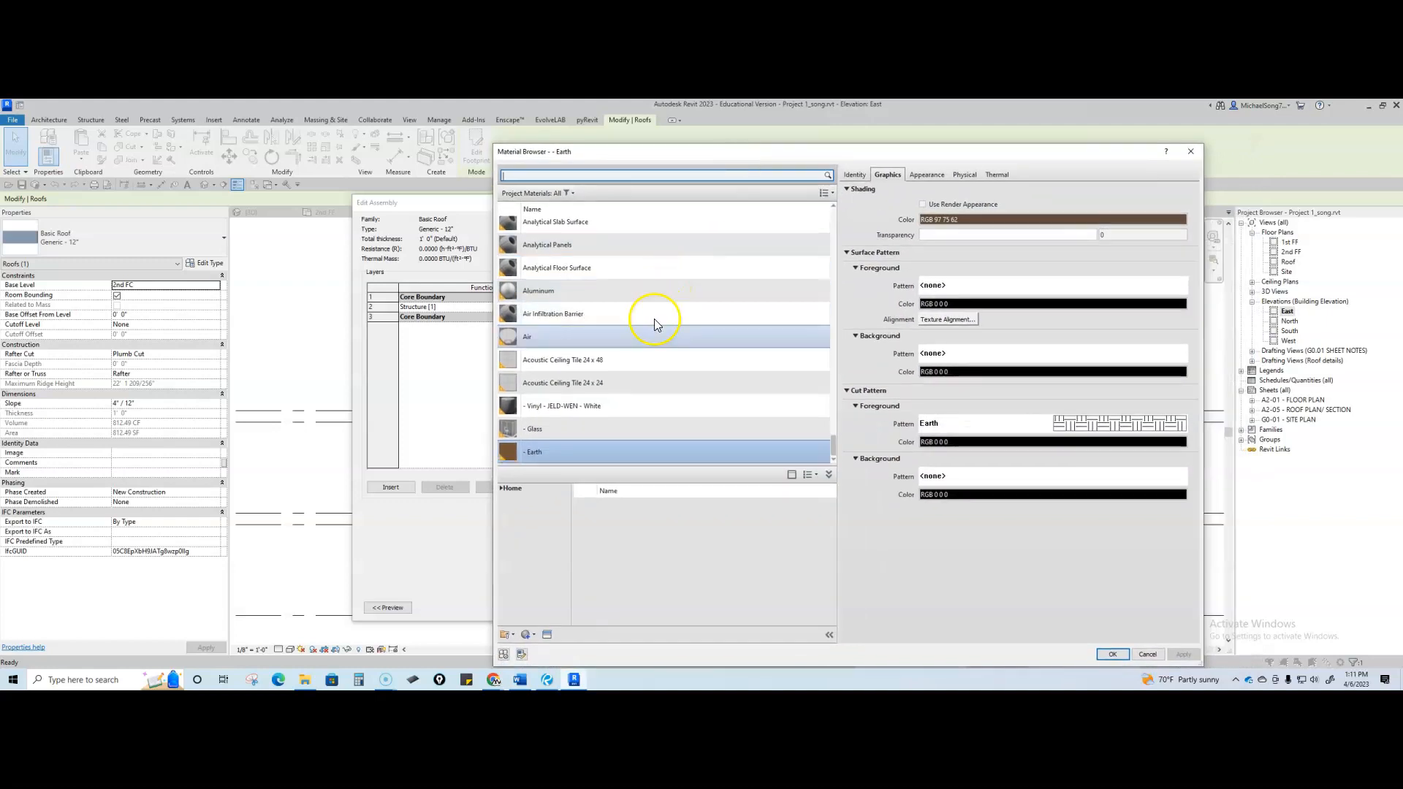
{"action": "scroll", "coordinate": [669, 319], "scroll_direction": "up", "scroll_amount": 5}
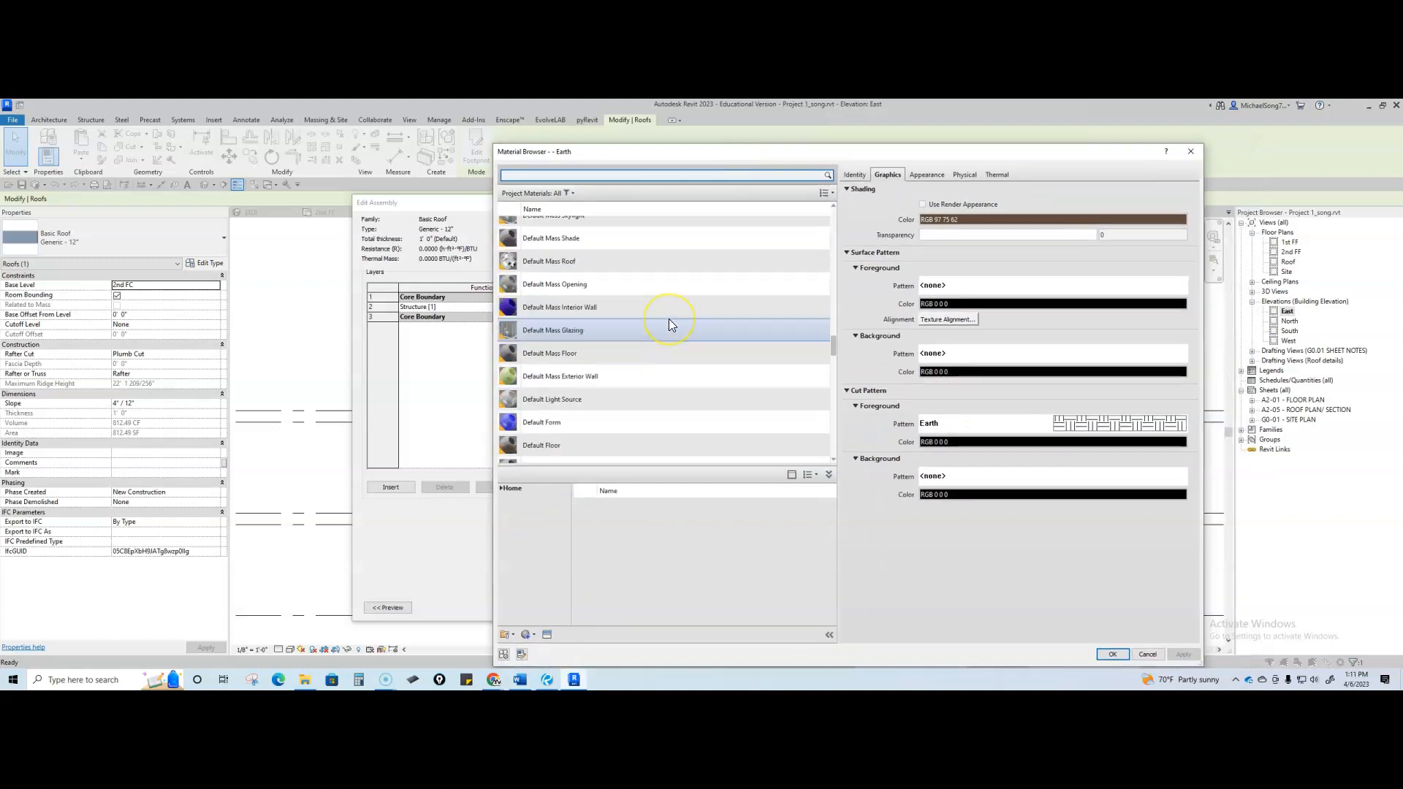
{"action": "scroll", "coordinate": [668, 321], "scroll_direction": "up", "scroll_amount": 5}
{"action": "left_click", "coordinate": [596, 175]}
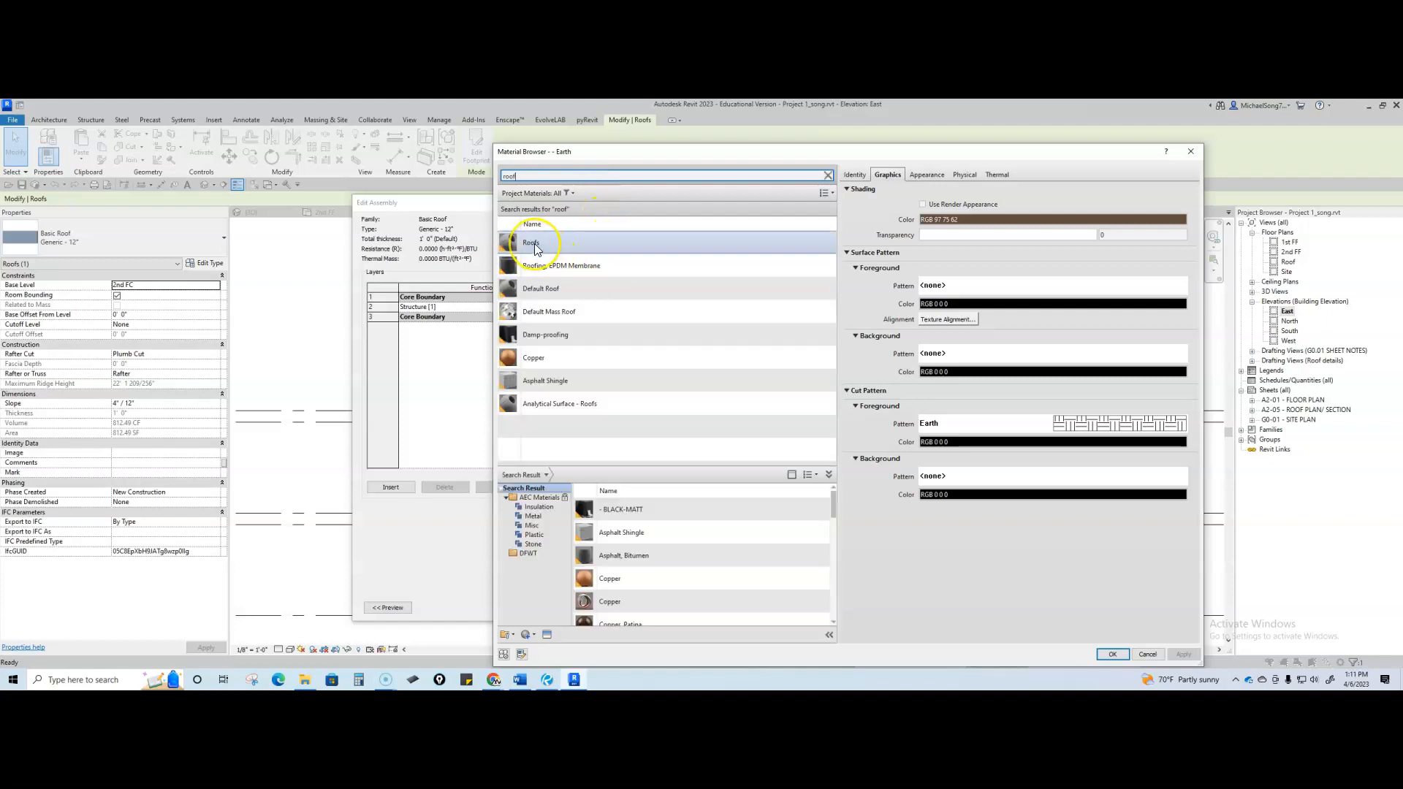
{"action": "left_click", "coordinate": [555, 291]}
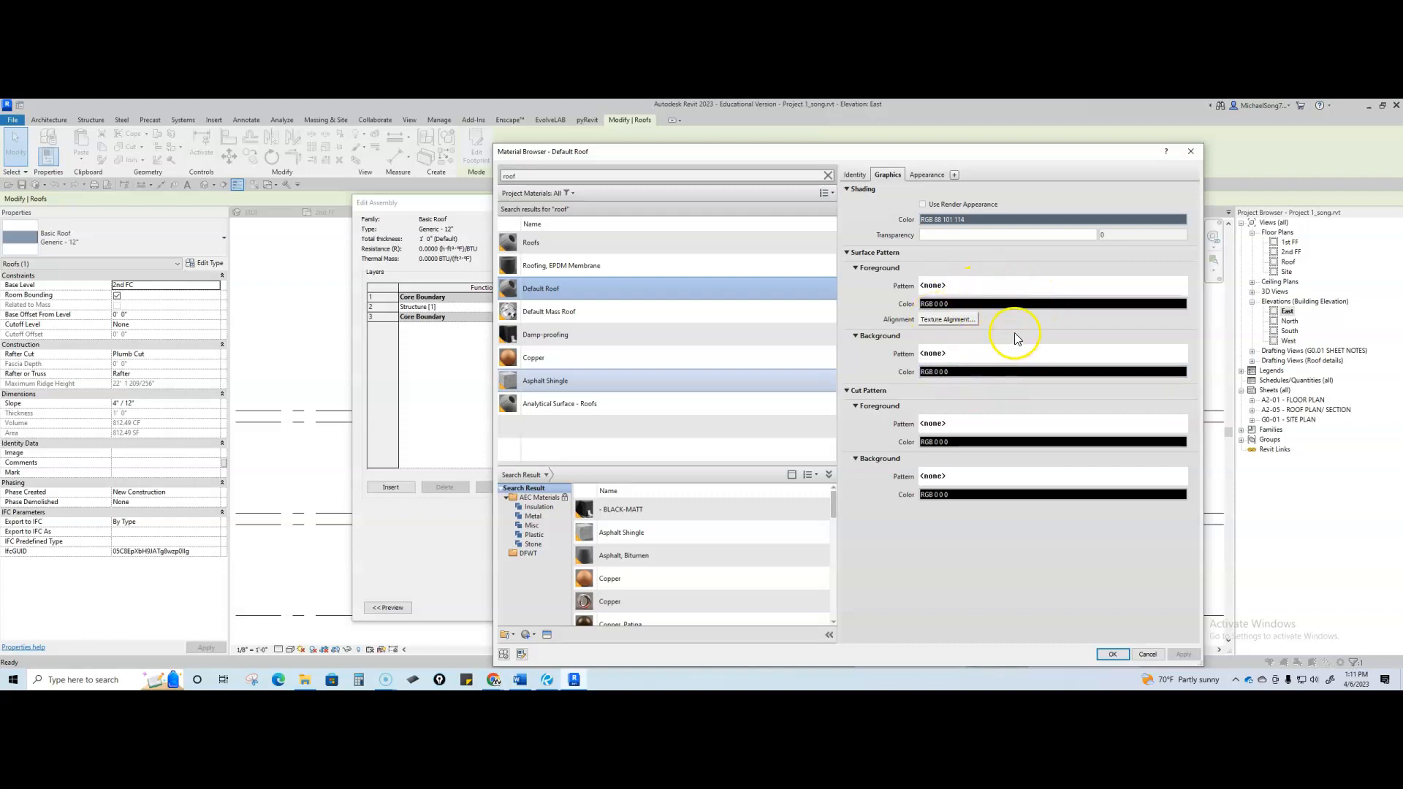
Give the Default Roof material a solid-fill surface background pattern in pink RGB 255 0 128 and accept the roof type changes
{"action": "left_click", "coordinate": [944, 354]}
{"action": "left_click", "coordinate": [779, 293]}
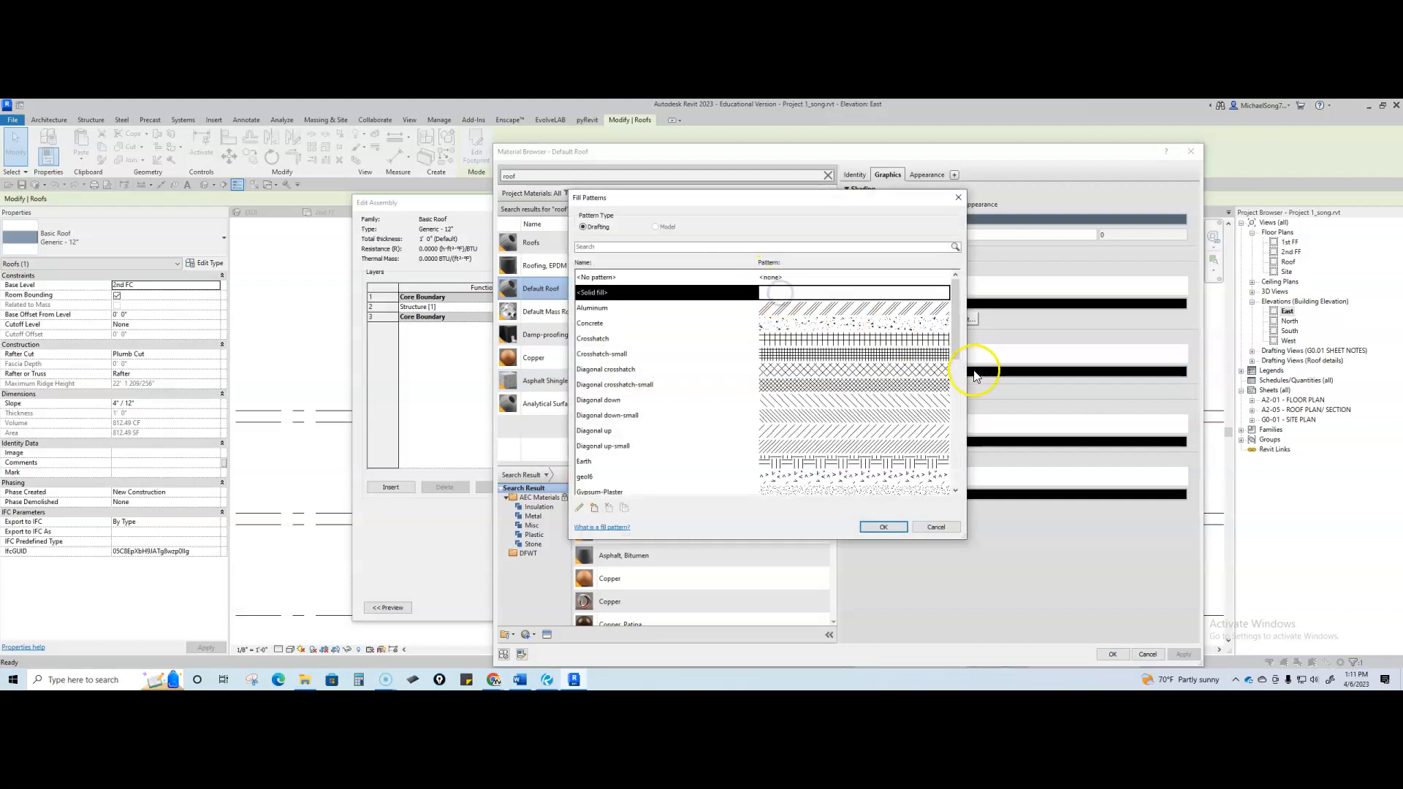
{"action": "left_click", "coordinate": [884, 527]}
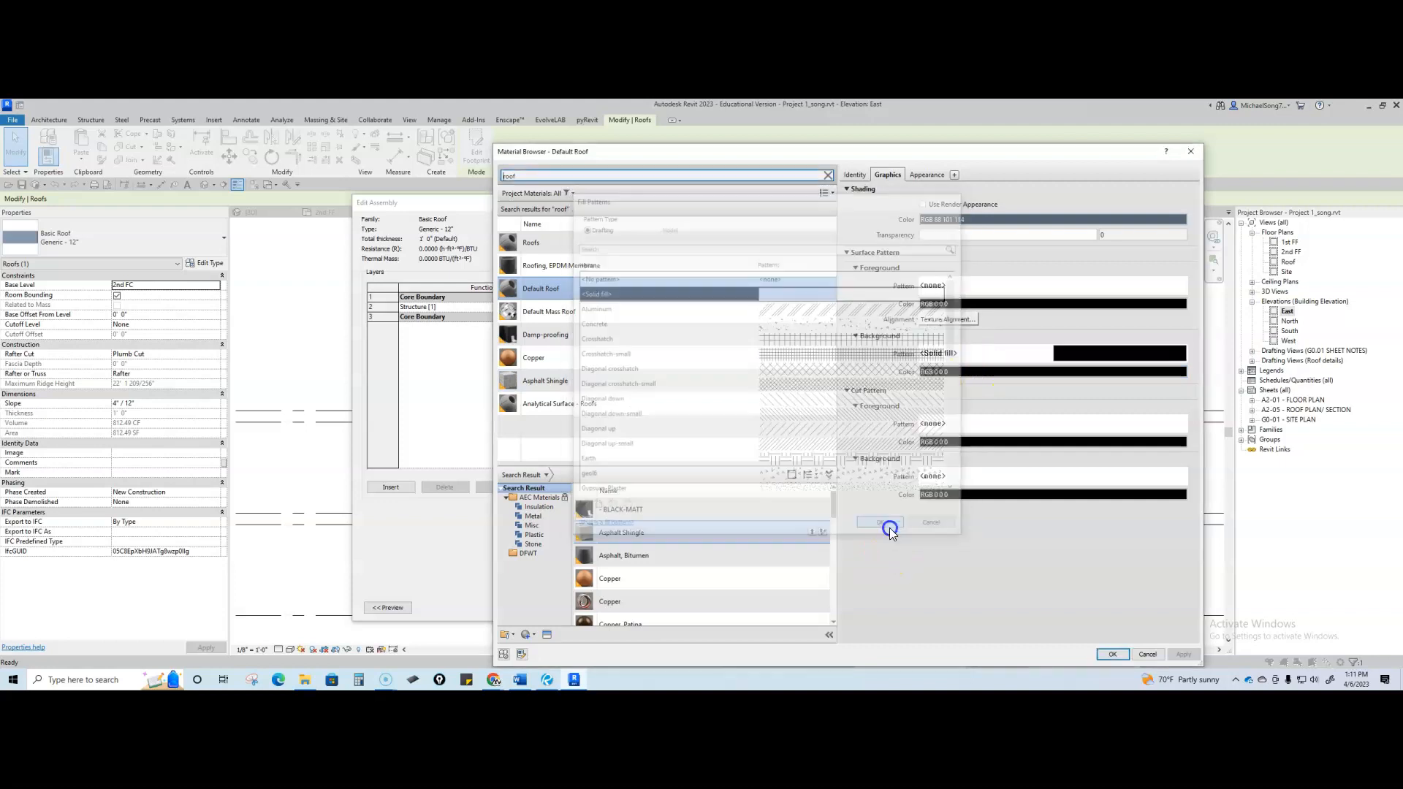
{"action": "left_click", "coordinate": [959, 372]}
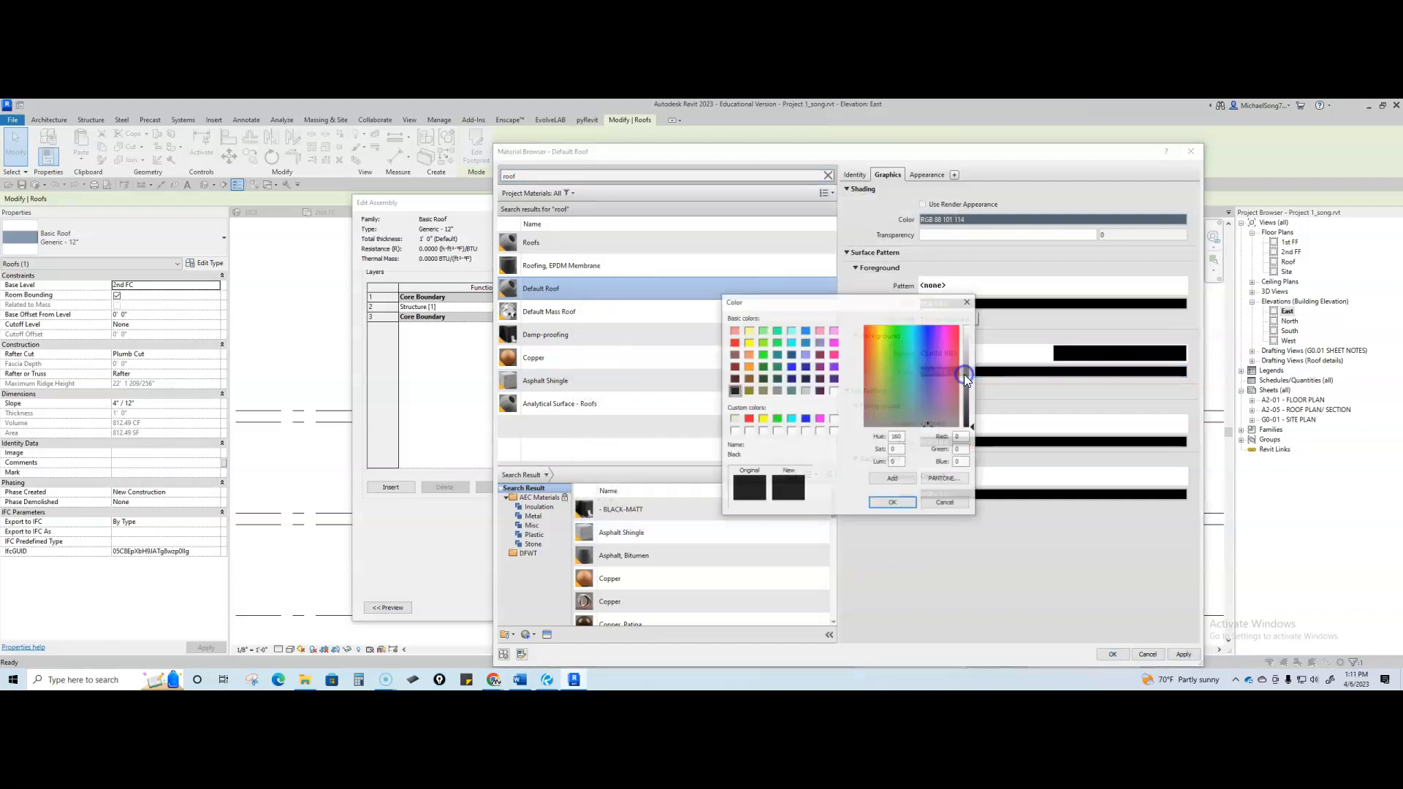
{"action": "left_click", "coordinate": [834, 355]}
{"action": "left_click", "coordinate": [892, 503]}
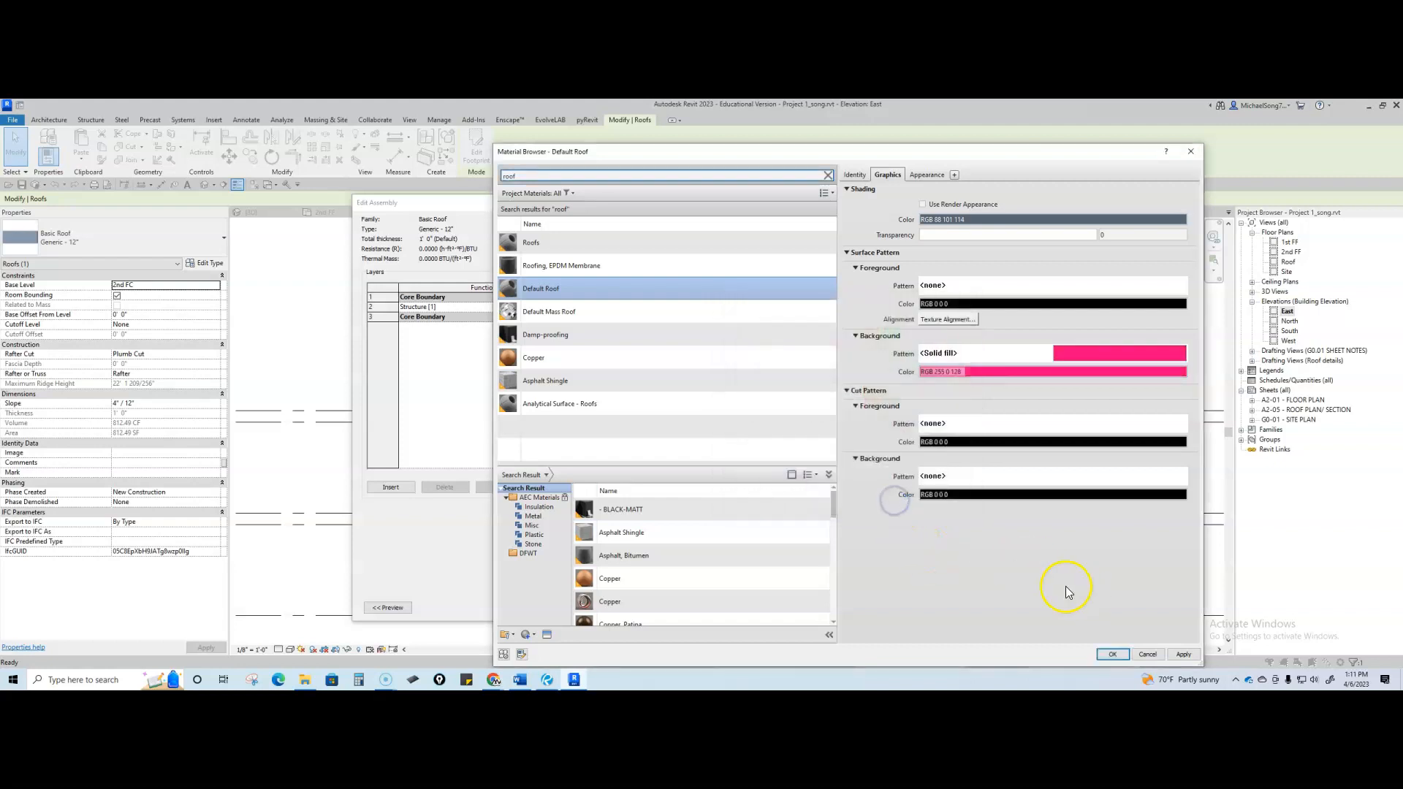
{"action": "left_click", "coordinate": [1111, 655]}
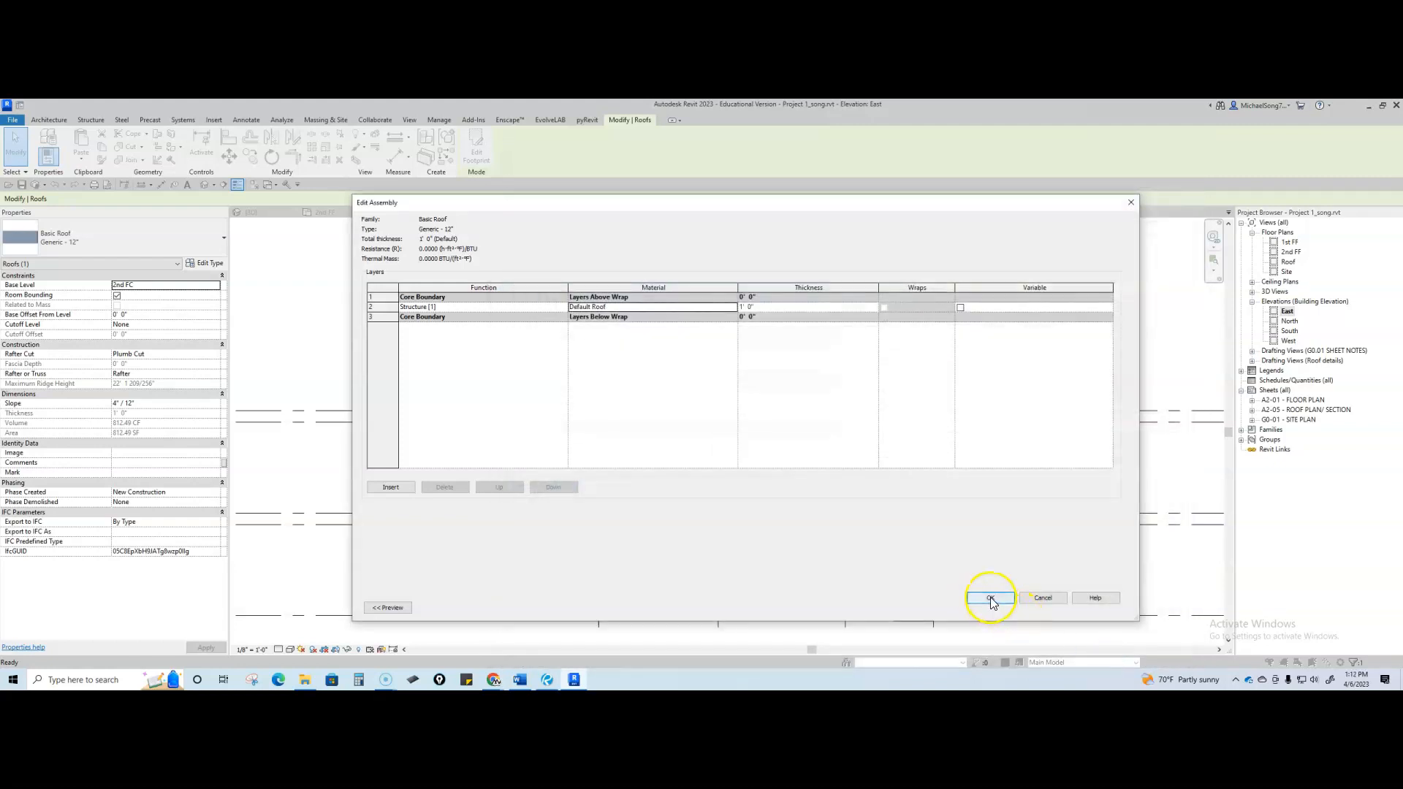
{"action": "left_click", "coordinate": [991, 599]}
{"action": "left_click", "coordinate": [1003, 610]}
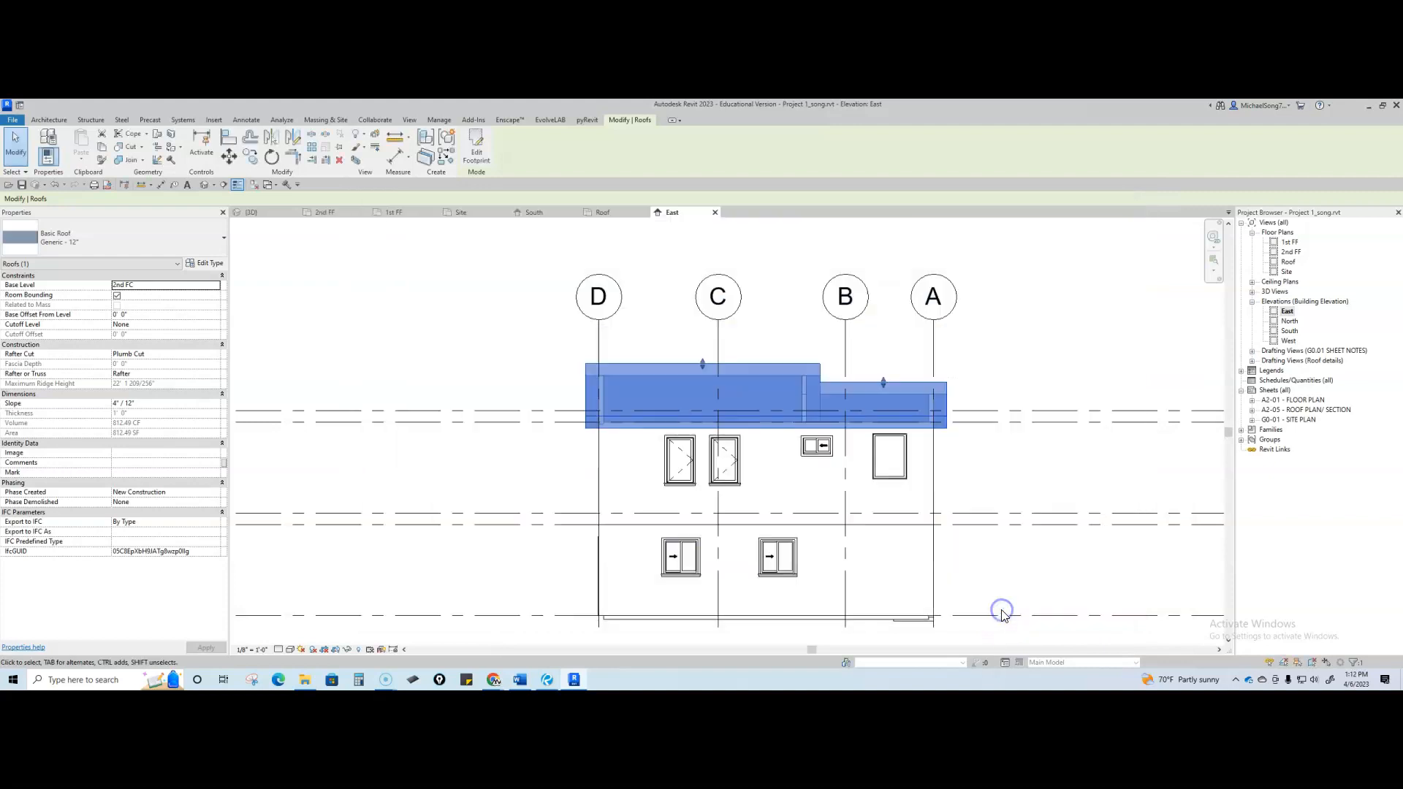
{"action": "left_click", "coordinate": [988, 515]}
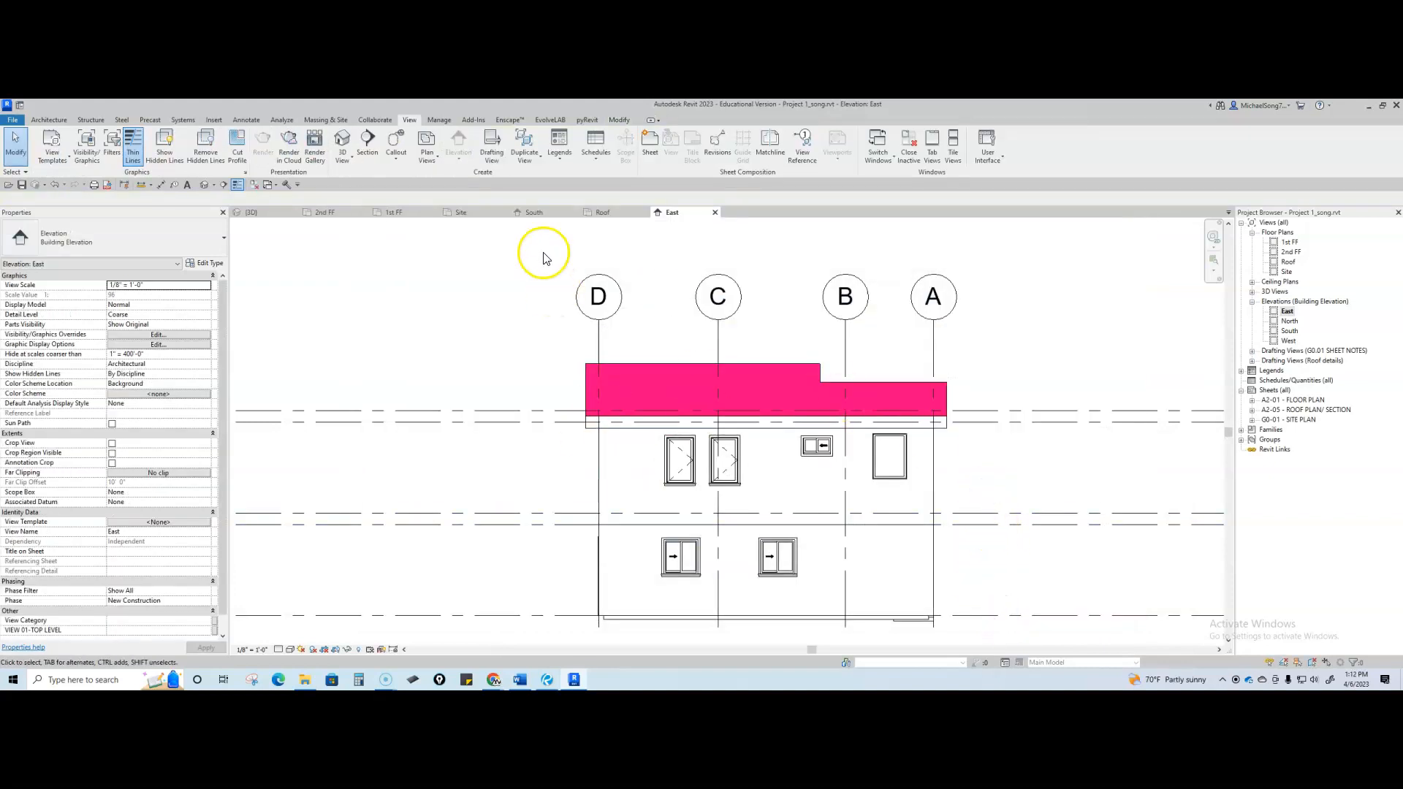
{"action": "left_click", "coordinate": [614, 211]}
{"action": "left_click", "coordinate": [670, 212]}
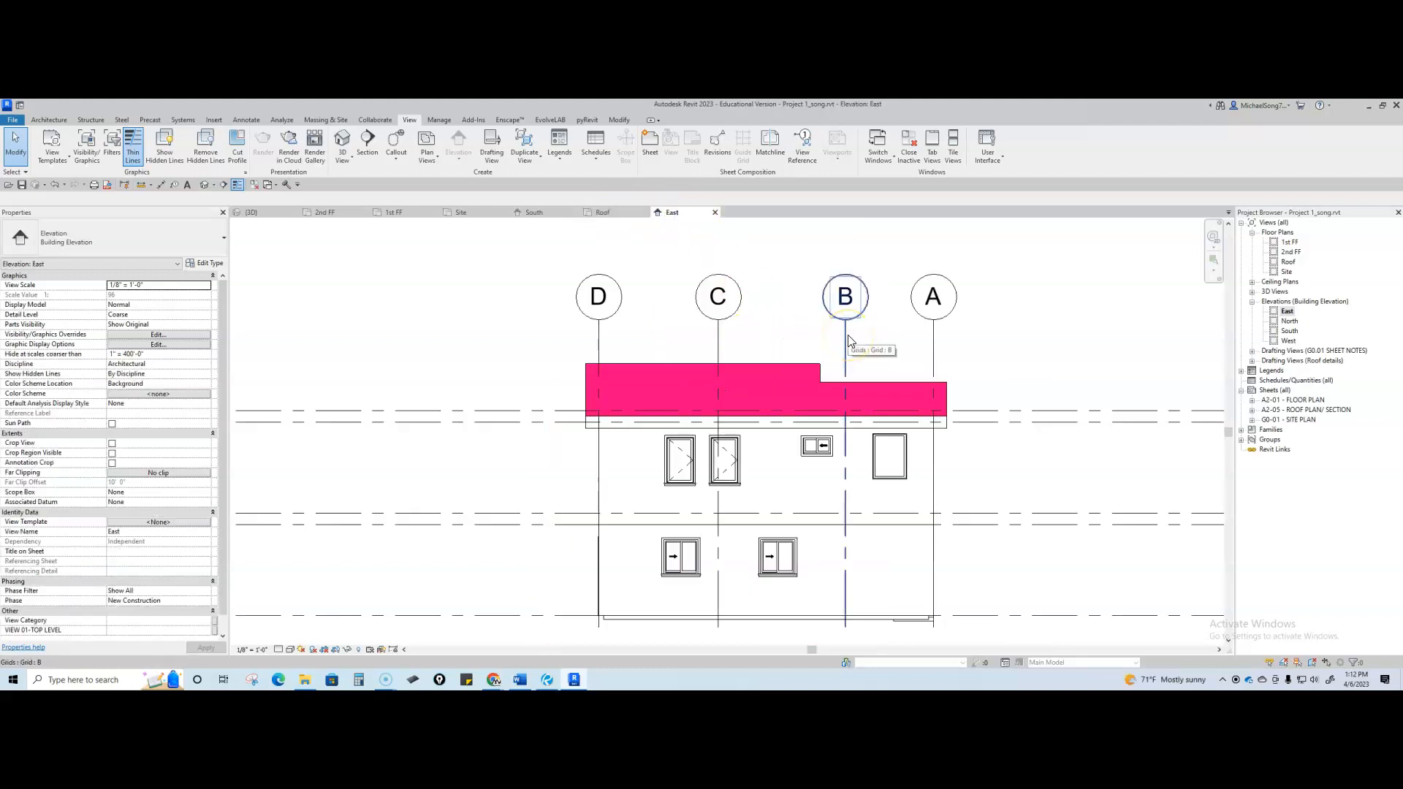
Reopen the roof type's Default Roof material and set its surface background pattern to <No pattern>
{"action": "left_click", "coordinate": [816, 368]}
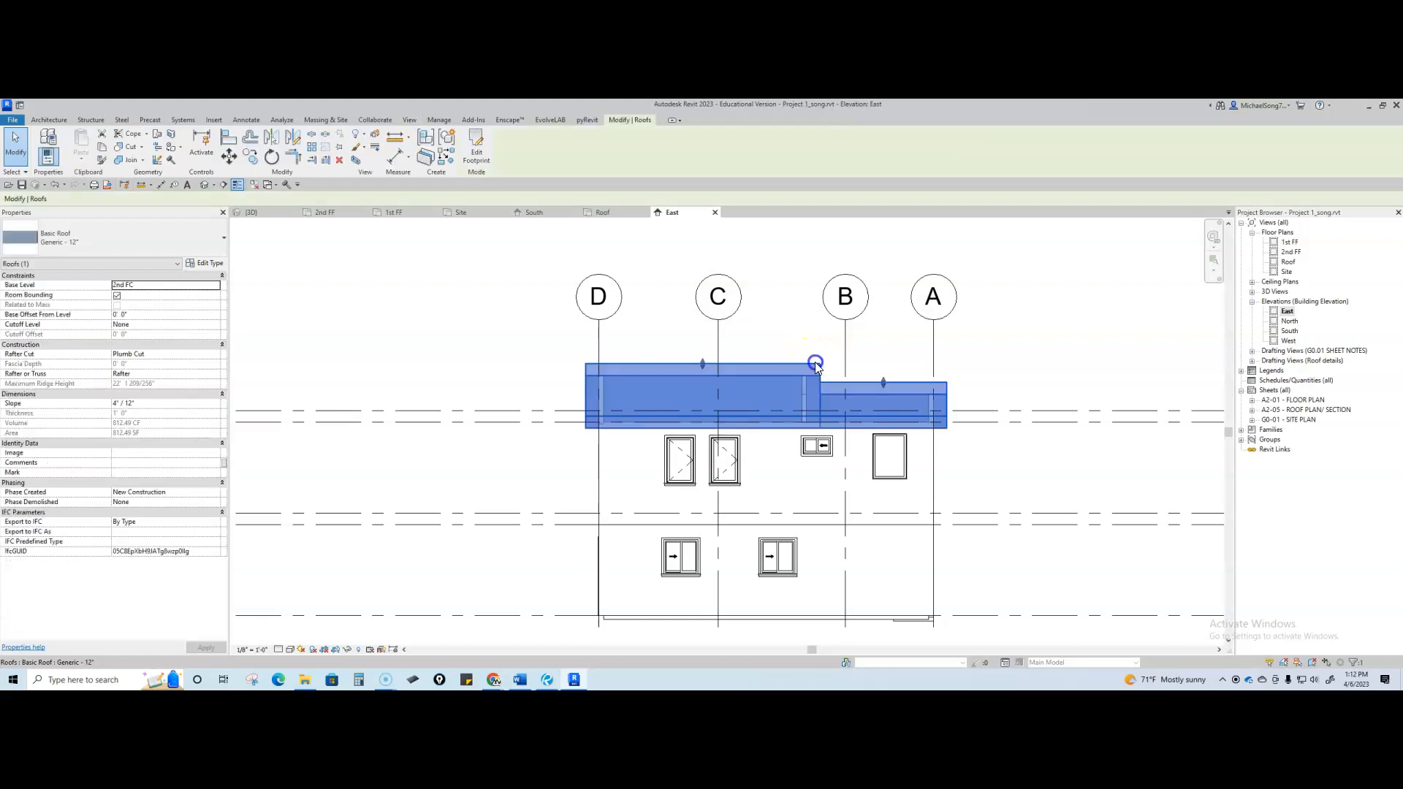
{"action": "left_click", "coordinate": [202, 264]}
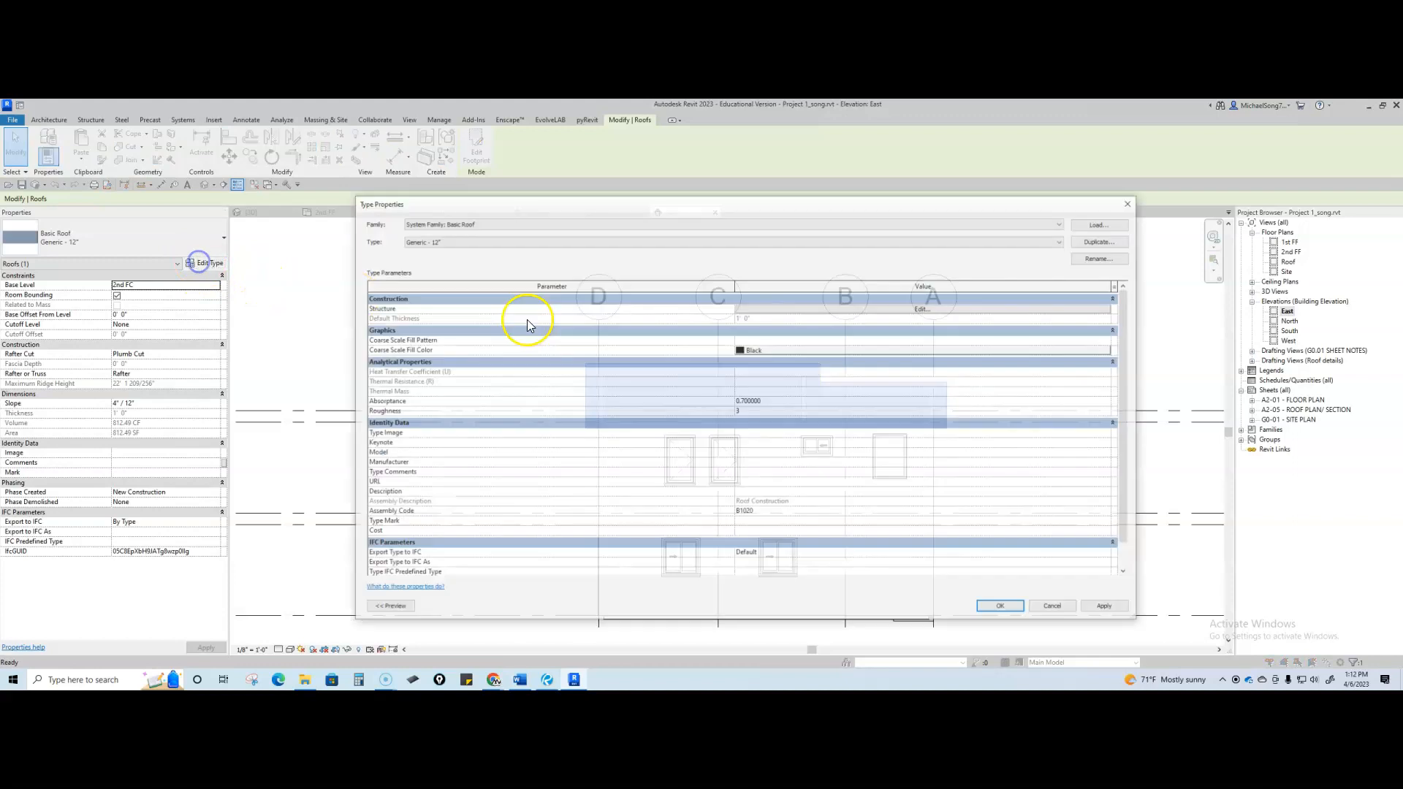
{"action": "left_click", "coordinate": [809, 308]}
{"action": "left_click", "coordinate": [701, 307]}
{"action": "left_click", "coordinate": [735, 306]}
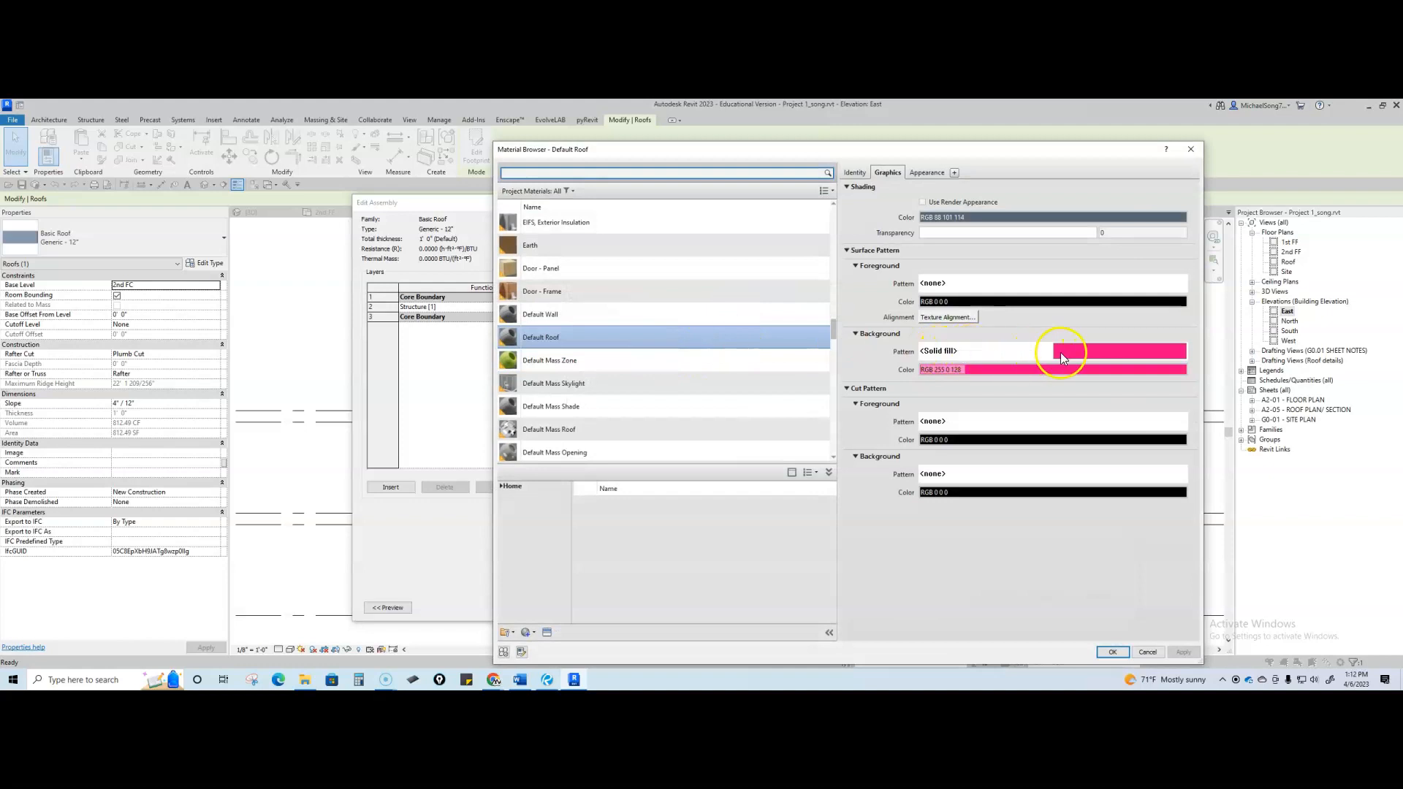
{"action": "left_click", "coordinate": [1059, 352]}
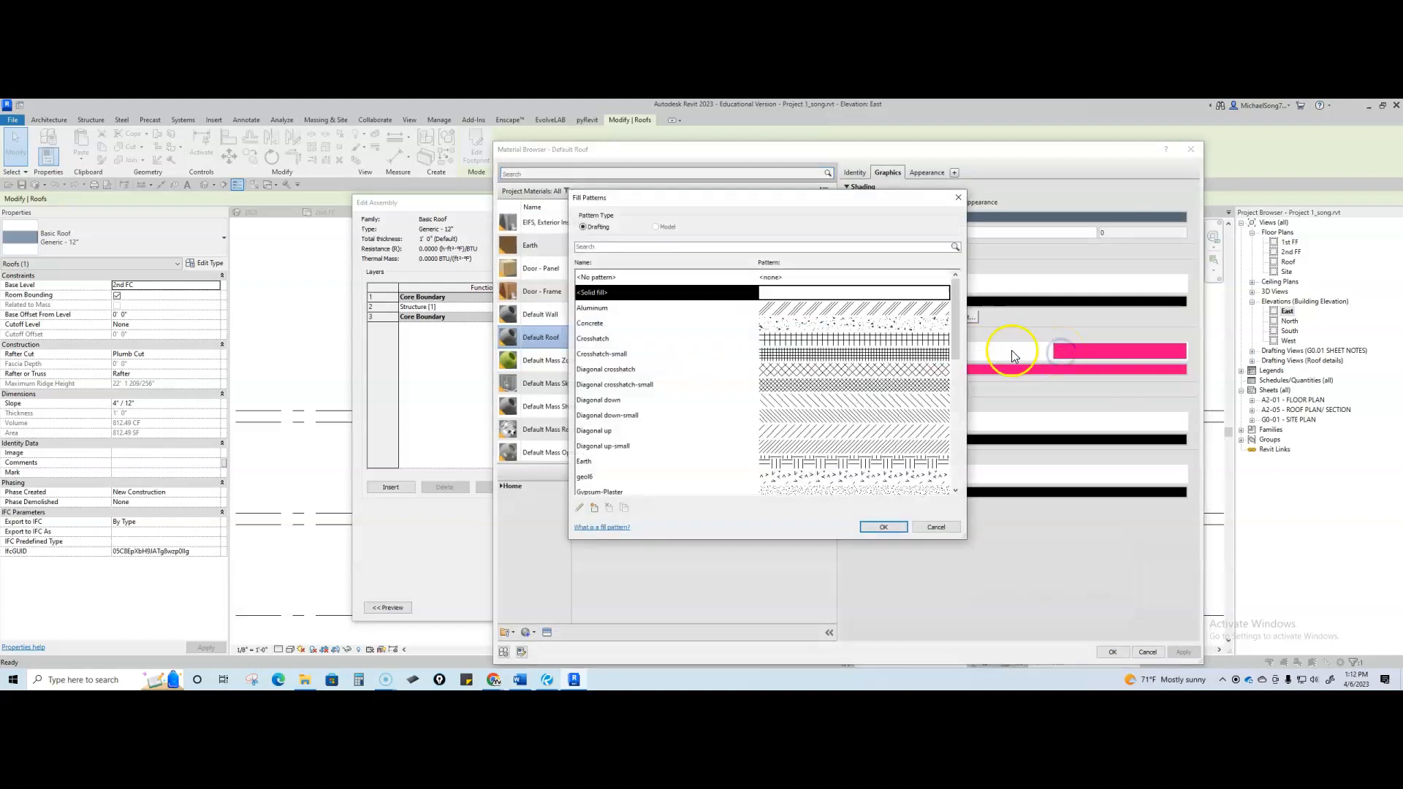
{"action": "left_click", "coordinate": [776, 281]}
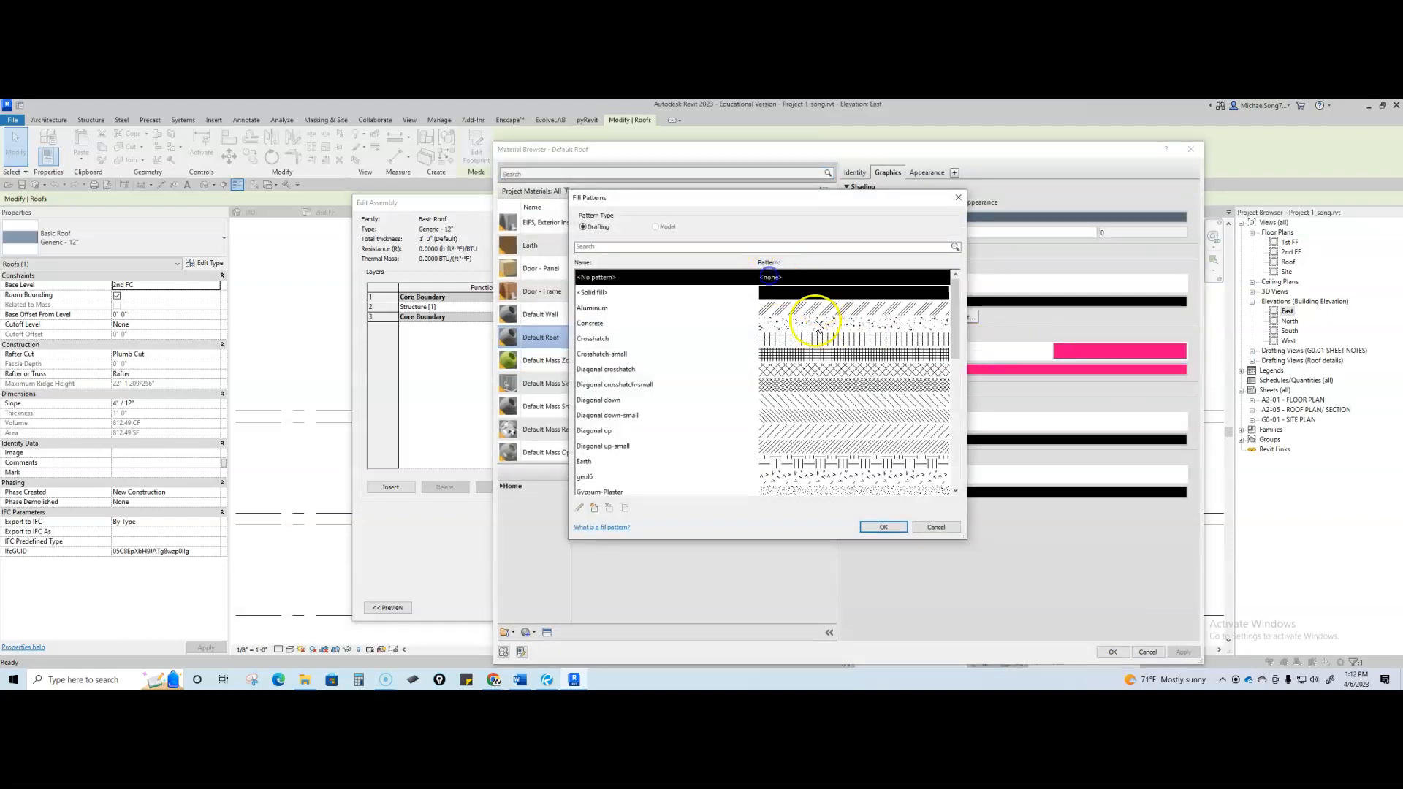
{"action": "left_click", "coordinate": [883, 528]}
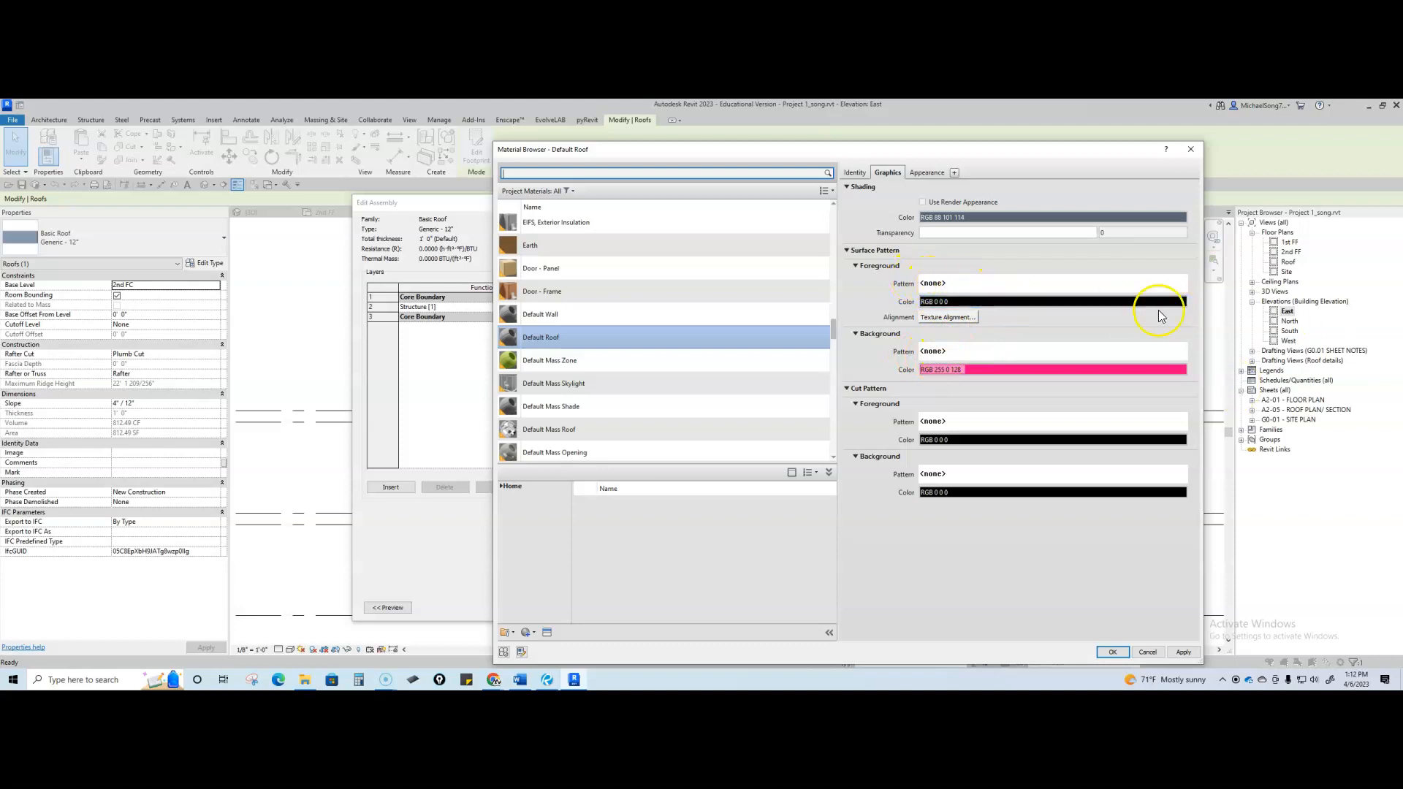
Set the Default Roof material's surface foreground to the model pattern Shake 6"
{"action": "left_click", "coordinate": [962, 285]}
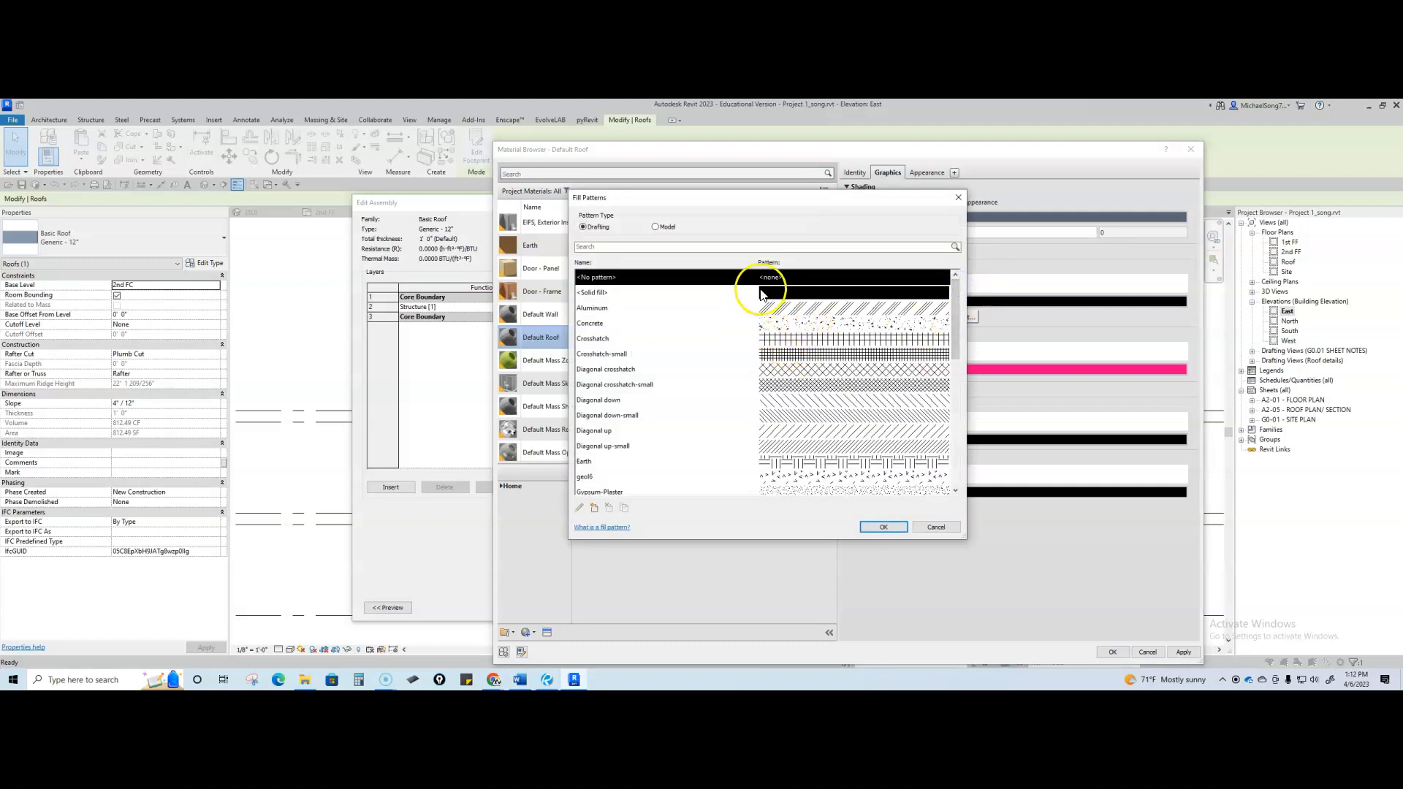
{"action": "left_click", "coordinate": [656, 227]}
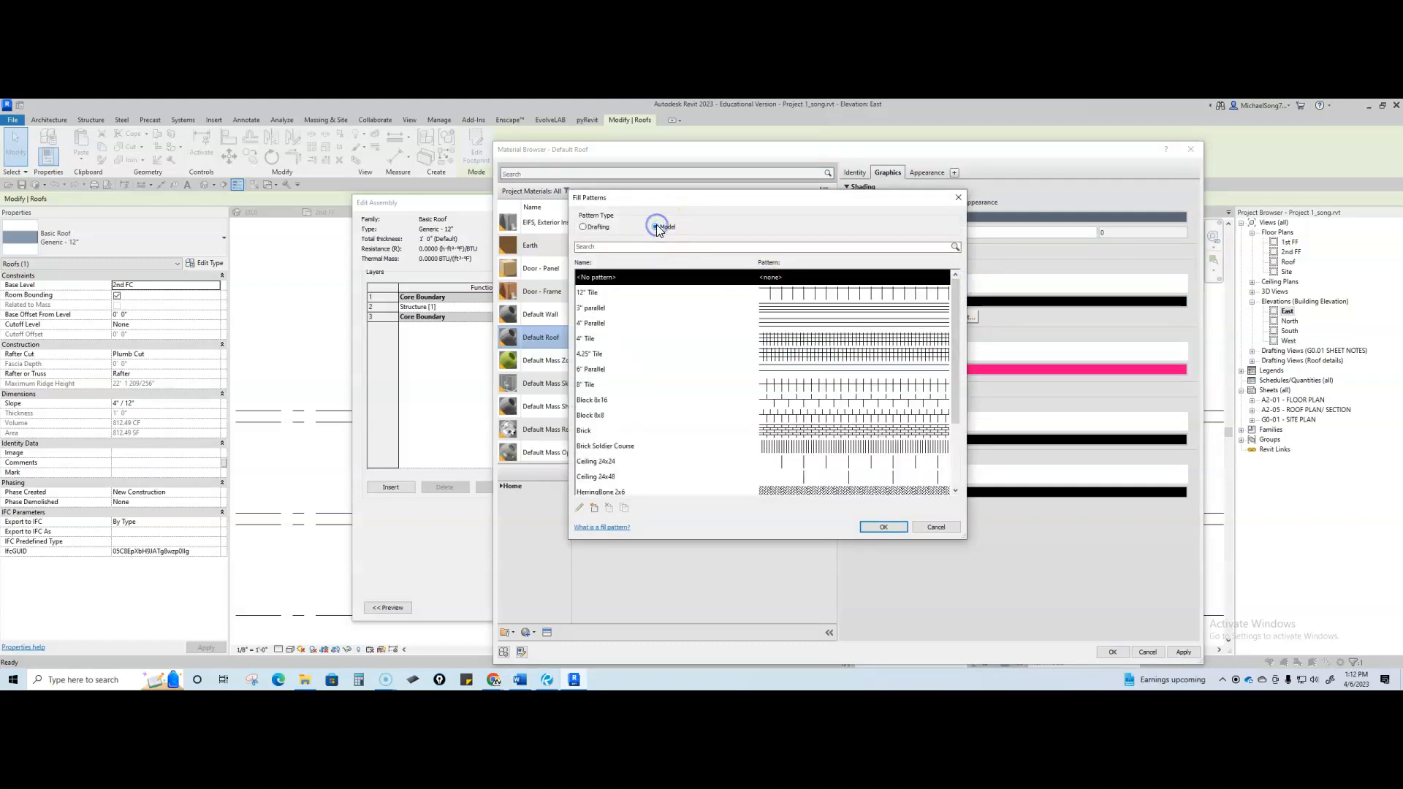
{"action": "scroll", "coordinate": [845, 340], "scroll_direction": "down", "scroll_amount": 1}
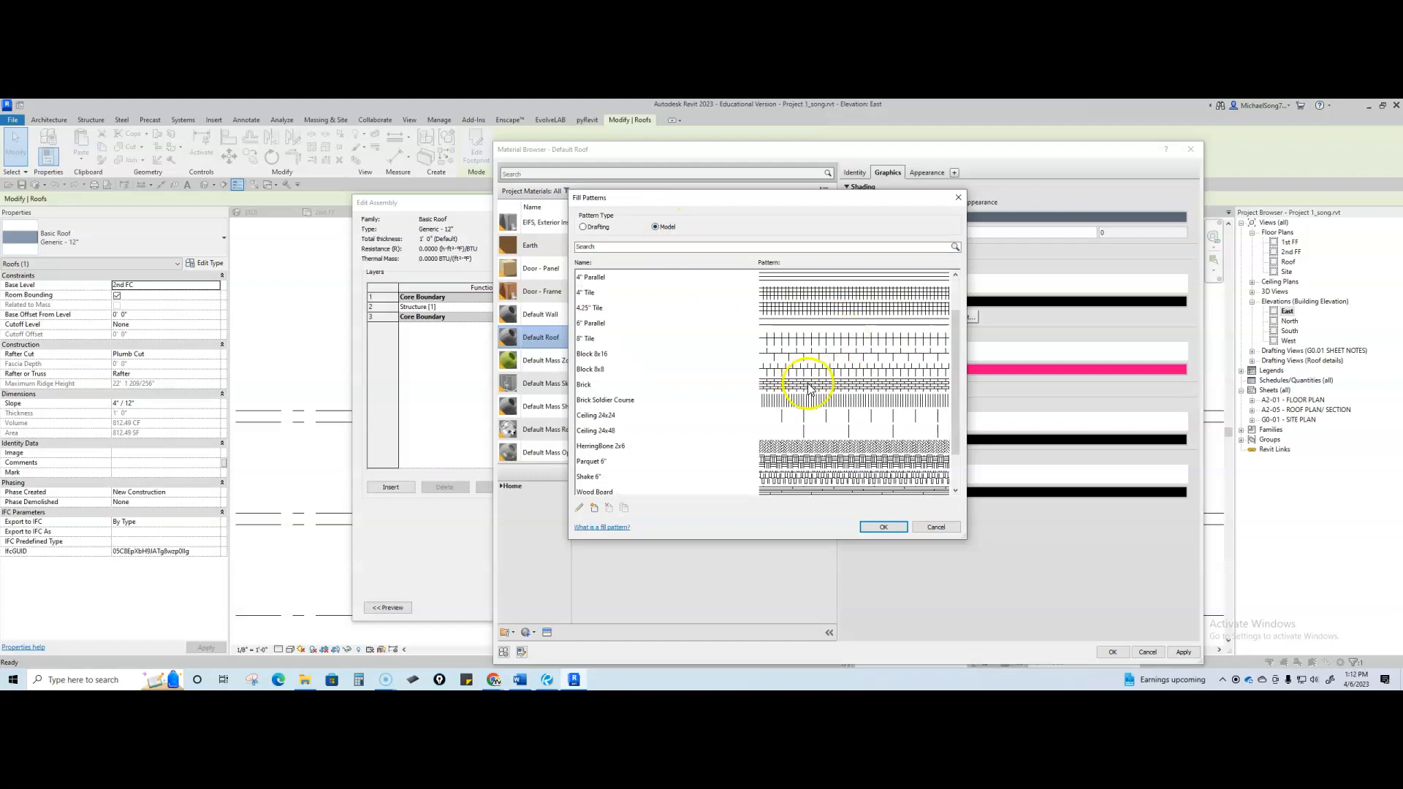
{"action": "left_click", "coordinate": [792, 477]}
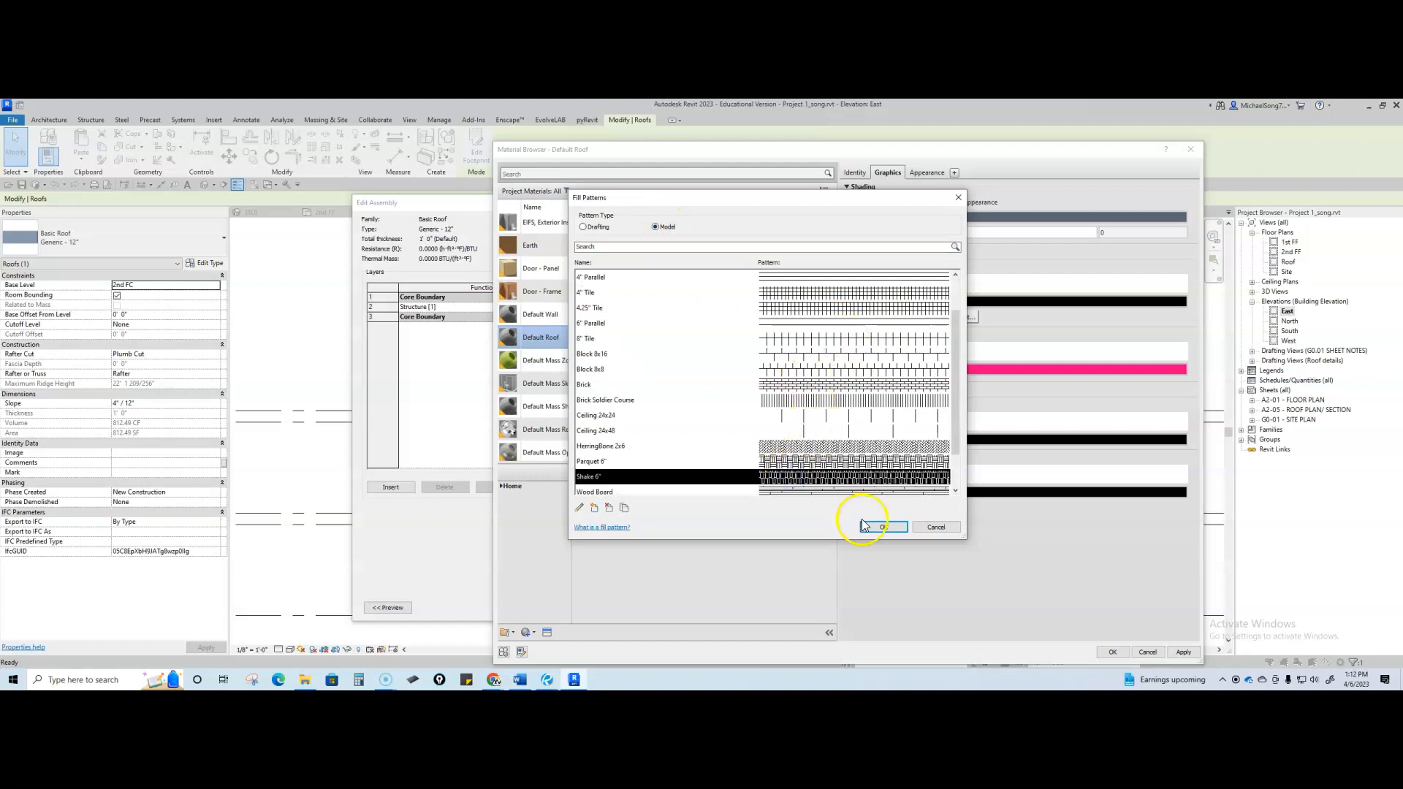
{"action": "left_click", "coordinate": [880, 527]}
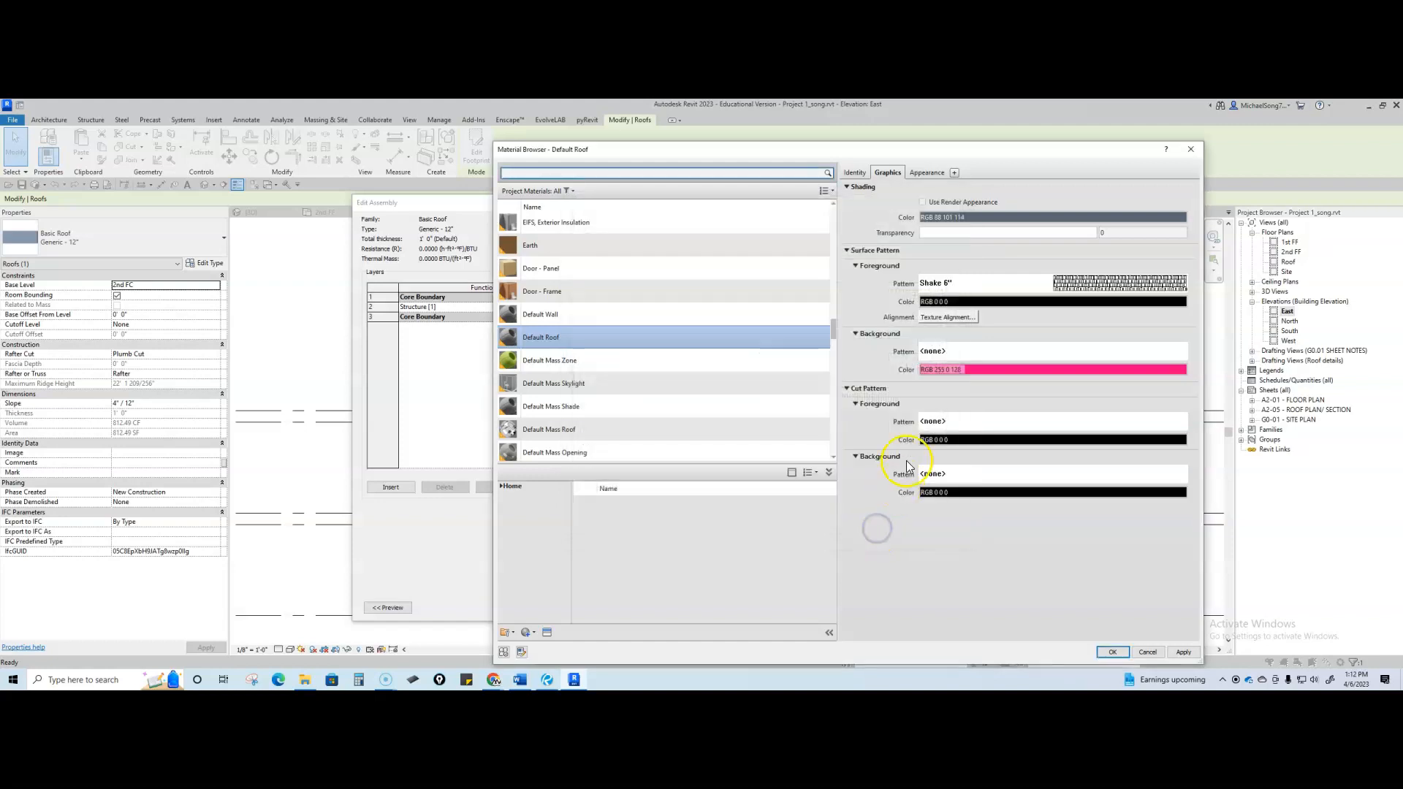
Set the Default Roof material's surface foreground pattern color to grey and accept the roof type changes
{"action": "left_click", "coordinate": [985, 302]}
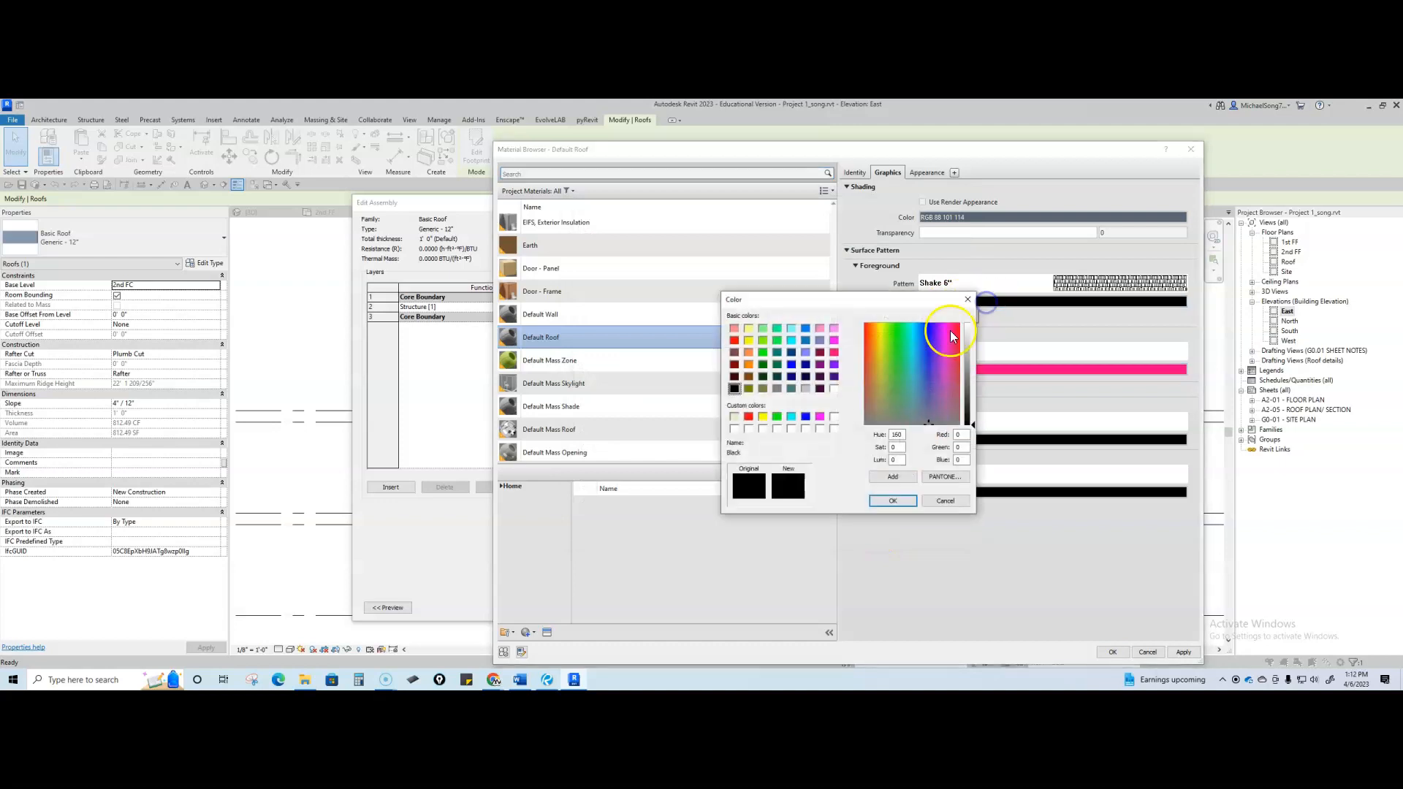
{"action": "left_click", "coordinate": [777, 388]}
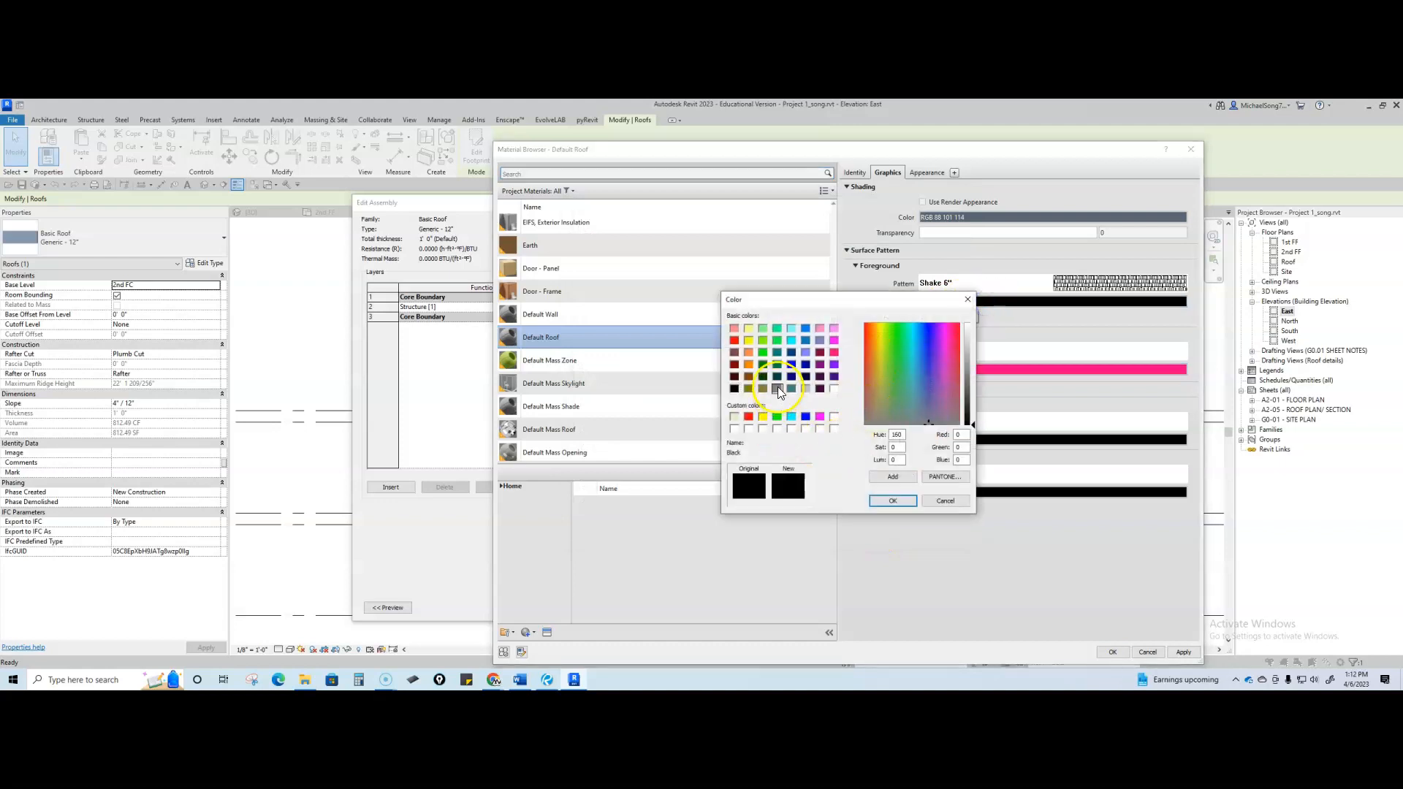
{"action": "left_click", "coordinate": [893, 501]}
{"action": "left_click", "coordinate": [1110, 651]}
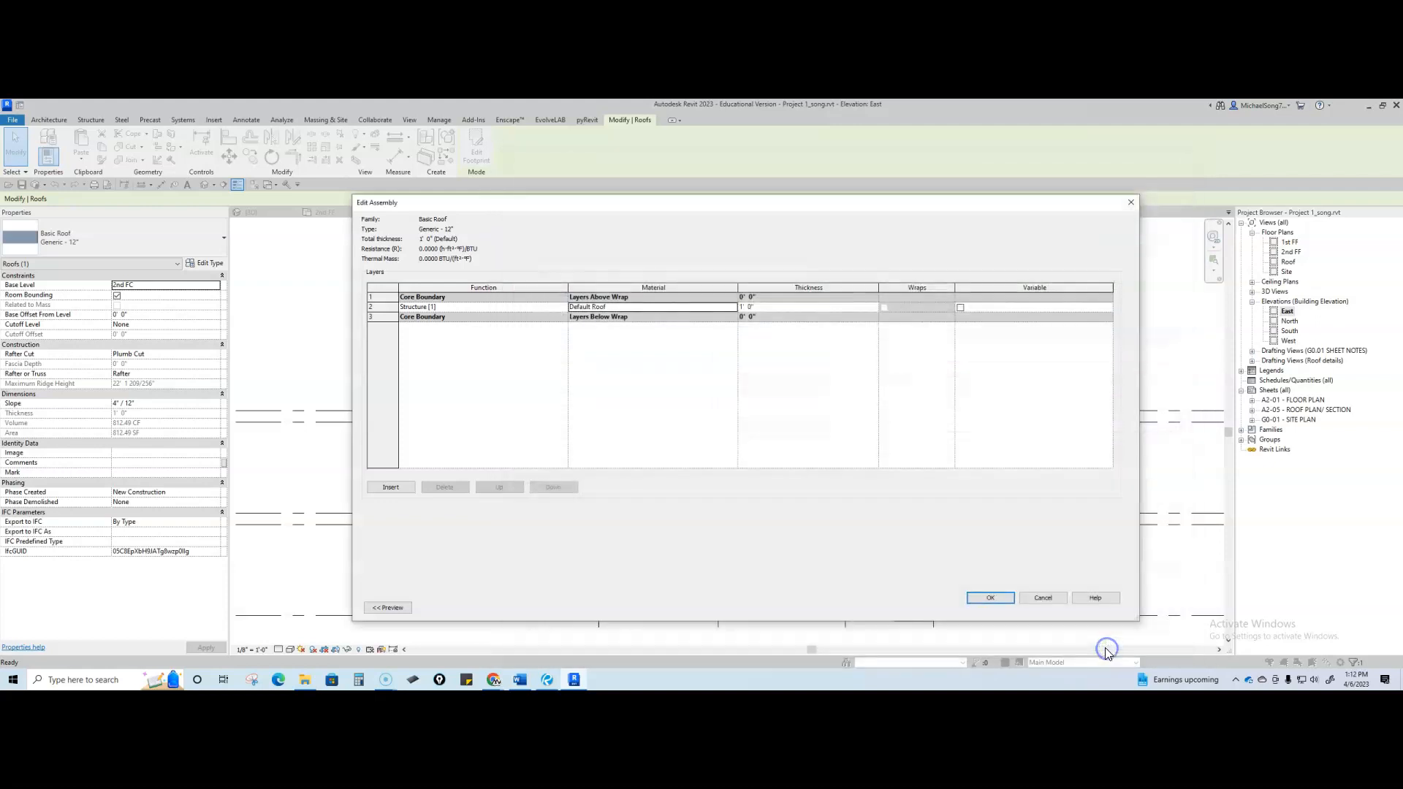
{"action": "left_click", "coordinate": [988, 598]}
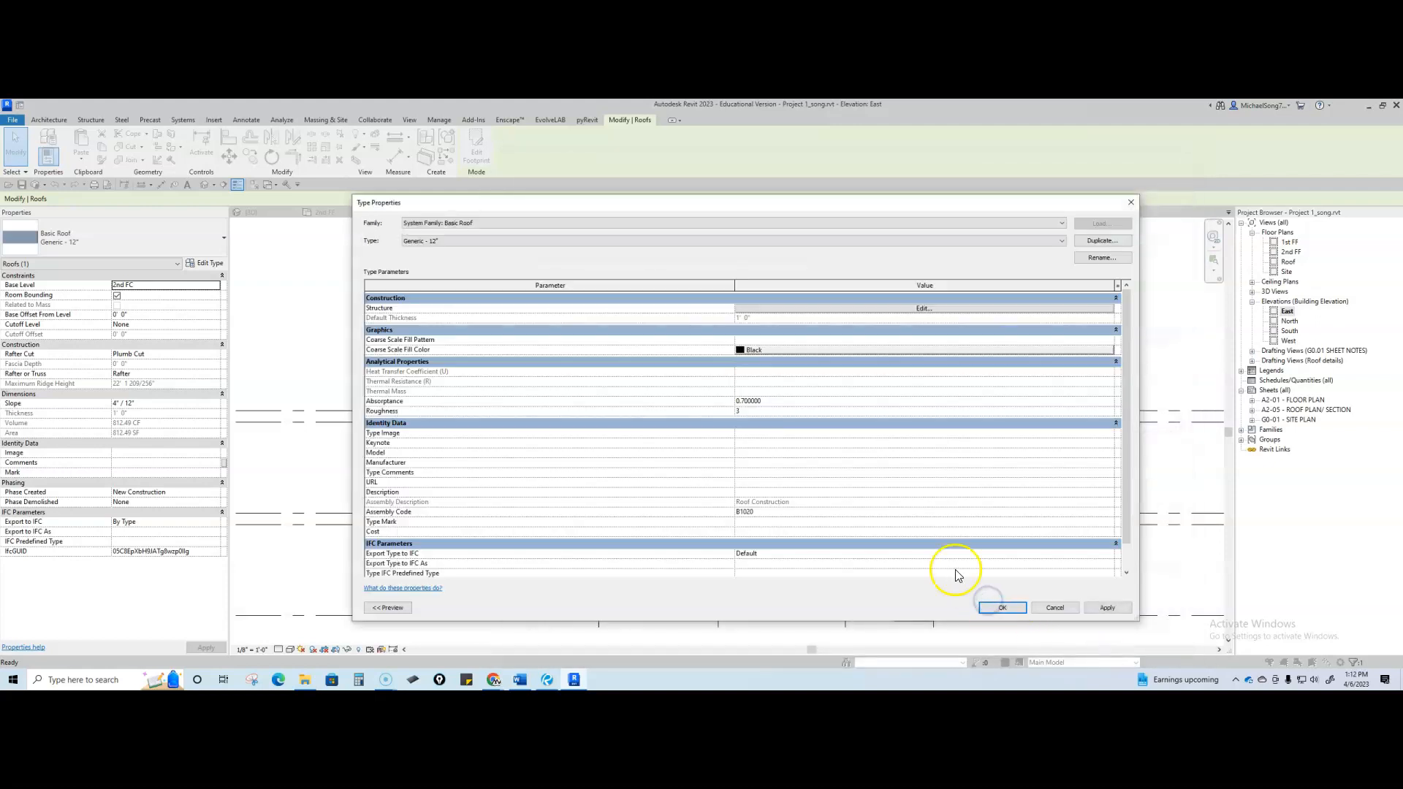
{"action": "left_click", "coordinate": [1003, 608]}
{"action": "left_click", "coordinate": [460, 327]}
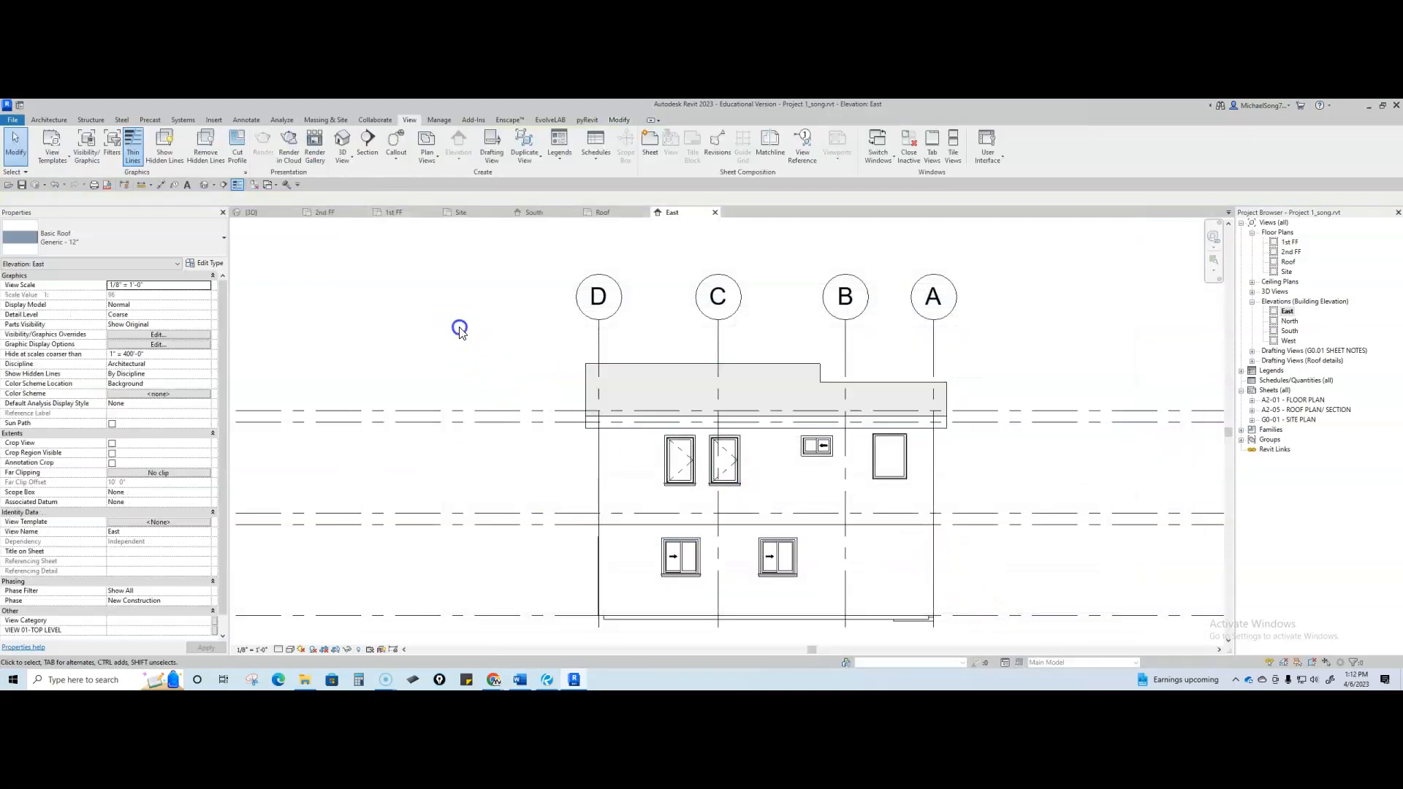
Examine how the roof's shake surface pattern displays in the East elevation, the 3D view and the Roof plan
{"action": "scroll", "coordinate": [610, 395], "scroll_direction": "down", "scroll_amount": 3}
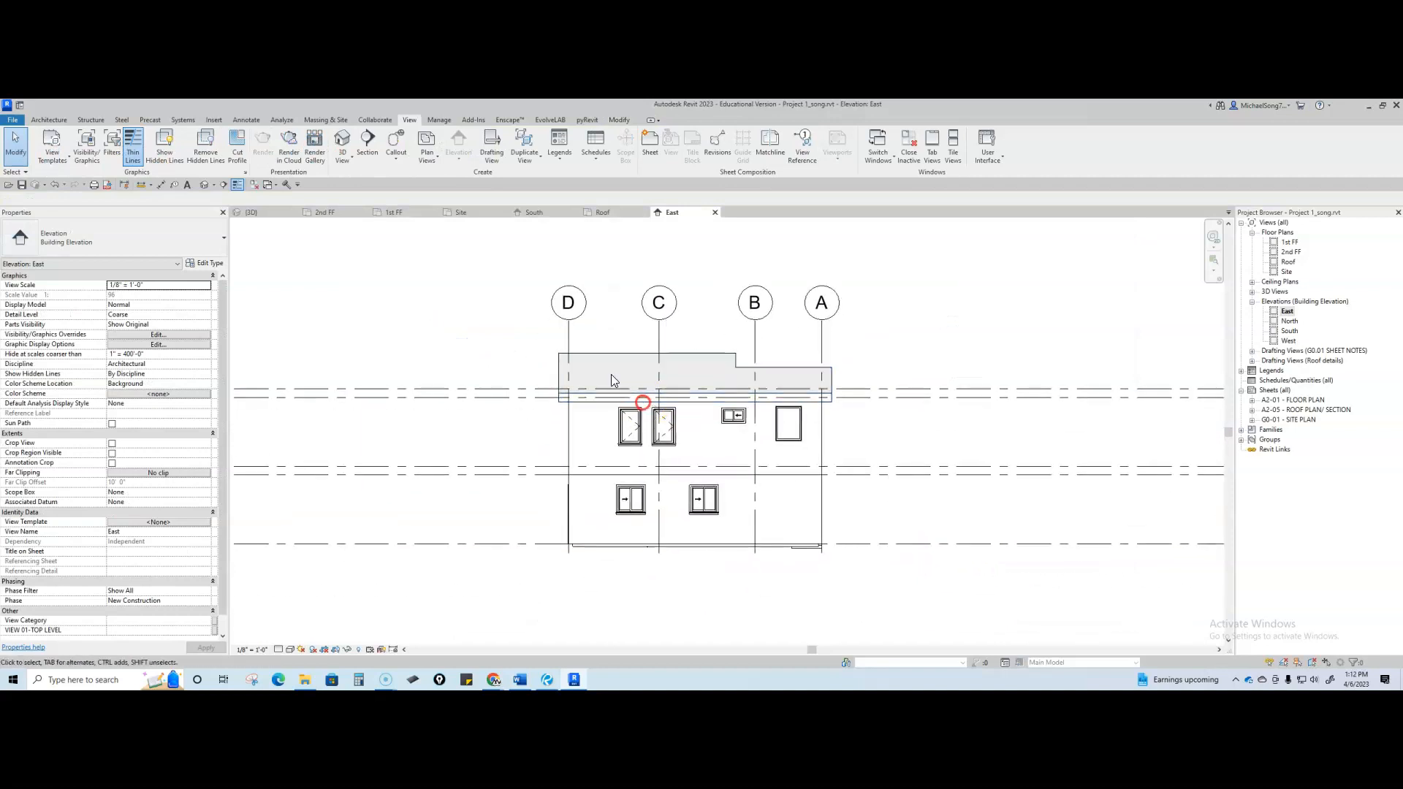
{"action": "left_click", "coordinate": [260, 212]}
{"action": "middle_click_drag", "start_coordinate": [824, 407], "coordinate": [736, 436], "text": "shift"}
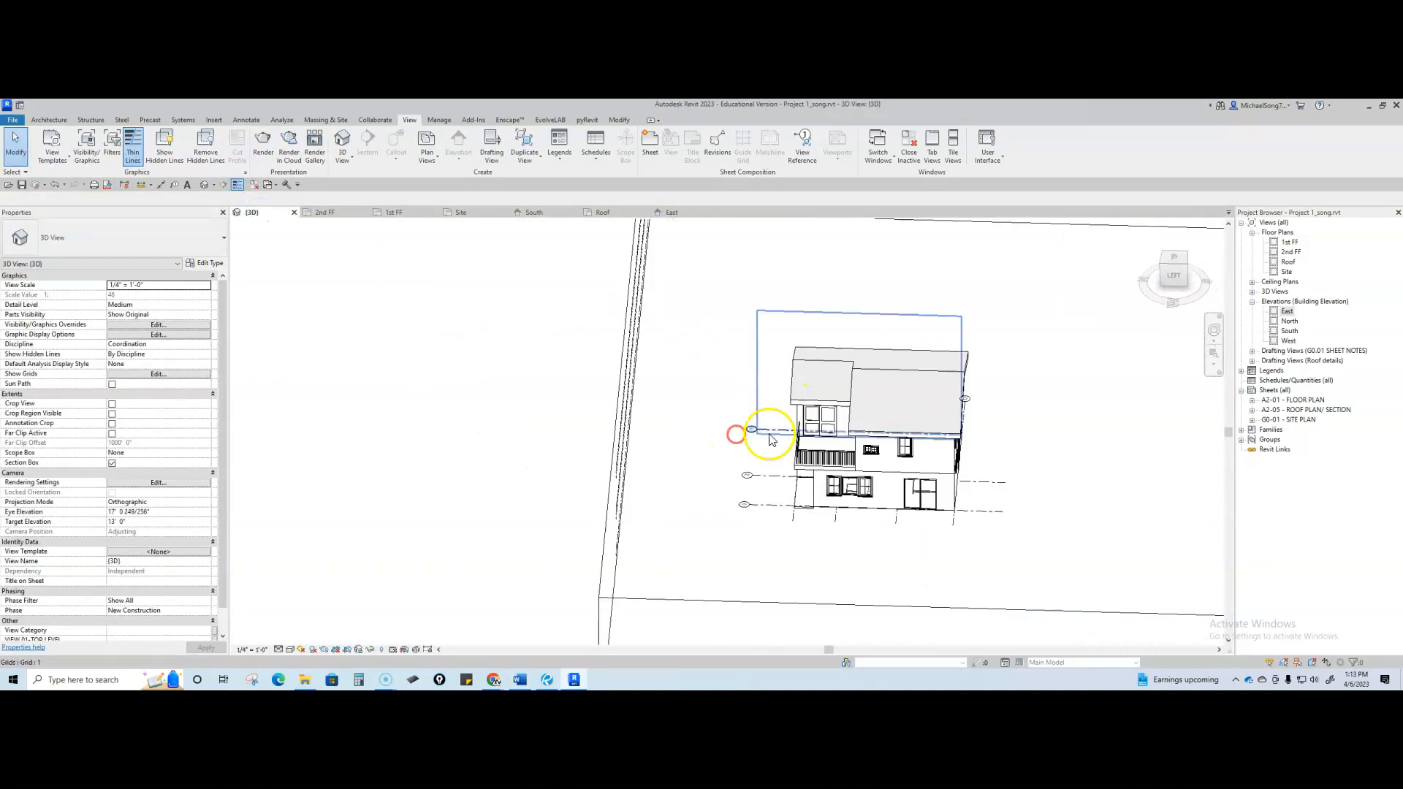
{"action": "scroll", "coordinate": [917, 406], "scroll_direction": "up", "scroll_amount": 2}
{"action": "scroll", "coordinate": [906, 413], "scroll_direction": "up", "scroll_amount": 3}
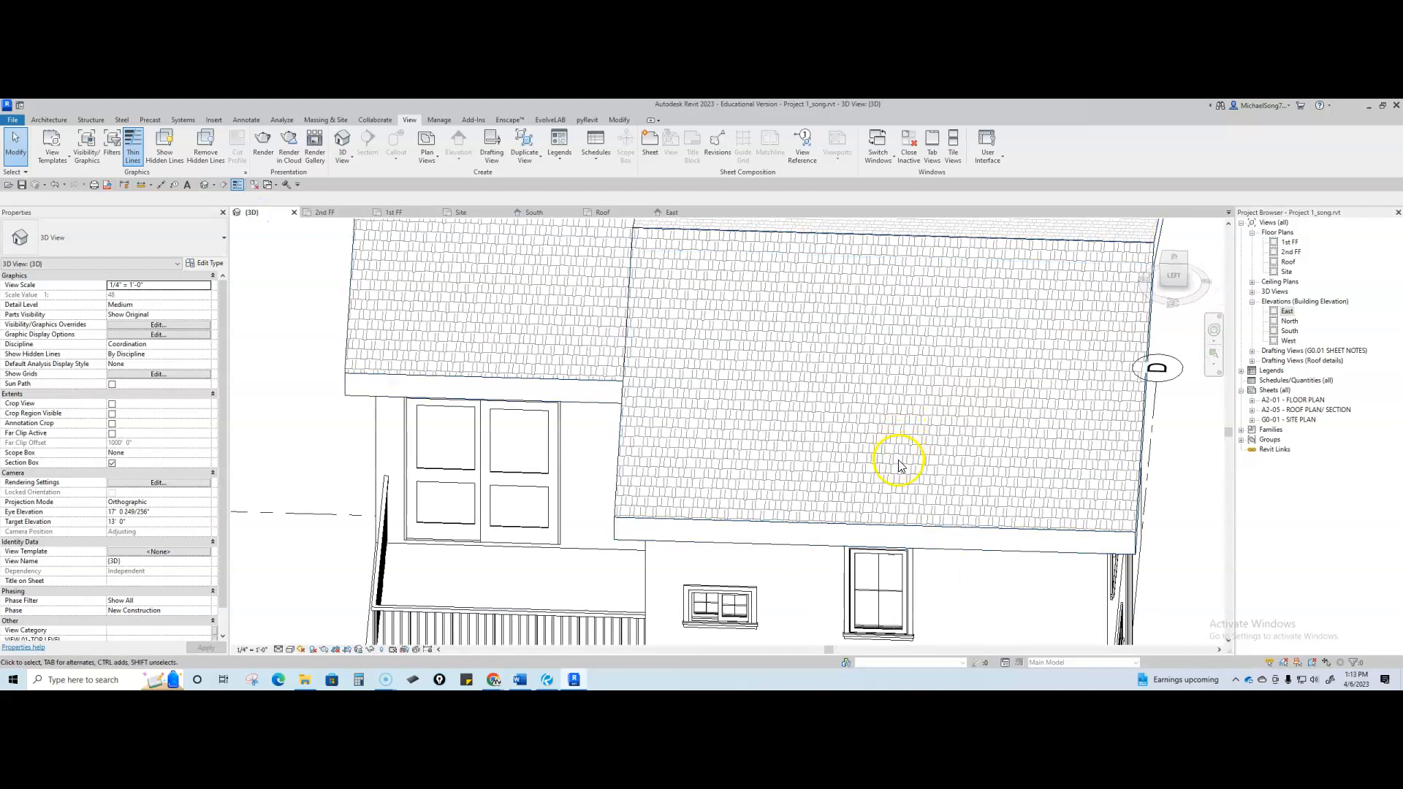
{"action": "scroll", "coordinate": [900, 466], "scroll_direction": "down", "scroll_amount": 1}
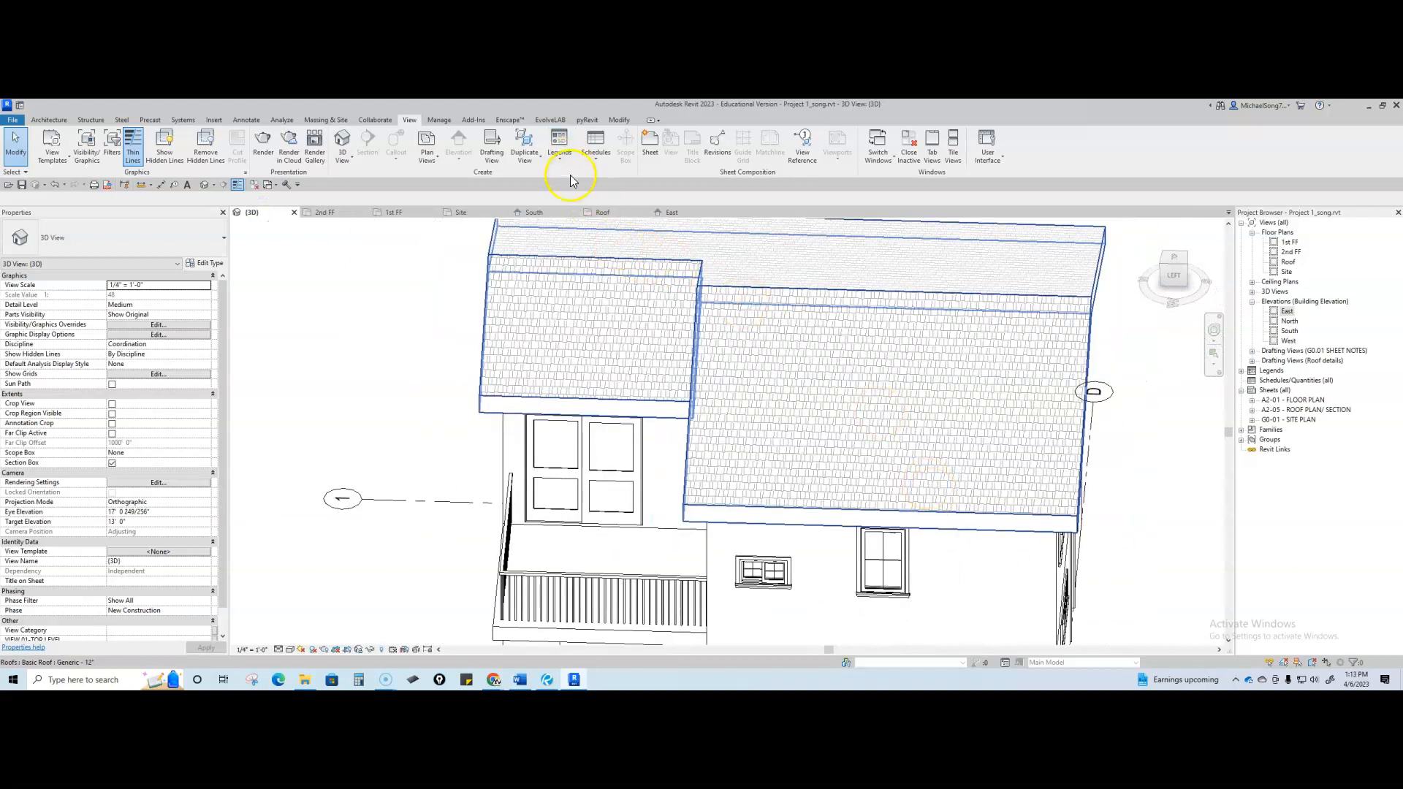
{"action": "left_click", "coordinate": [607, 212]}
{"action": "scroll", "coordinate": [776, 423], "scroll_direction": "down", "scroll_amount": 3}
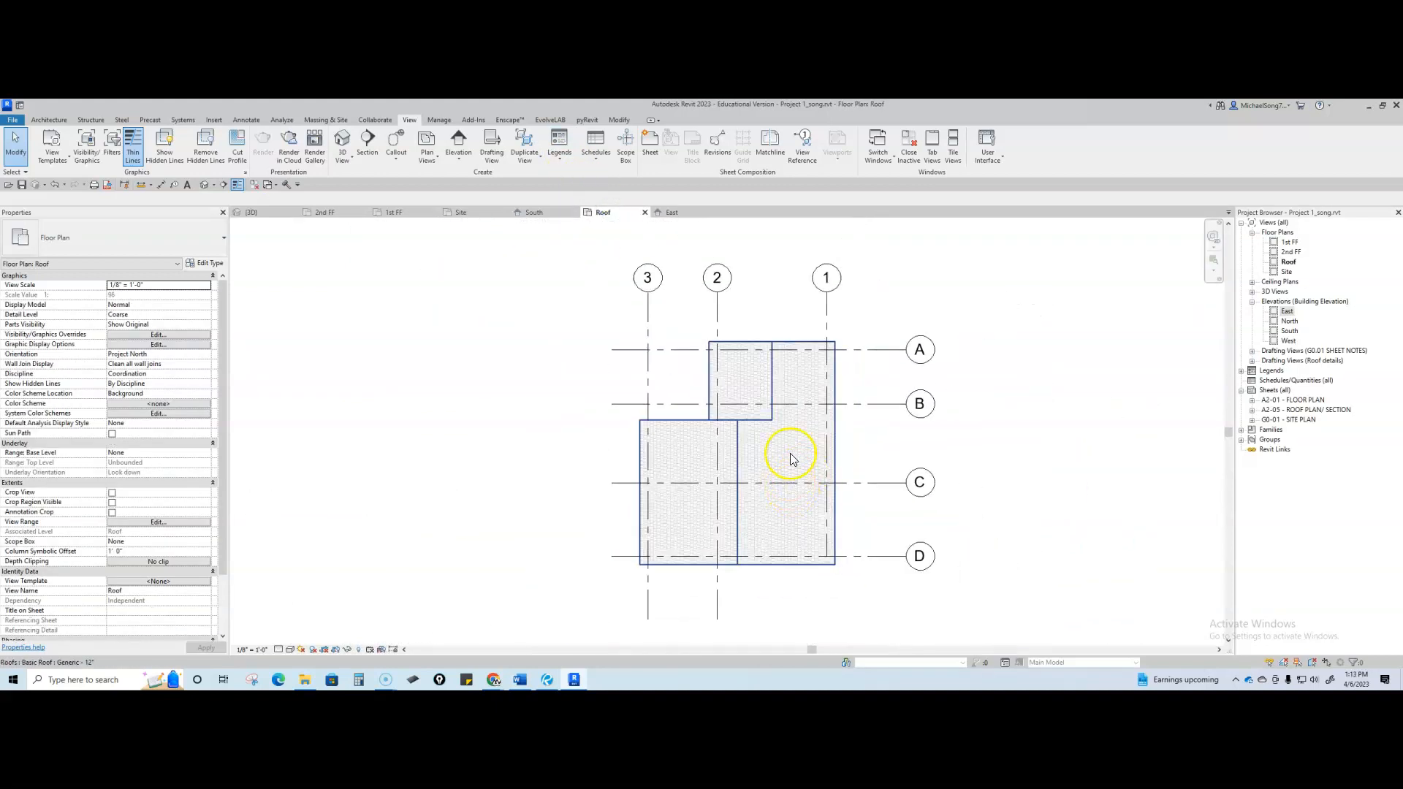
{"action": "scroll", "coordinate": [792, 458], "scroll_direction": "up", "scroll_amount": 5}
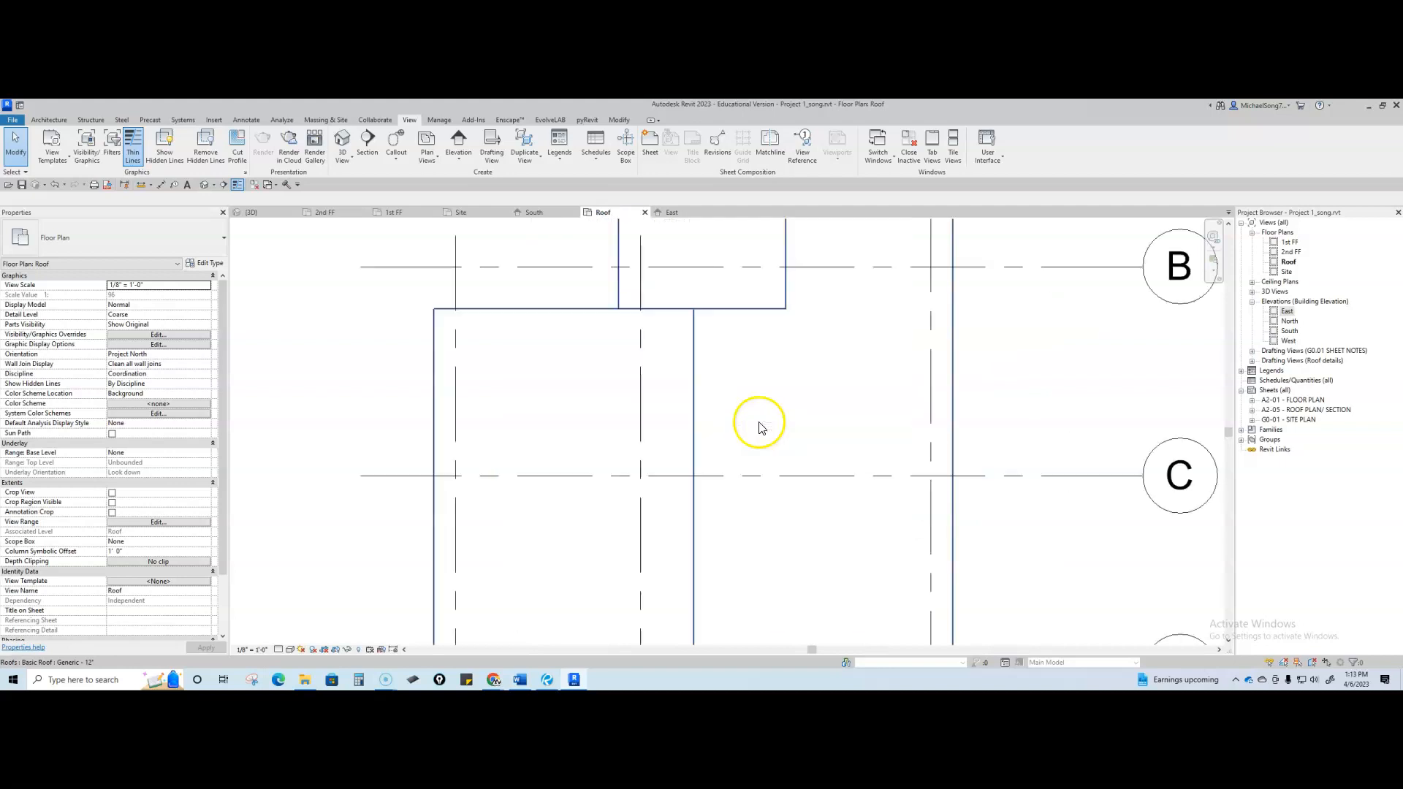
{"action": "scroll", "coordinate": [760, 420], "scroll_direction": "down", "scroll_amount": 2}
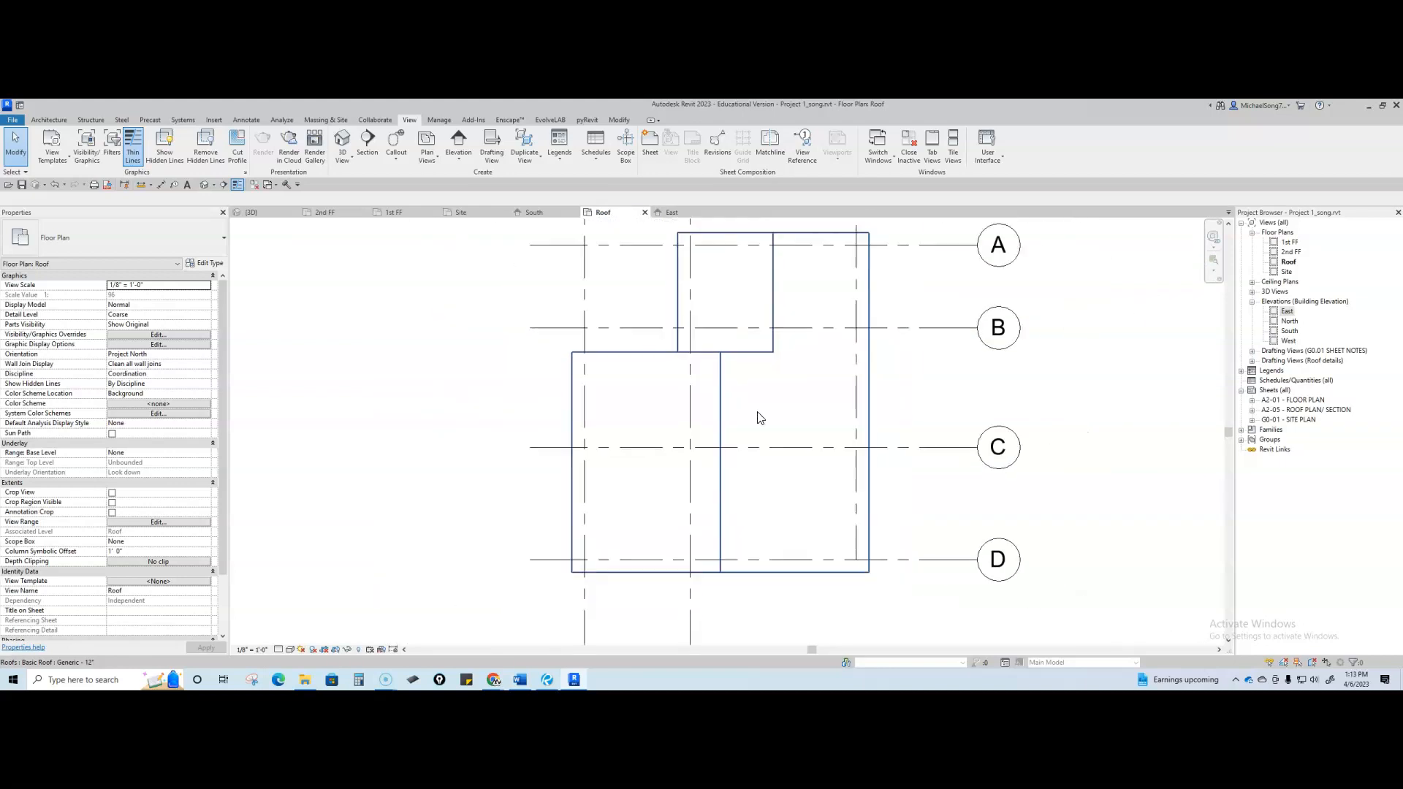
Open the roof type's Default Roof material from the Roof plan and bring up the fill patterns for its surface foreground
{"action": "left_click", "coordinate": [725, 412]}
{"action": "left_click", "coordinate": [210, 264]}
{"action": "left_click", "coordinate": [816, 309]}
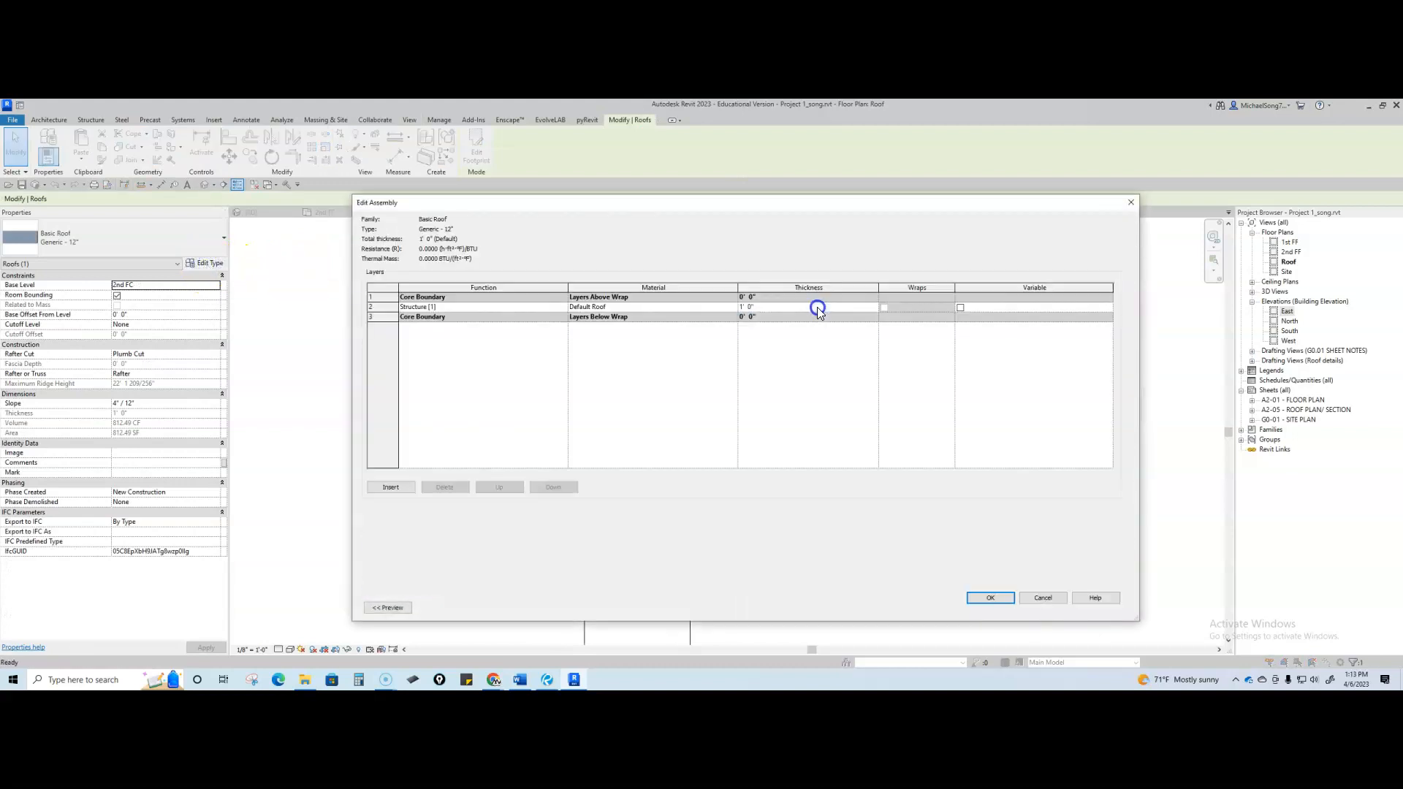
{"action": "left_click", "coordinate": [734, 306]}
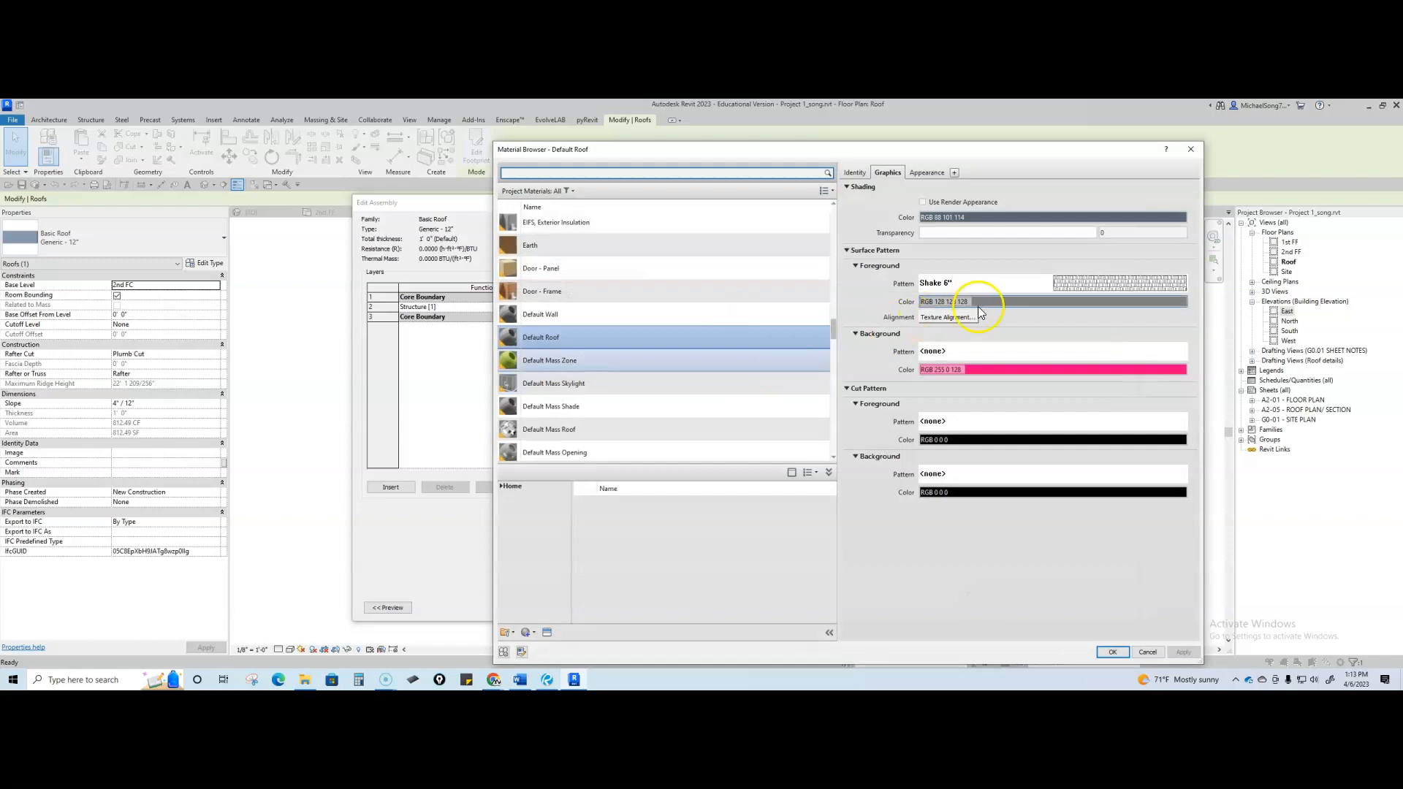
{"action": "left_click", "coordinate": [1072, 283]}
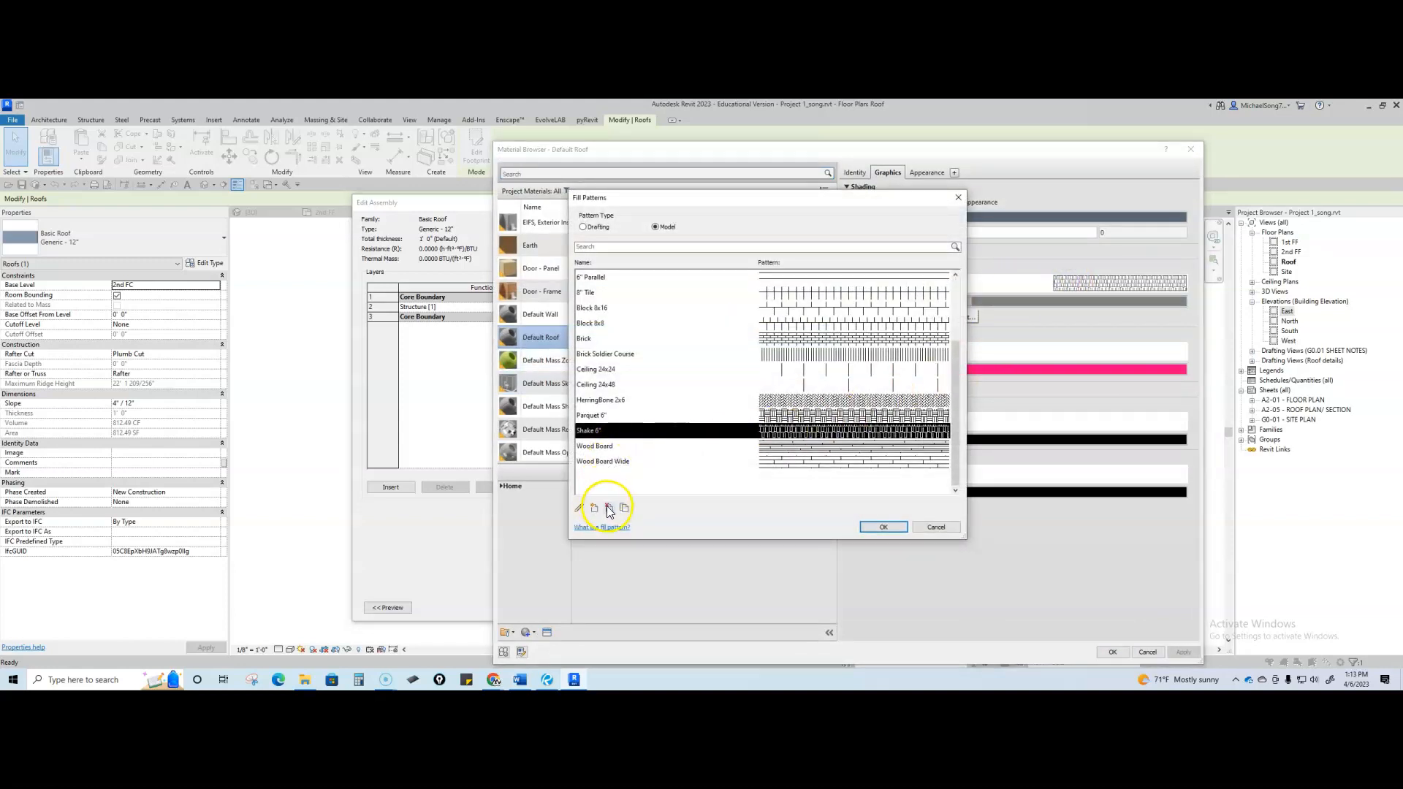
Set the import scale of the Shake 6" model pattern to 2 and accept the material and roof type changes
{"action": "left_click", "coordinate": [579, 508]}
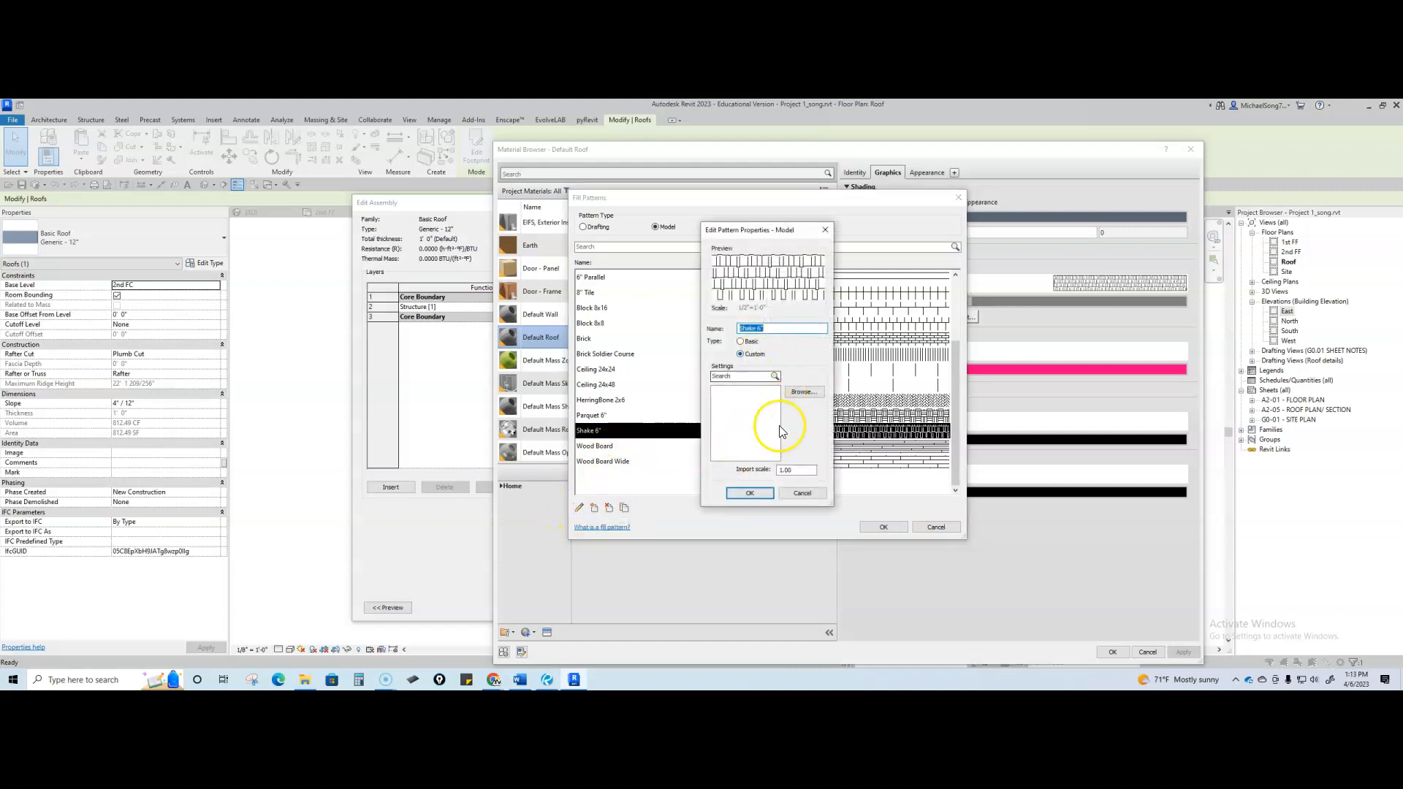
{"action": "left_click_drag", "start_coordinate": [803, 471], "coordinate": [741, 489]}
{"action": "type", "text": "2"}
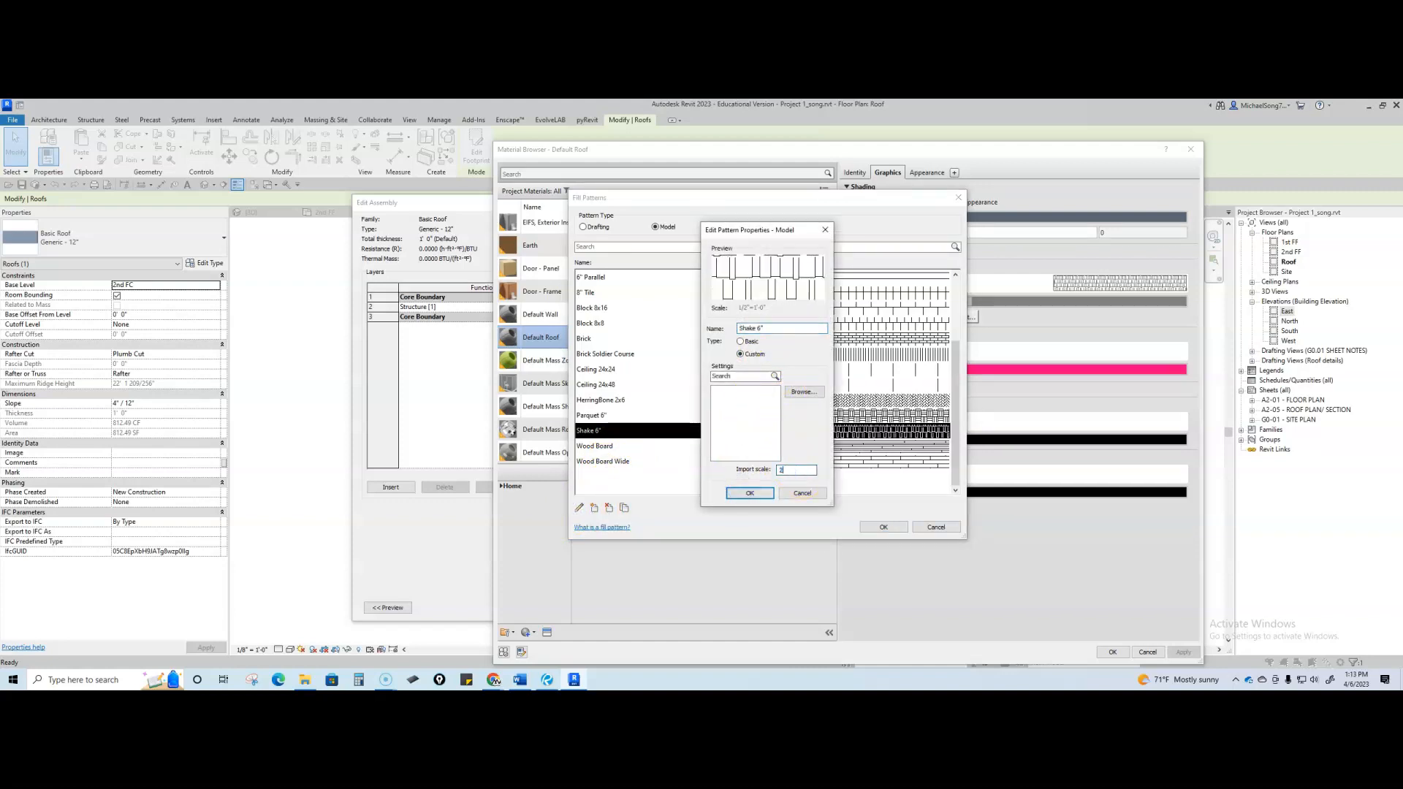
{"action": "left_click", "coordinate": [747, 494]}
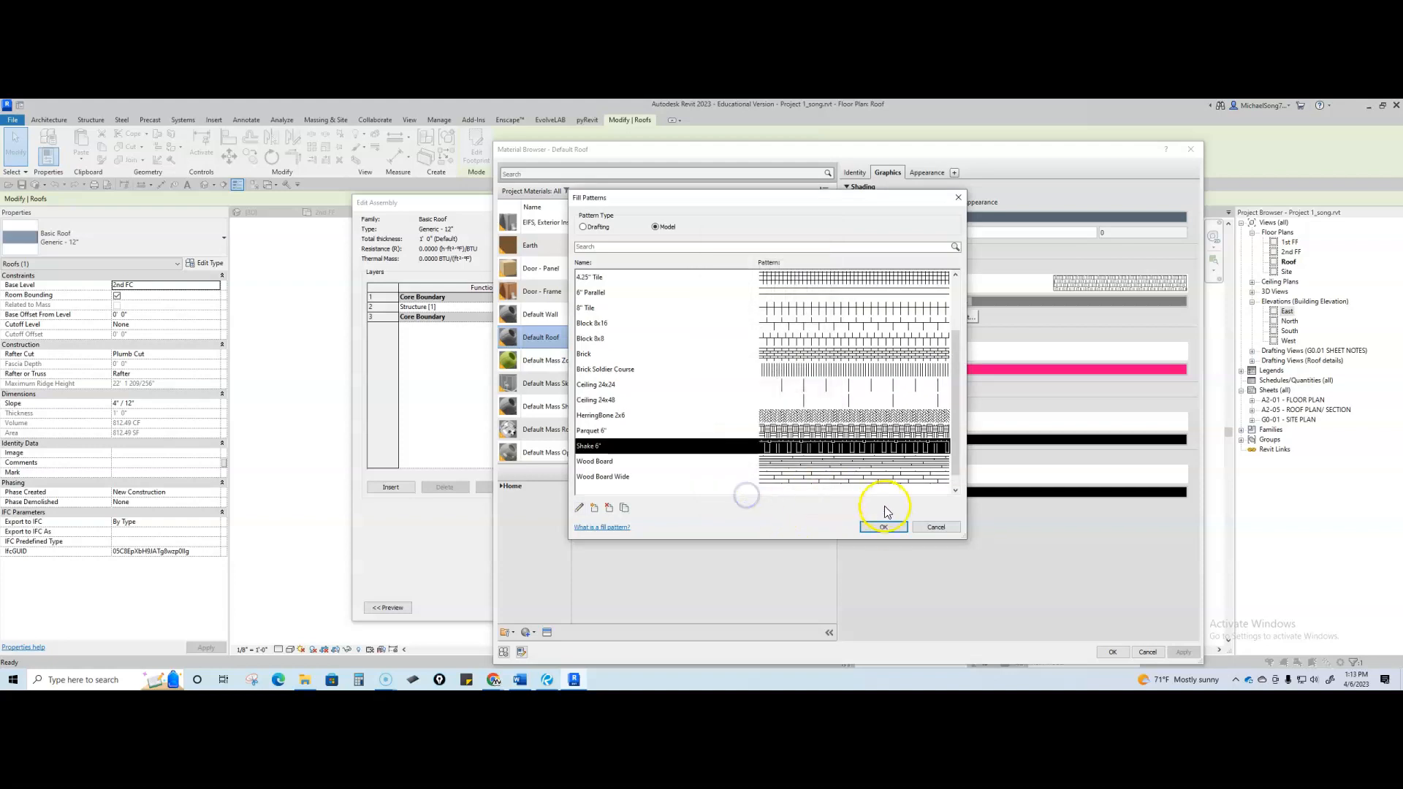
{"action": "left_click", "coordinate": [887, 527]}
{"action": "left_click", "coordinate": [1112, 651]}
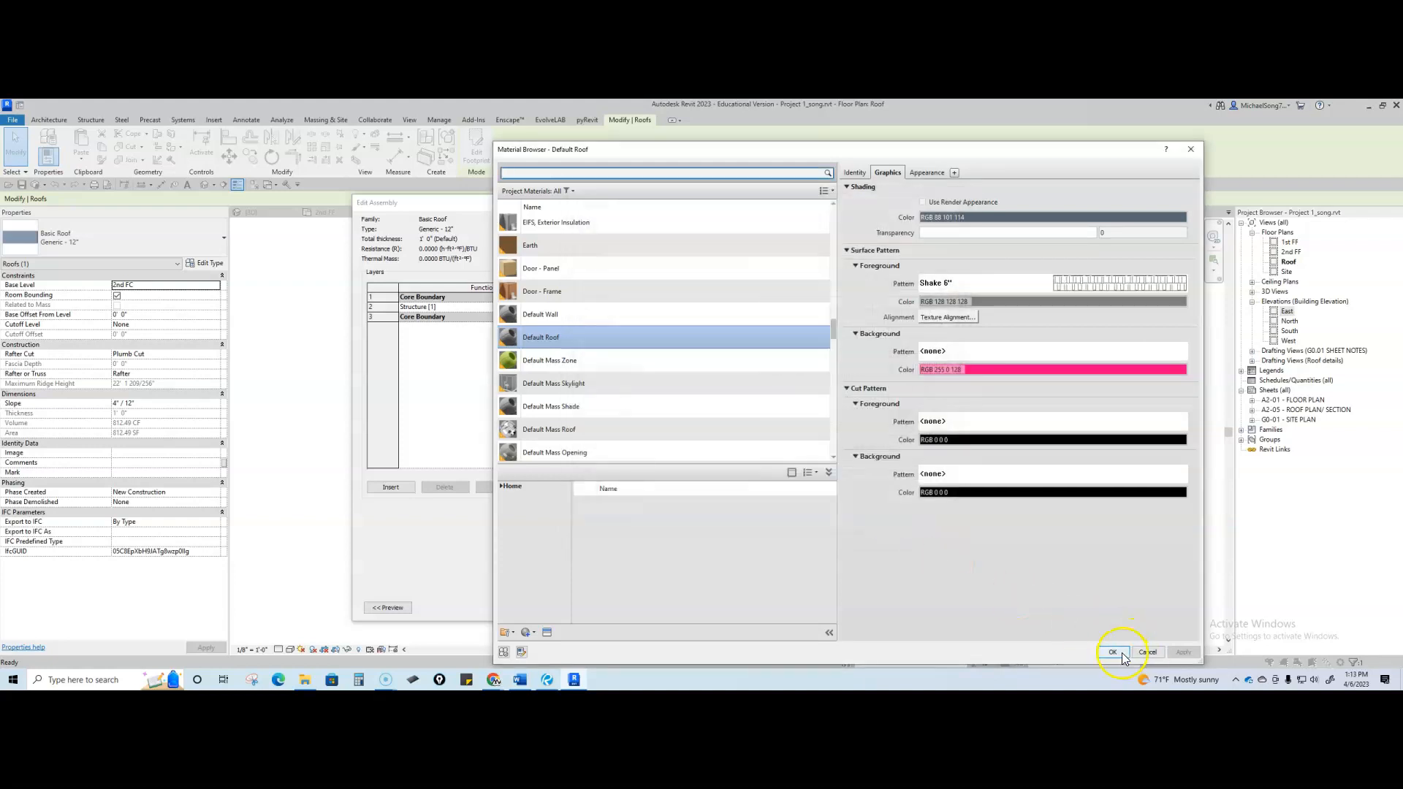
{"action": "left_click", "coordinate": [1002, 606]}
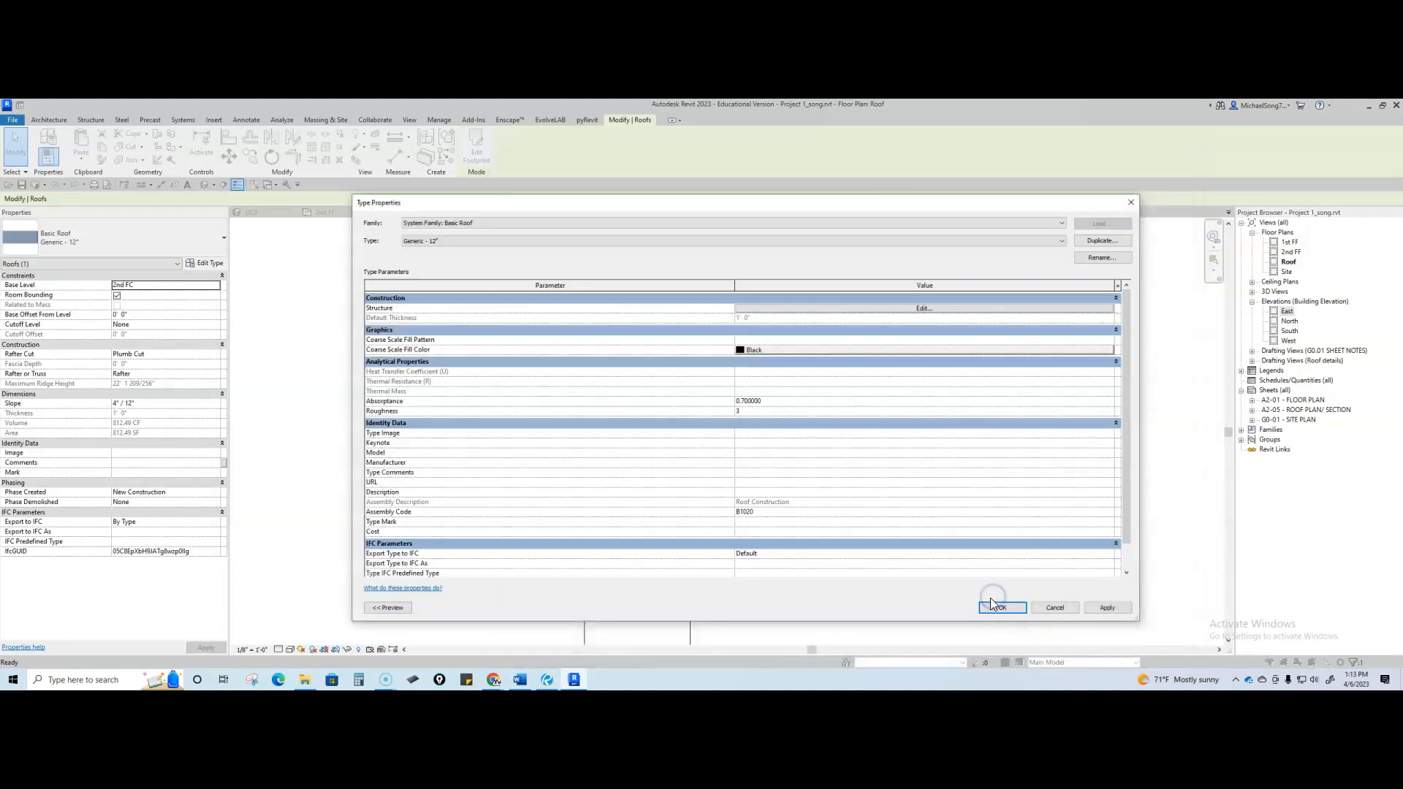
{"action": "left_click", "coordinate": [994, 608]}
{"action": "left_click", "coordinate": [955, 507]}
Inspect the rescaled shake pattern on the roof in the Roof plan and the 3D view
{"action": "scroll", "coordinate": [927, 503], "scroll_direction": "down", "scroll_amount": 2}
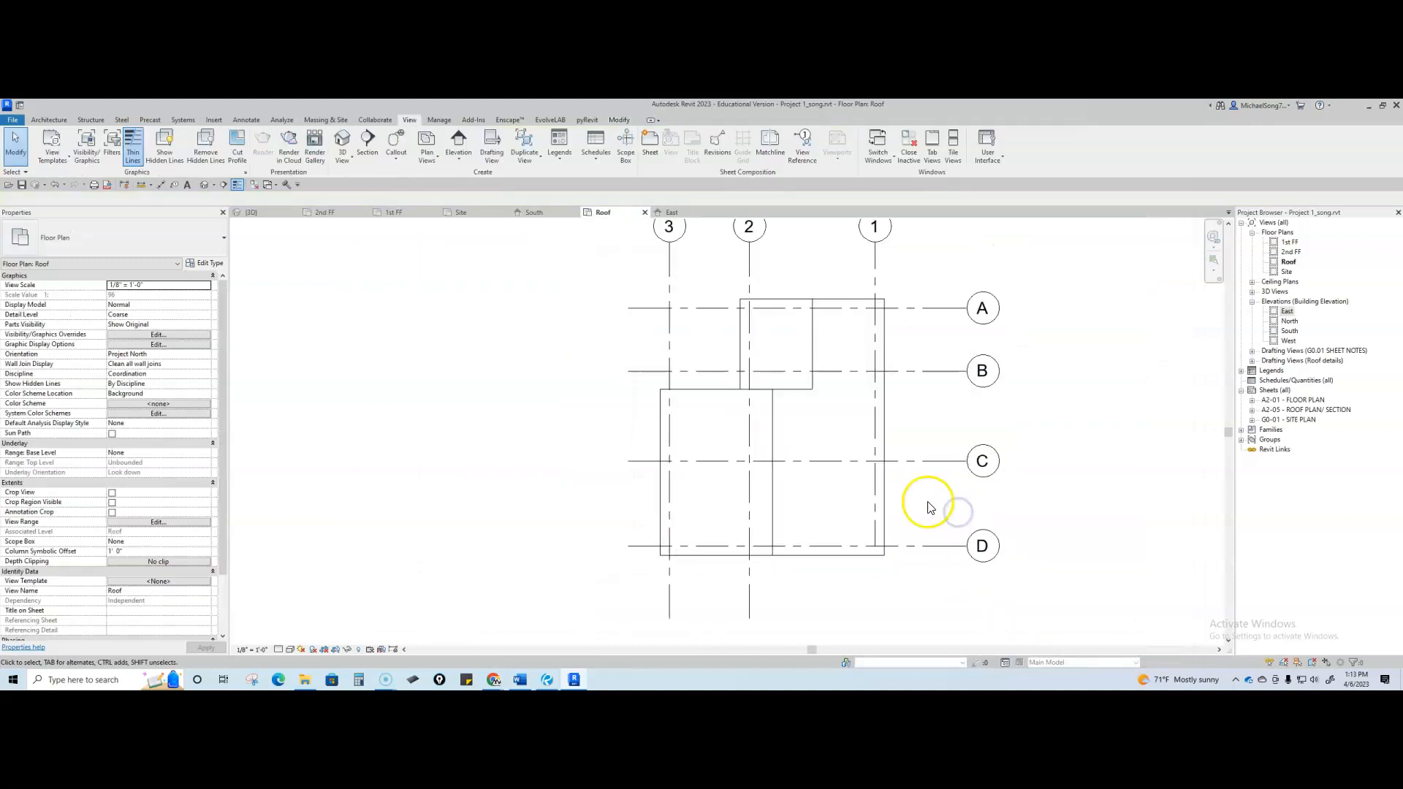
{"action": "left_click", "coordinate": [252, 212]}
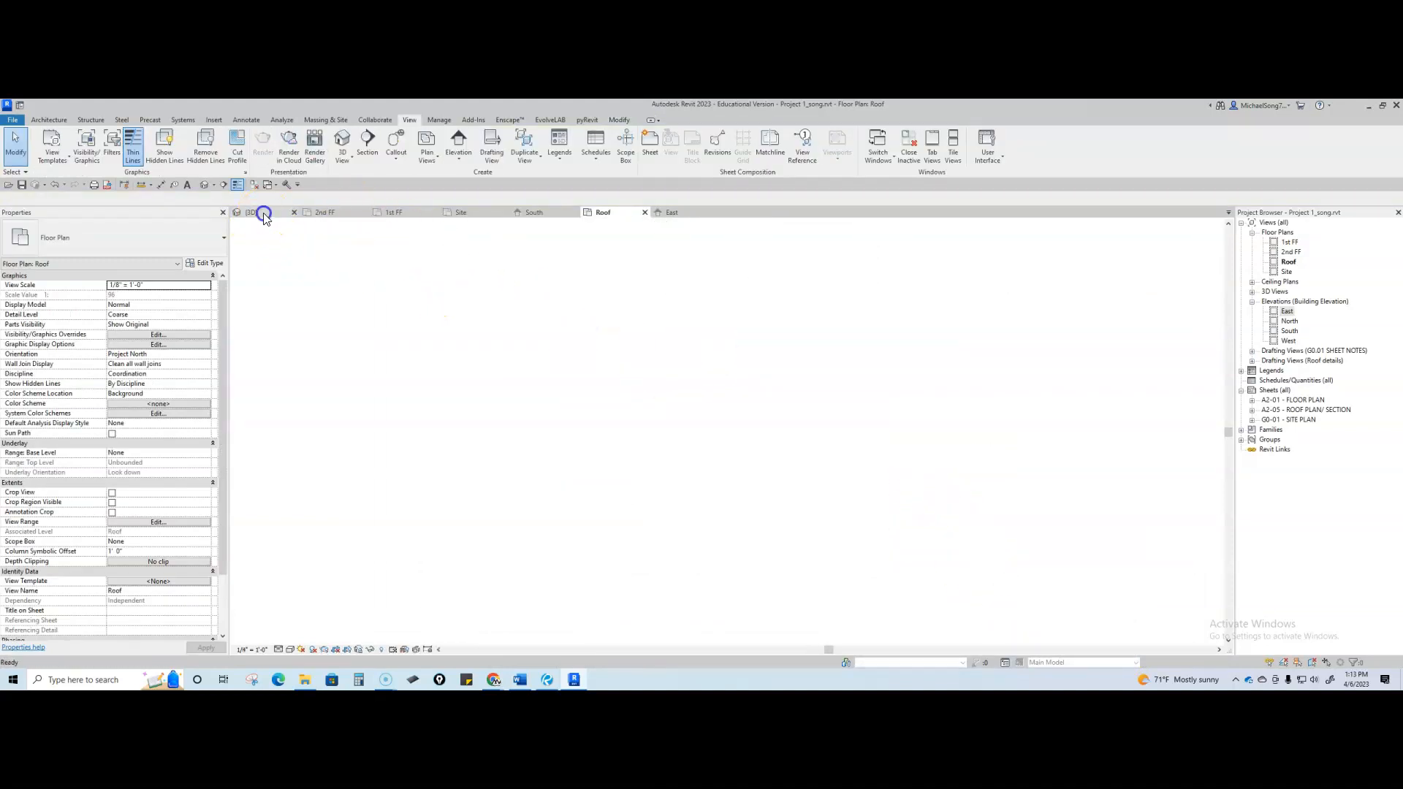
{"action": "mouse_move", "coordinate": [735, 557]}
{"action": "middle_mouse_down", "text": "shift"}
{"action": "mouse_move", "coordinate": [736, 544]}
{"action": "mouse_move", "coordinate": [902, 557]}
{"action": "mouse_move", "coordinate": [1018, 517]}
{"action": "mouse_move", "coordinate": [918, 476]}
{"action": "mouse_move", "coordinate": [960, 495]}
{"action": "mouse_move", "coordinate": [922, 503]}
{"action": "middle_mouse_up", "text": "shift"}
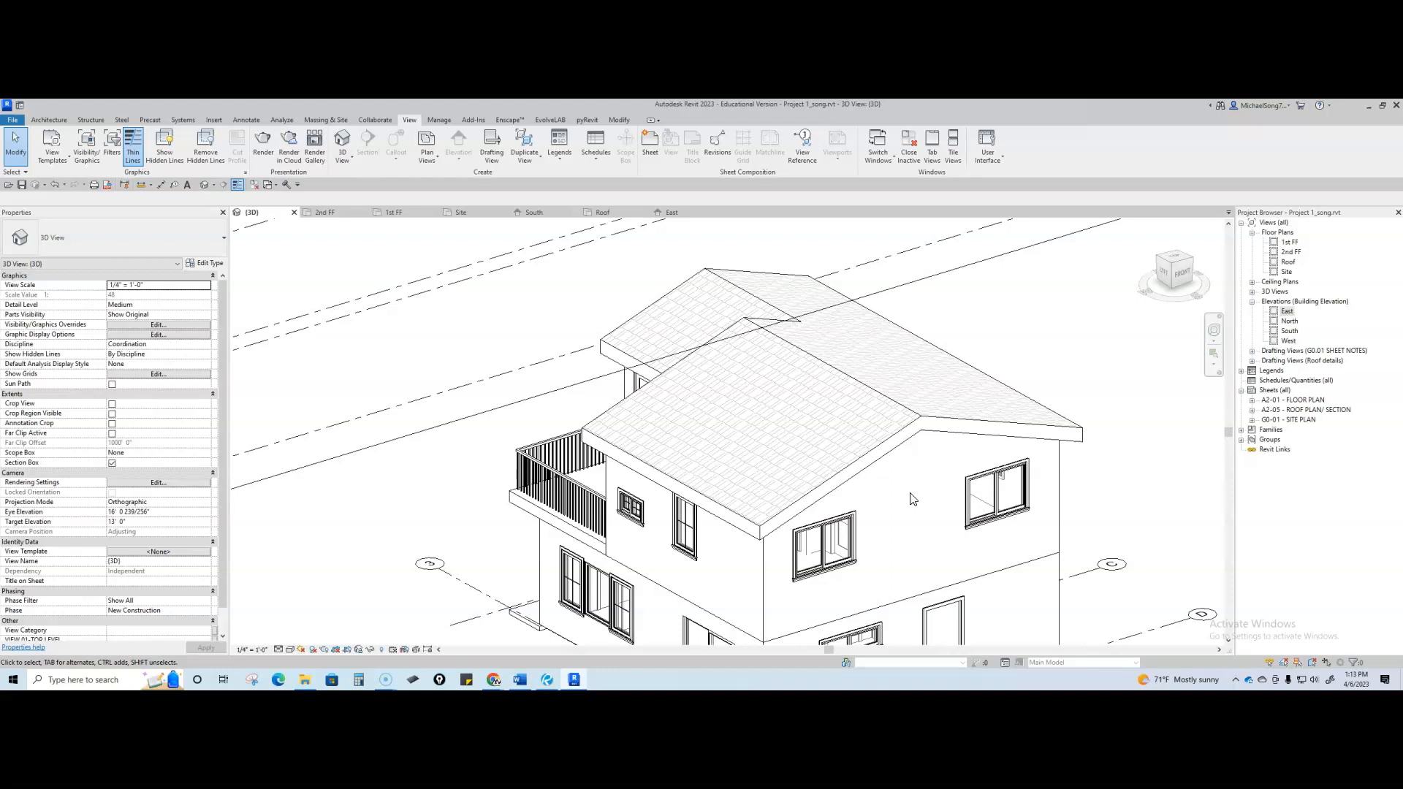
{"action": "scroll", "coordinate": [893, 448], "scroll_direction": "down", "scroll_amount": 3}
{"action": "middle_click_drag", "start_coordinate": [927, 463], "coordinate": [904, 402]}
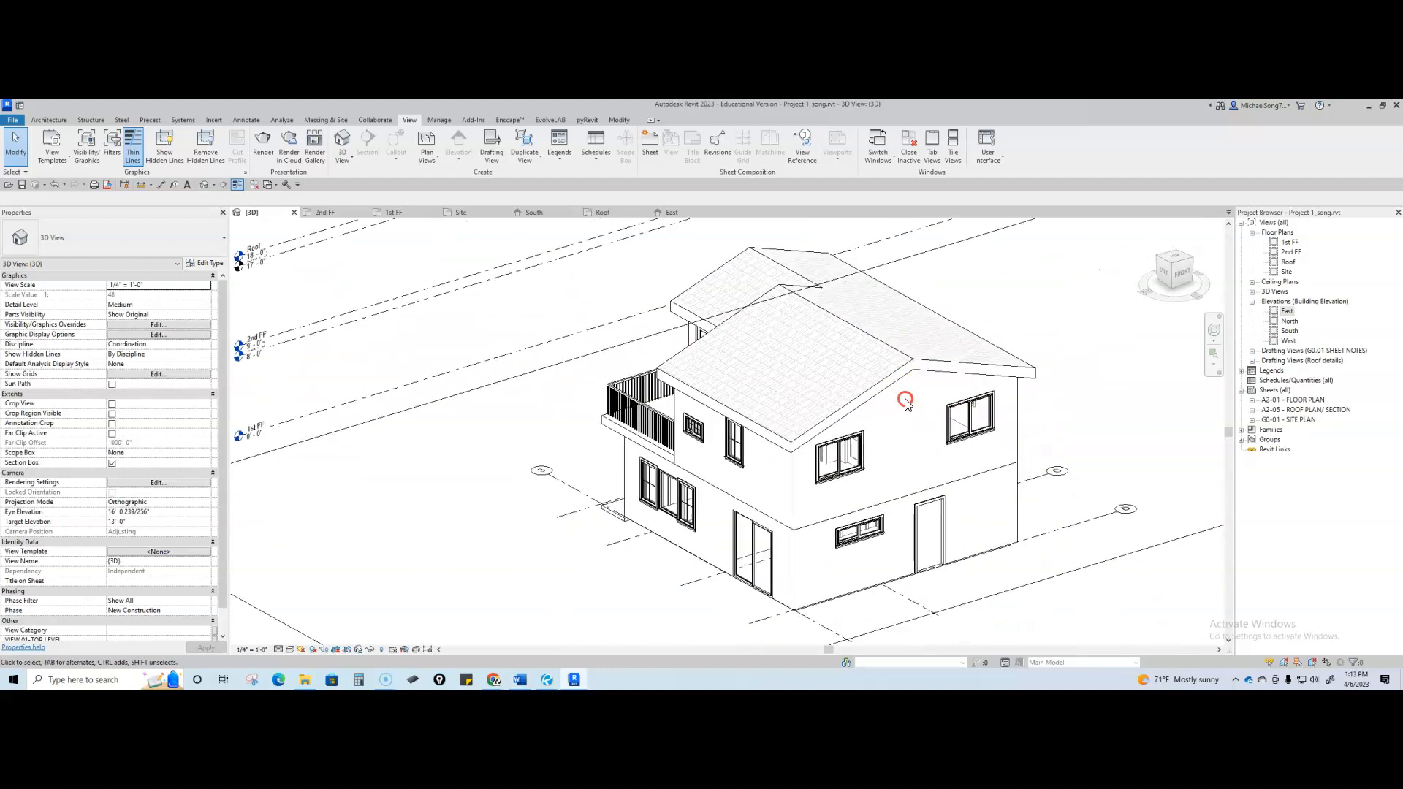